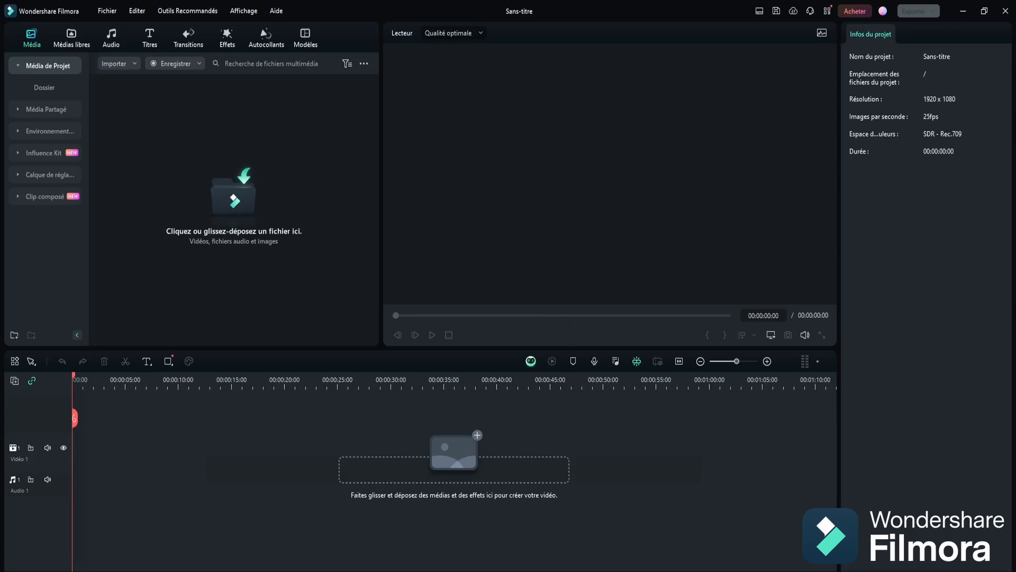
Step: Import the 18 selected MP4 clips from the wondershare folder into the project media
key("alt+Tab")
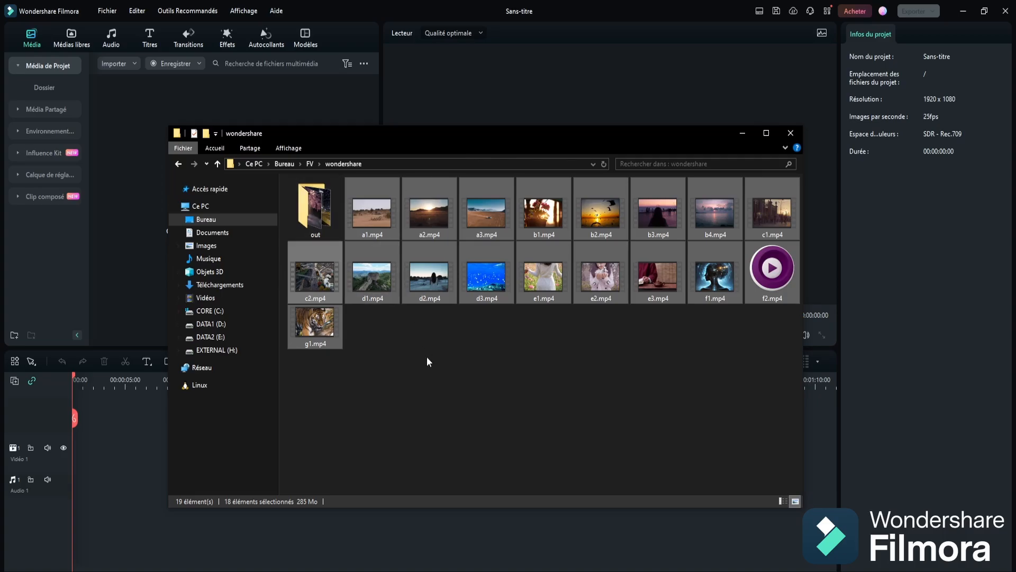
left_click_drag(315, 275, 111, 275)
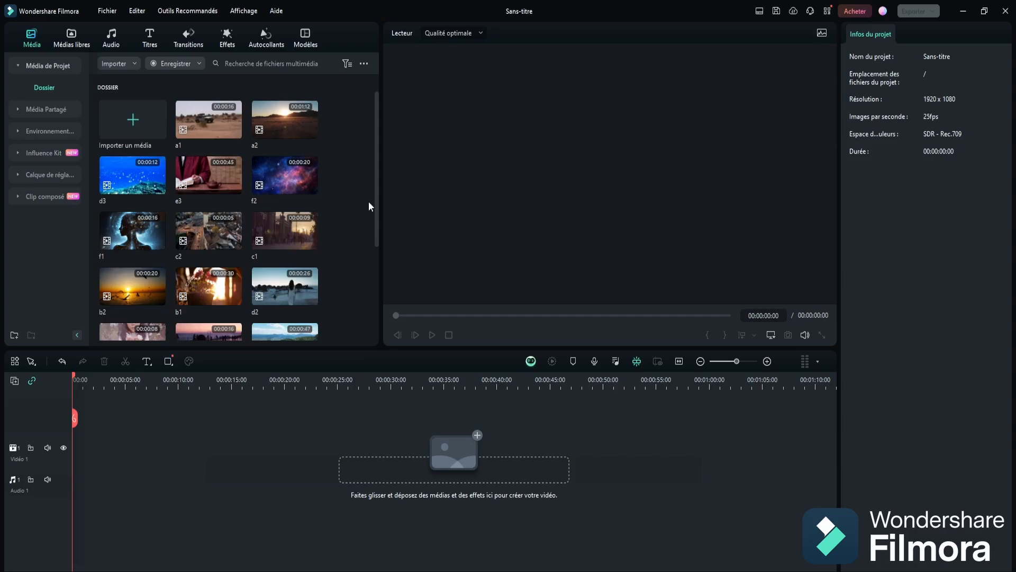
scroll(369, 201, "down", 5)
scroll(355, 212, "up", 5)
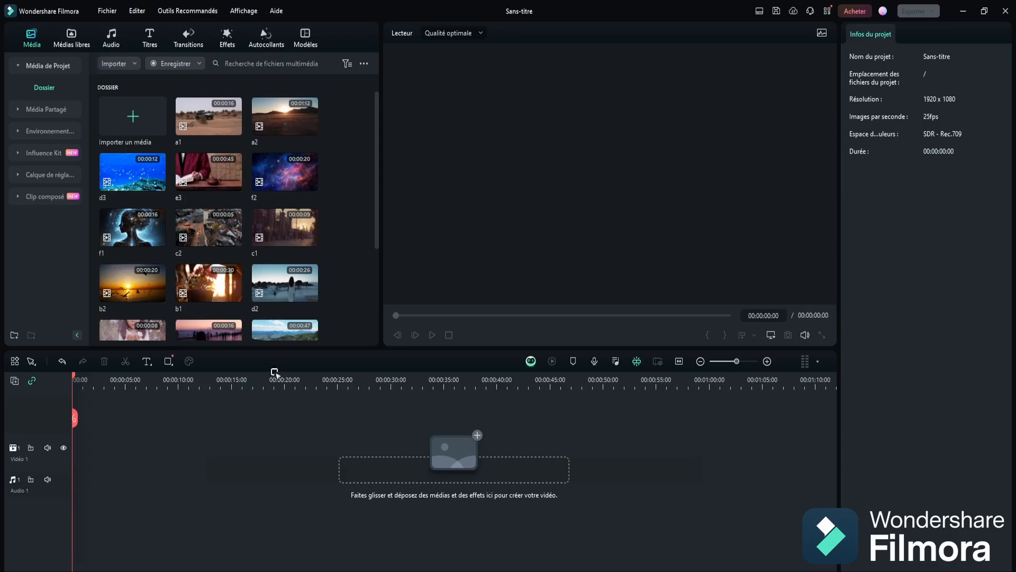
Step: Place the a3 desert car clip at the start of the Vidéo 1 track and play it back
scroll(365, 169, "down", 2)
scroll(364, 165, "down", 1)
scroll(364, 165, "up", 3)
scroll(341, 151, "down", 3)
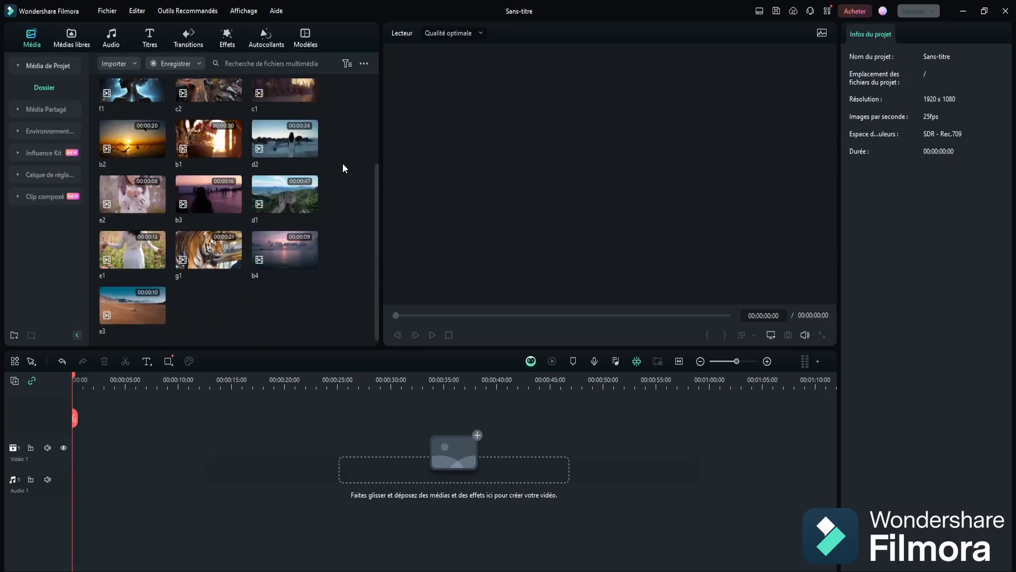
scroll(323, 196, "up", 3)
scroll(323, 196, "down", 3)
left_click_drag(119, 303, 83, 446)
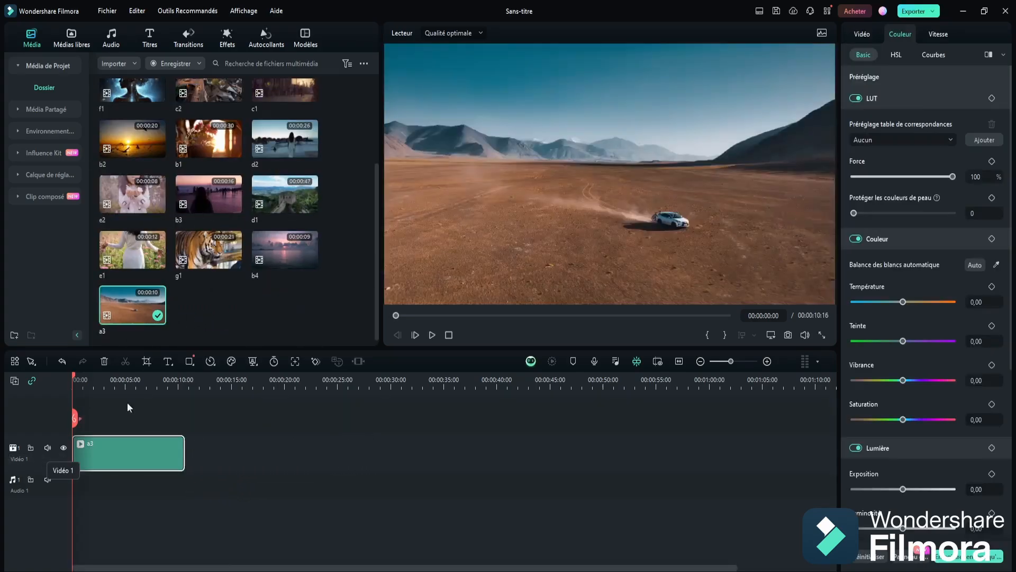
left_click(433, 334)
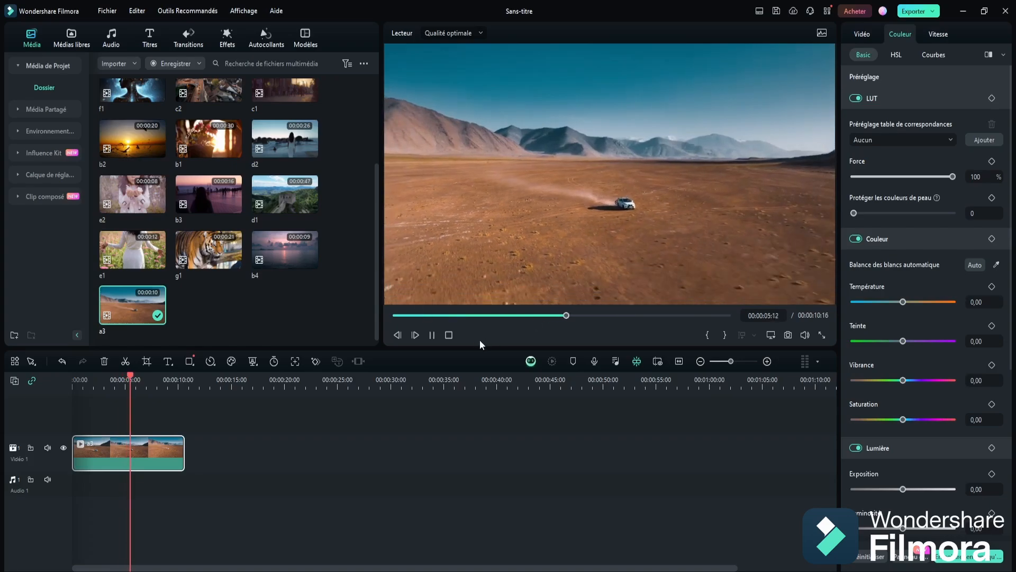
left_click(450, 334)
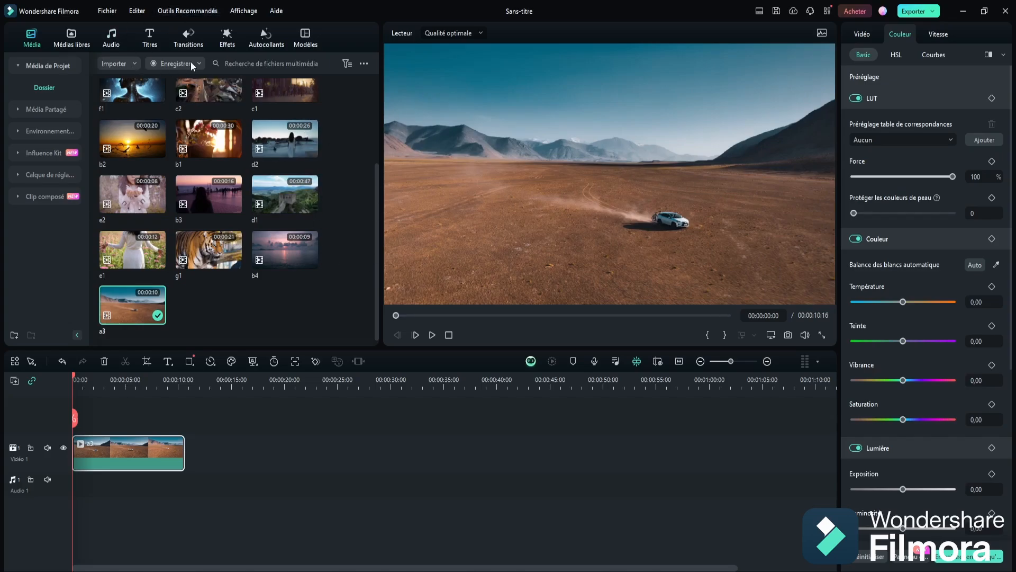
Step: Preview the Cinématique 01, Cinématique 03 and Transition de jour filters from the De Base category of Filtres & LUT
left_click(227, 37)
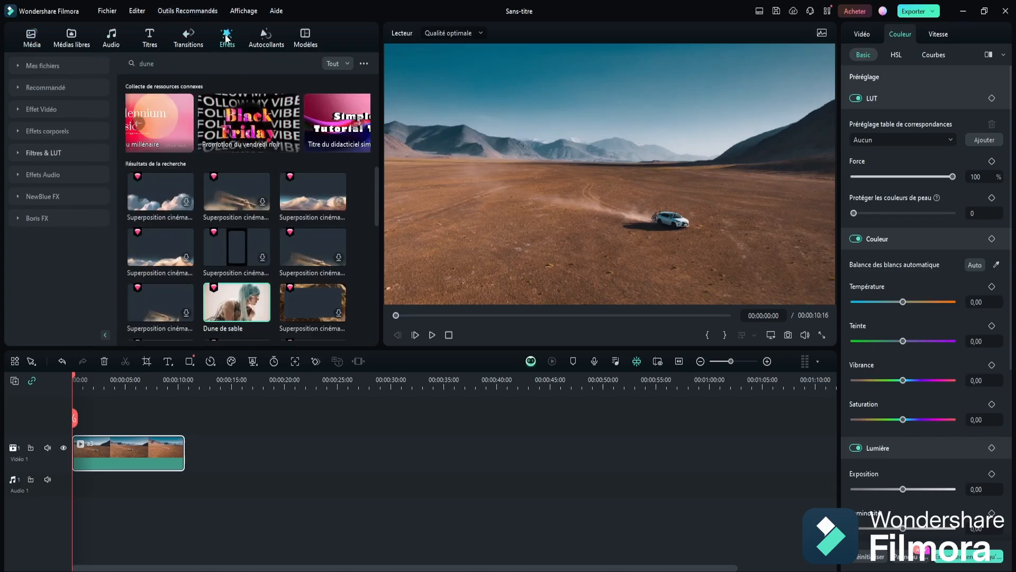
left_click(18, 153)
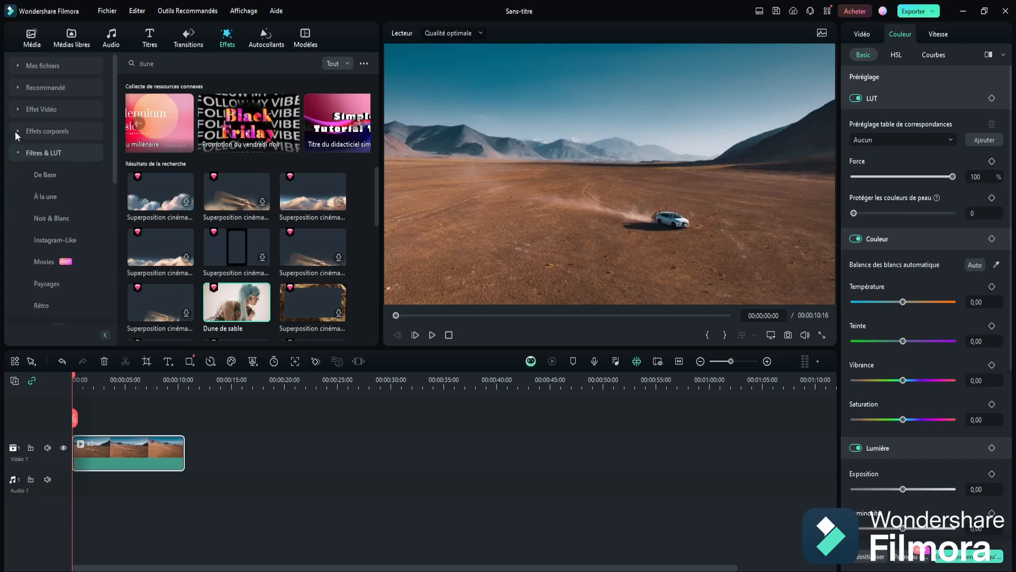
scroll(61, 177, "down", 2)
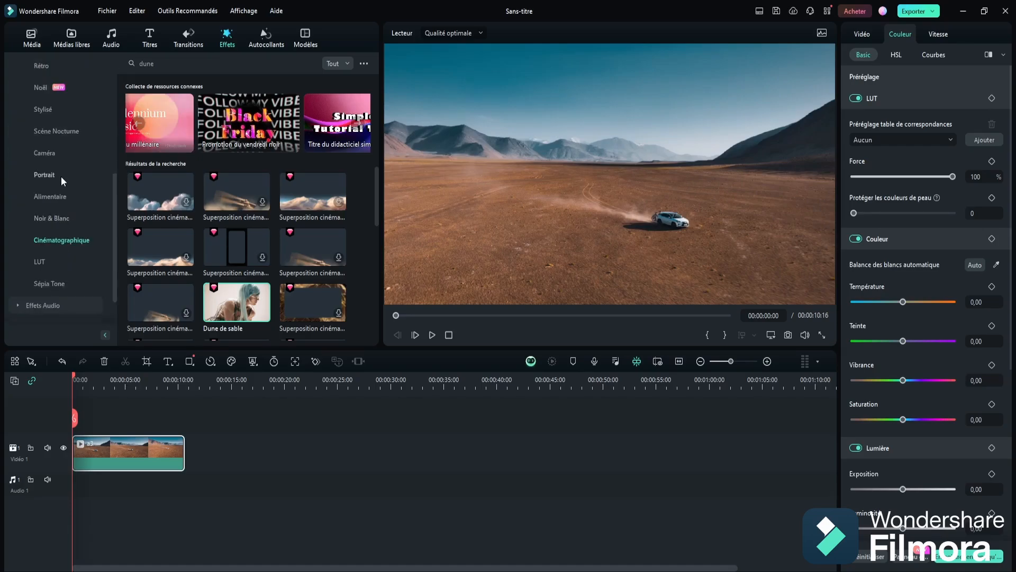
scroll(68, 222, "up", 2)
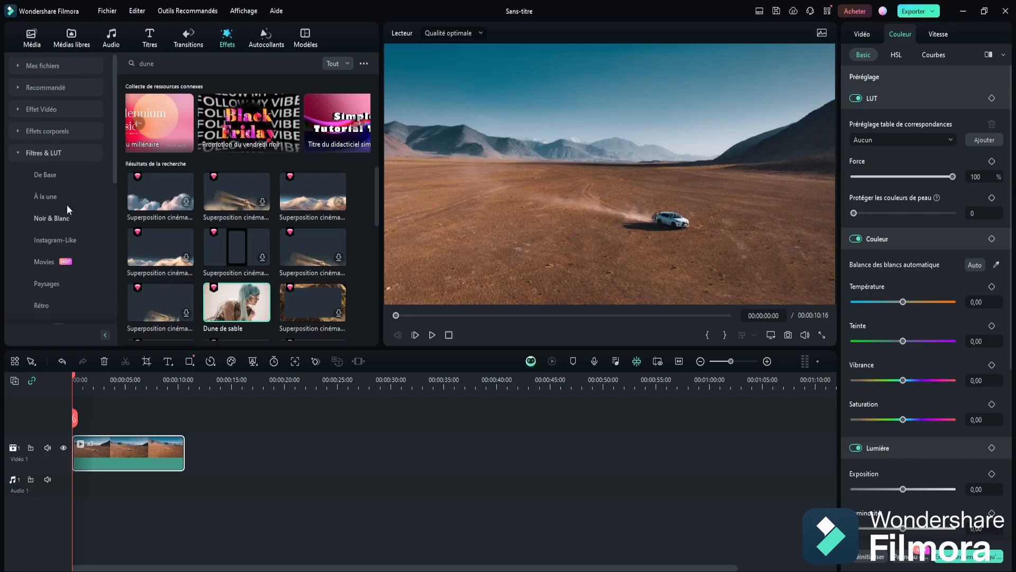
left_click(57, 166)
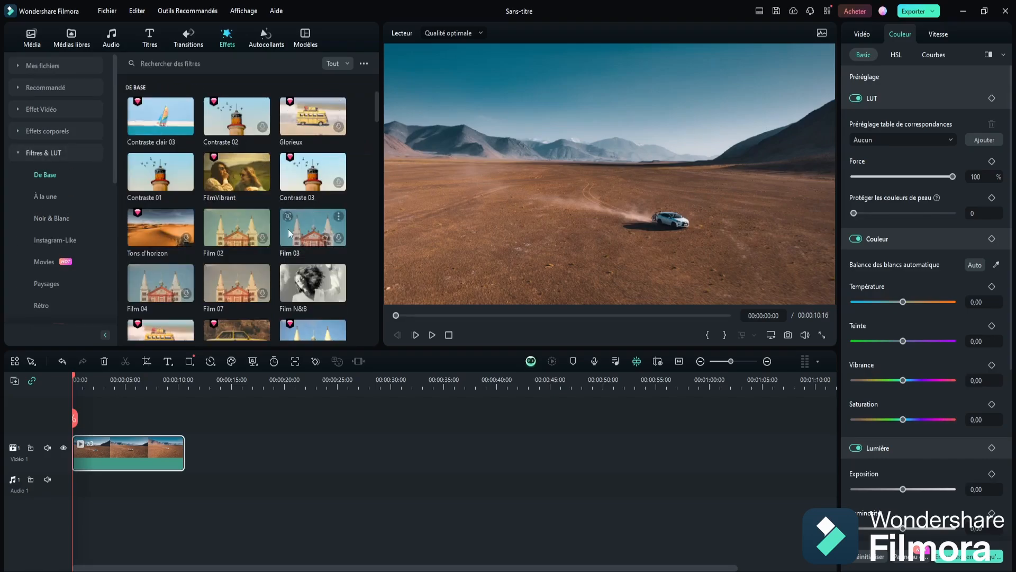
scroll(212, 165, "down", 3)
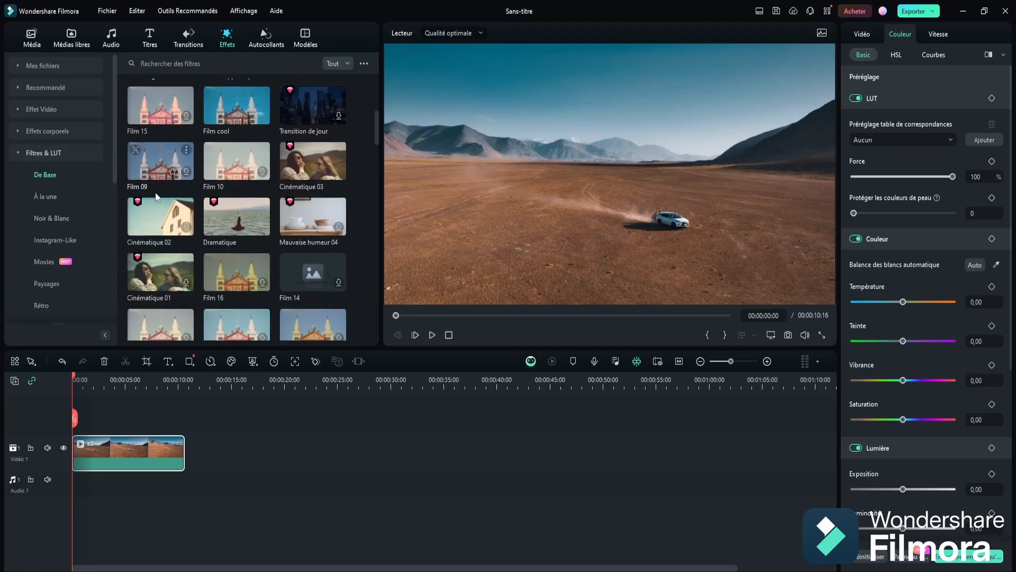
left_click(169, 280)
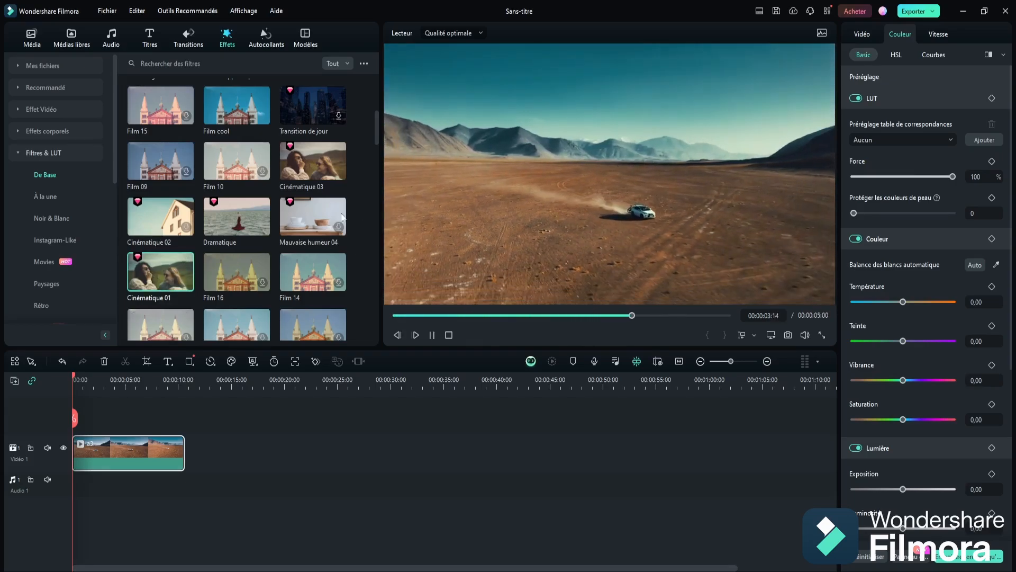
left_click(317, 146)
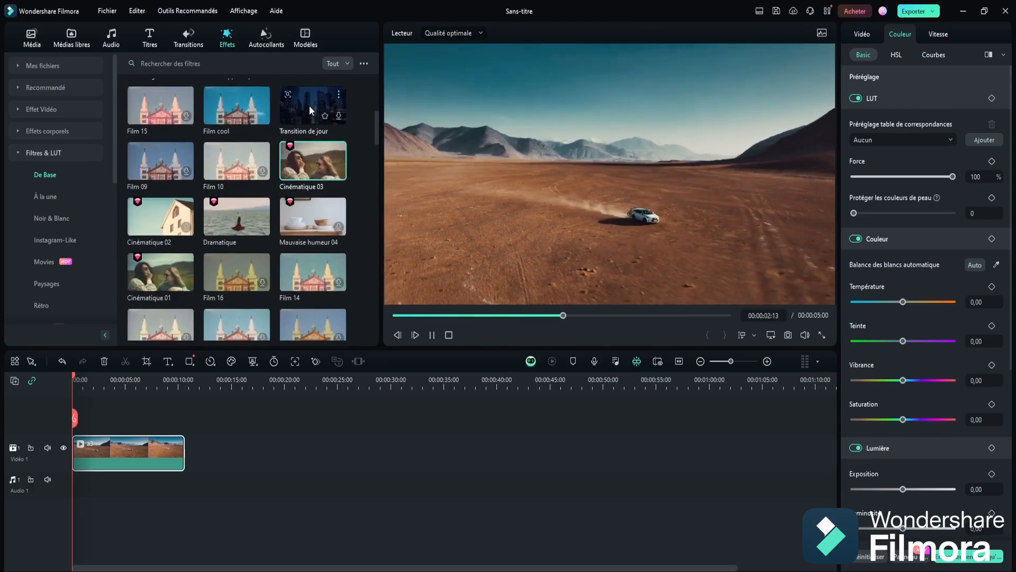
left_click(309, 106)
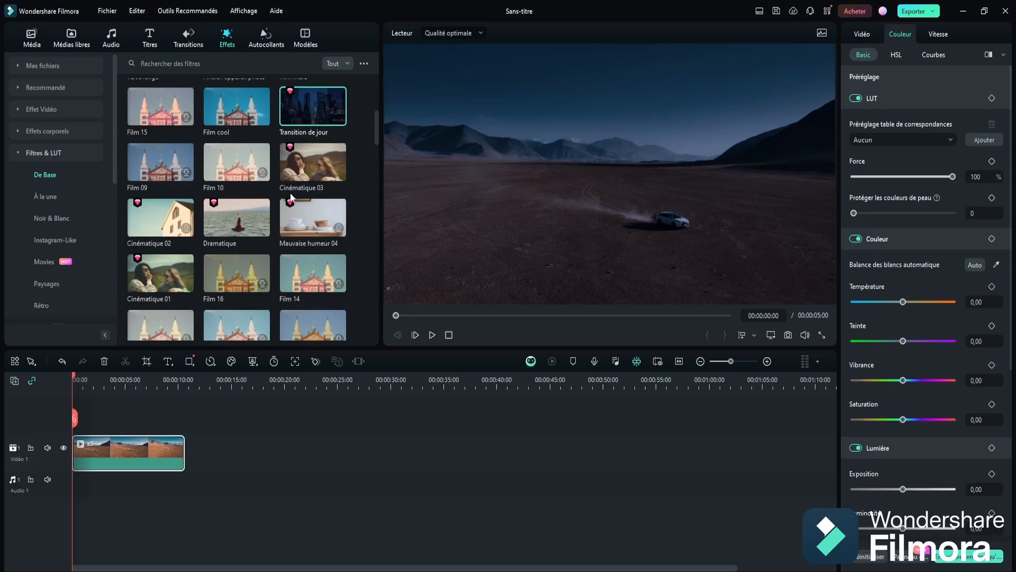
Step: Preview the Dune de sable filter from the À la une category
scroll(290, 192, "up", 5)
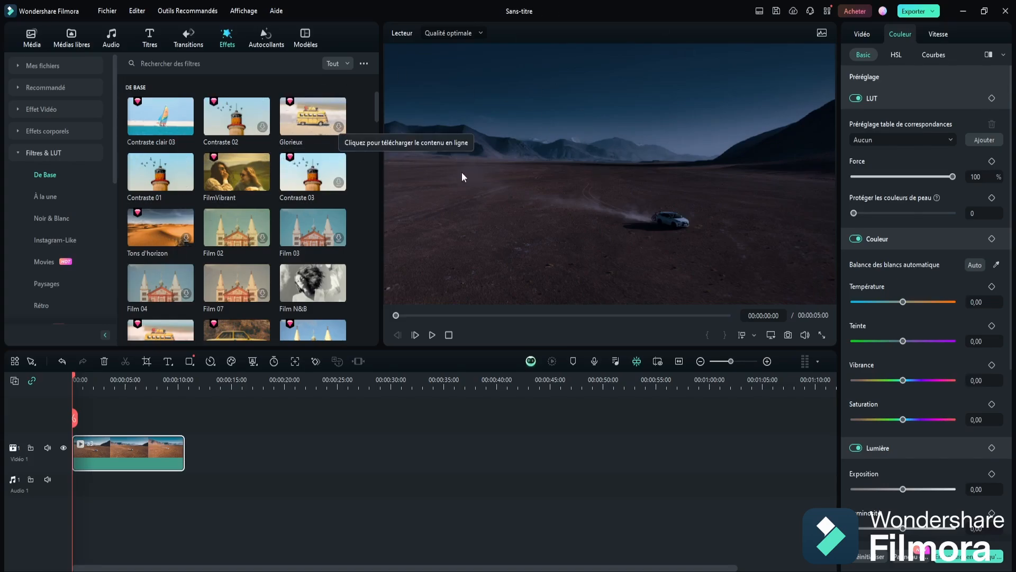
scroll(253, 137, "down", 10)
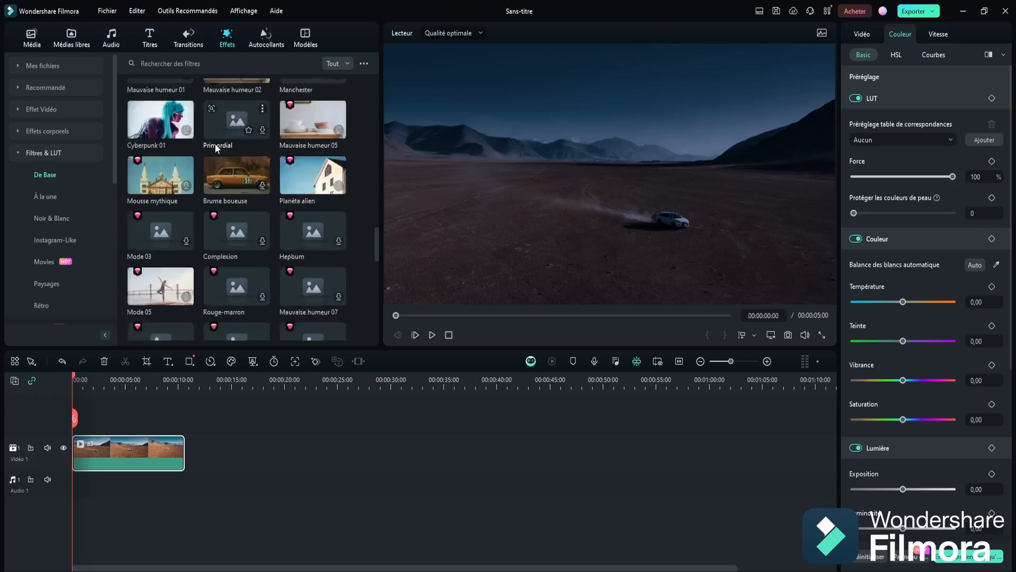
left_click(56, 191)
left_click(230, 180)
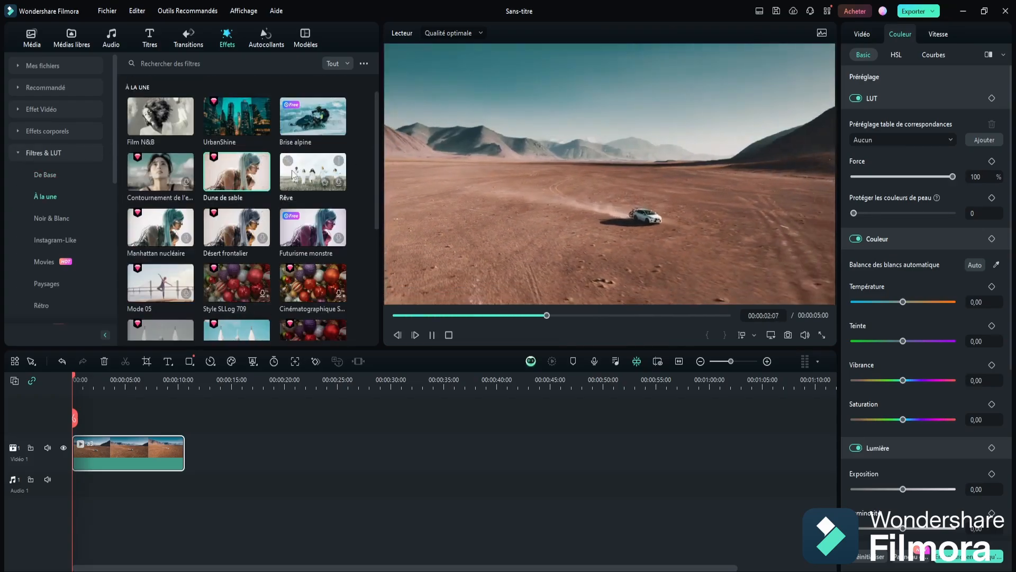
Step: Play the unfiltered a3 clip and compare it with previews of the Dune de sable and UrbanShine filters
left_click(303, 438)
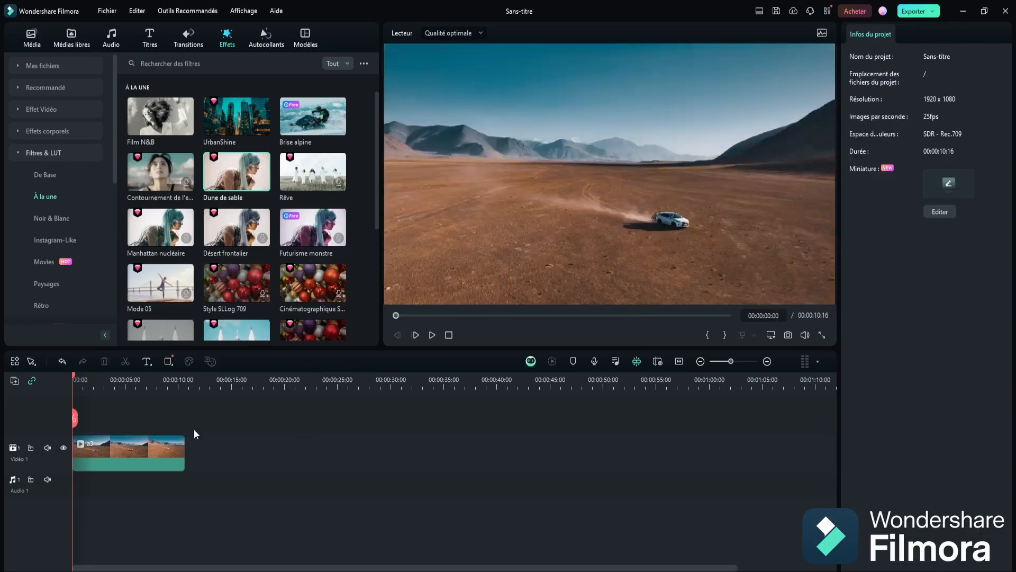
left_click(163, 446)
left_click(433, 334)
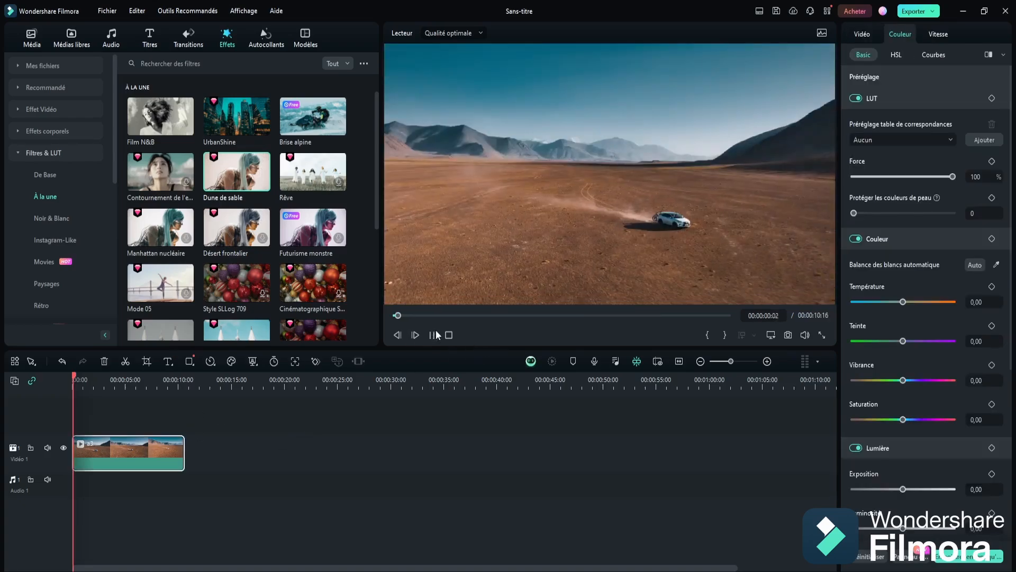
left_click(230, 167)
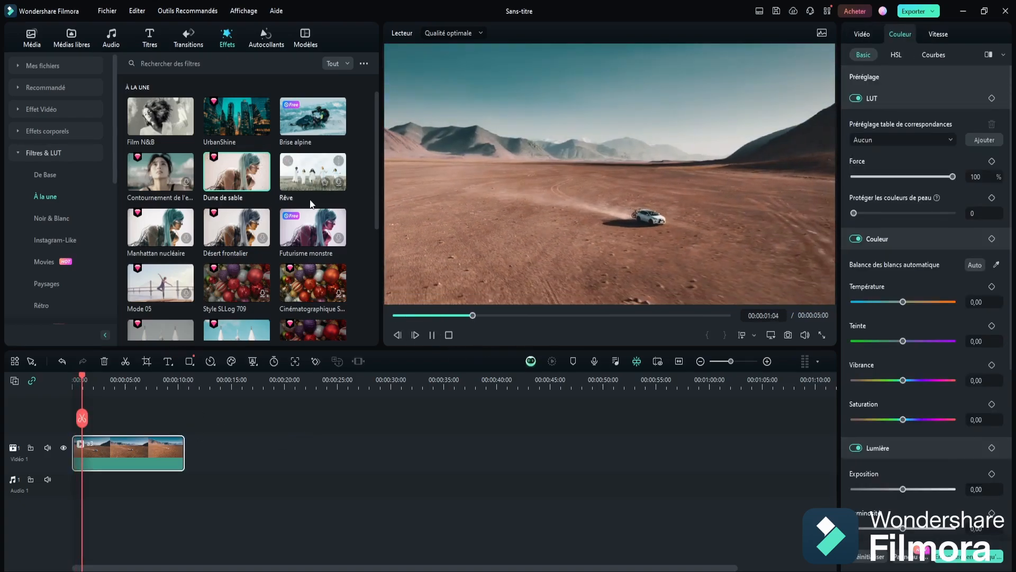
left_click(245, 123)
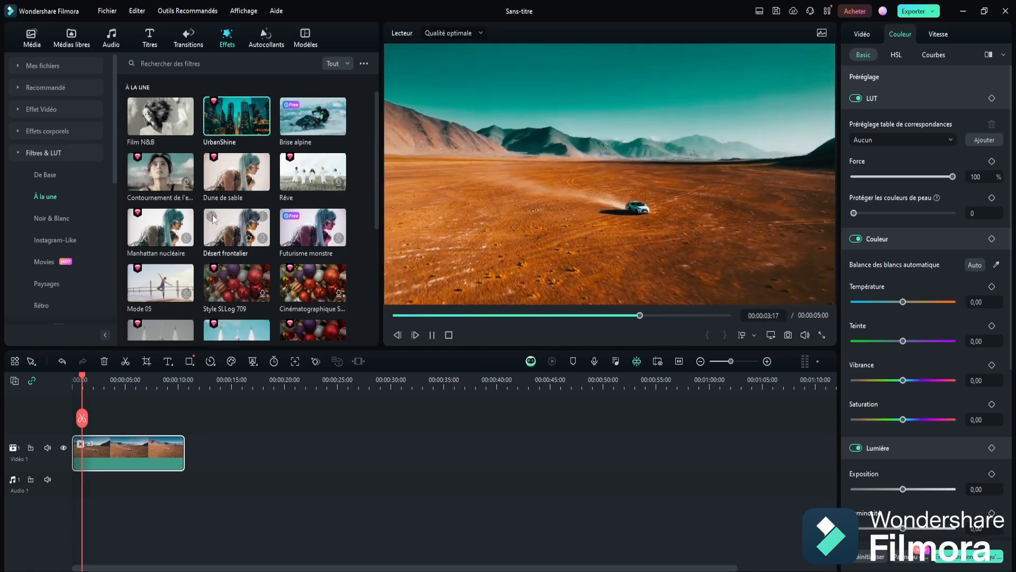
scroll(213, 211, "down", 4)
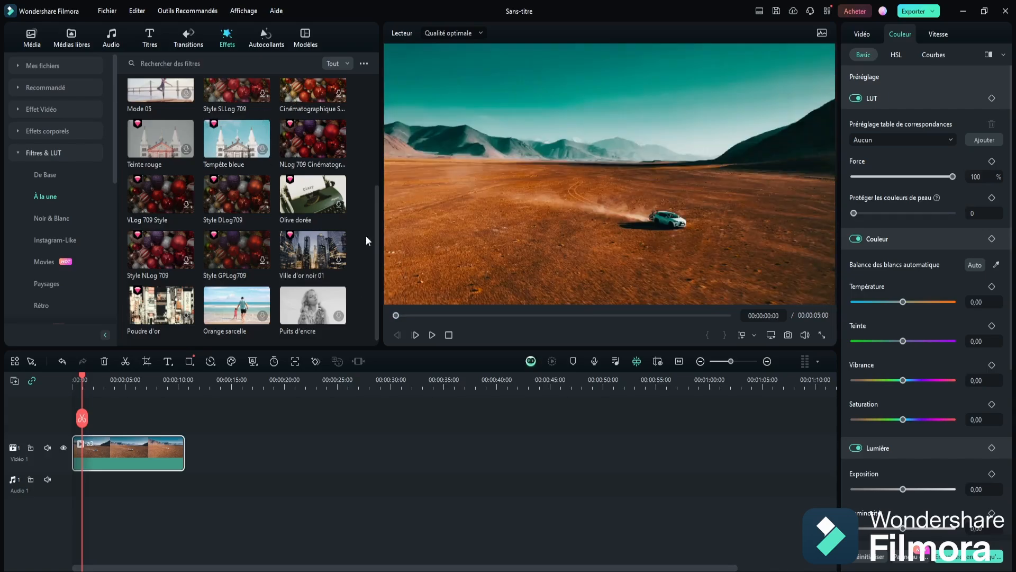
Step: Collapse the Lumière and Couleur sections in the a3 clip's basic colour settings, leaving the LUT section expanded
left_click(895, 35)
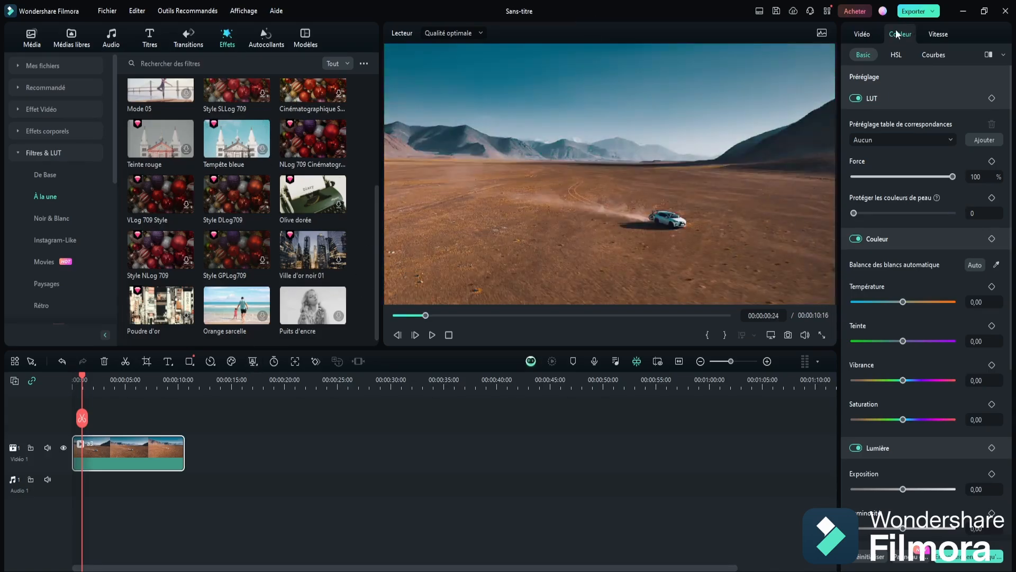
left_click(863, 101)
left_click(860, 97)
left_click(896, 448)
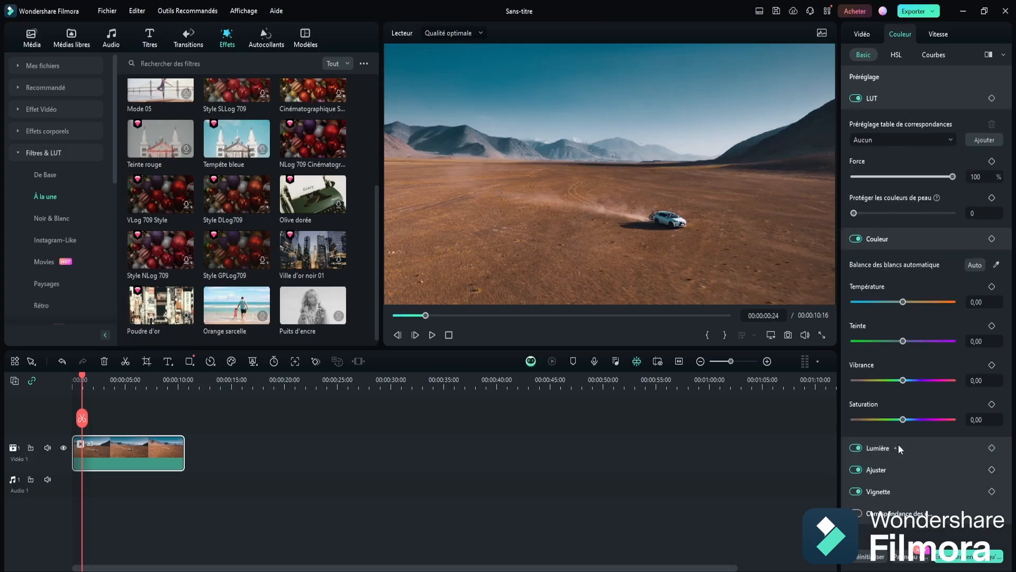
left_click(893, 241)
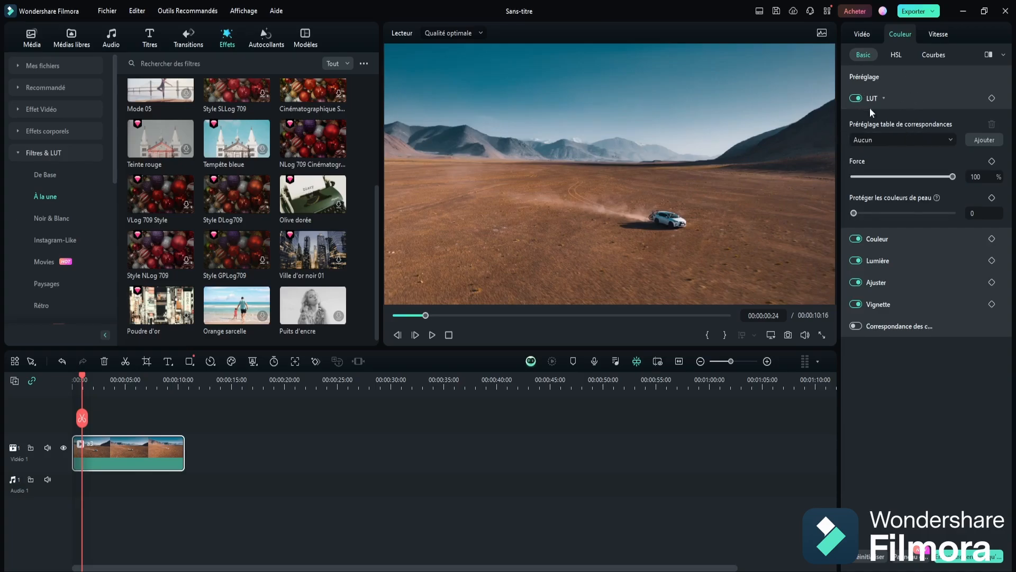
scroll(233, 170, "up", 4)
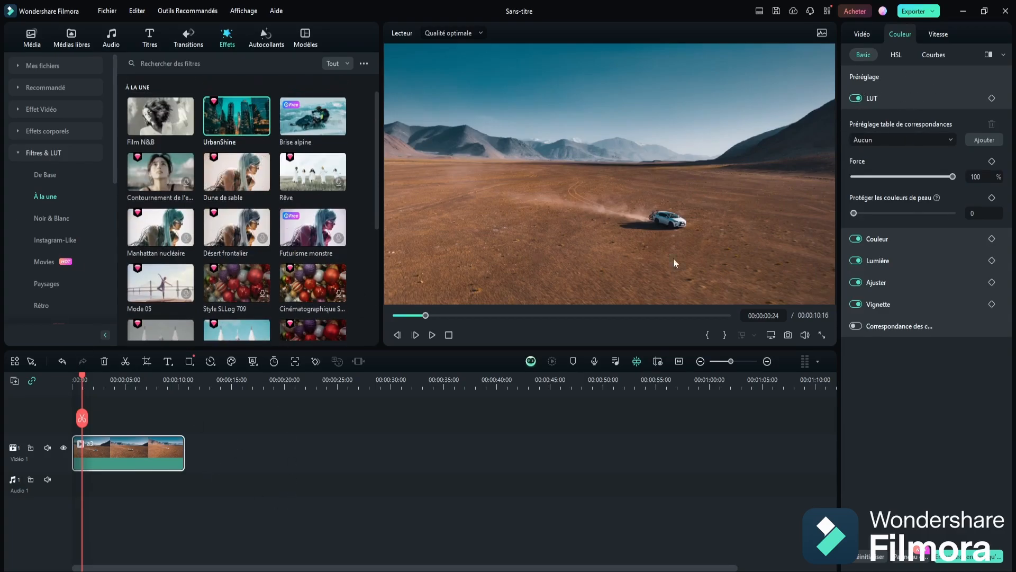
Step: Look through the LUT presets and apply Film réconfortant to the a3 clip
left_click(905, 140)
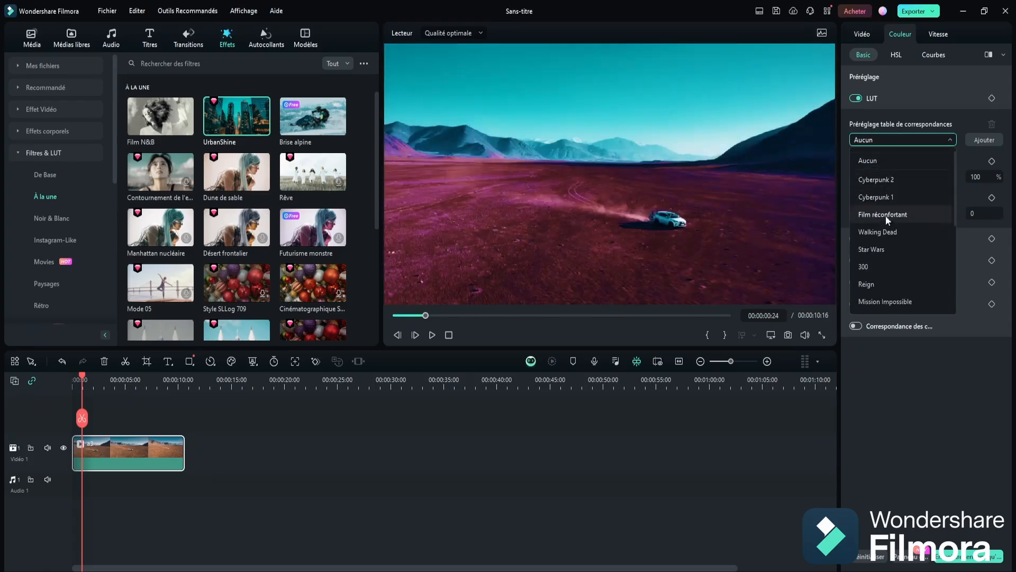
scroll(890, 241, "down", 5)
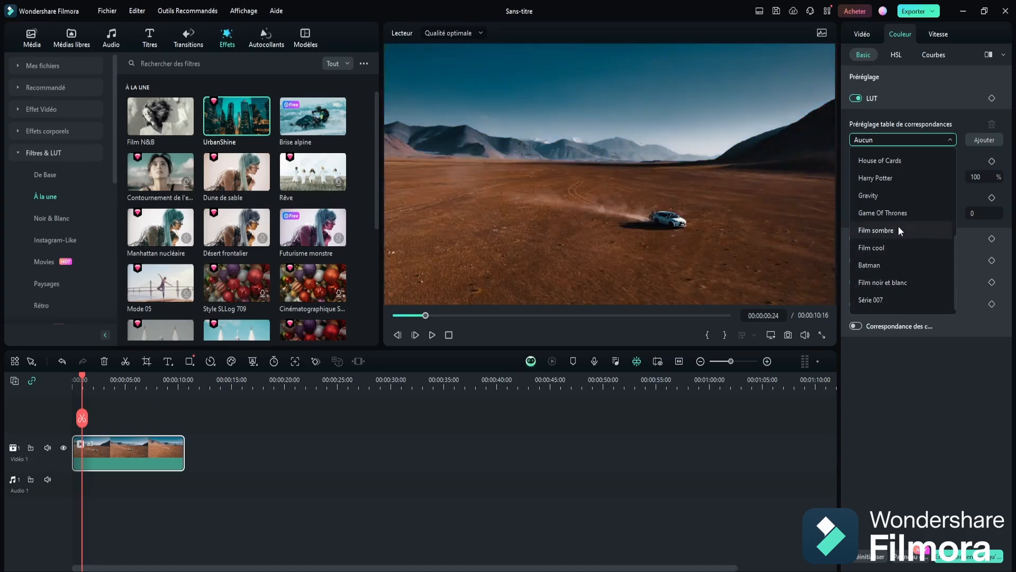
scroll(894, 233, "up", 3)
scroll(892, 251, "down", 3)
scroll(870, 192, "up", 3)
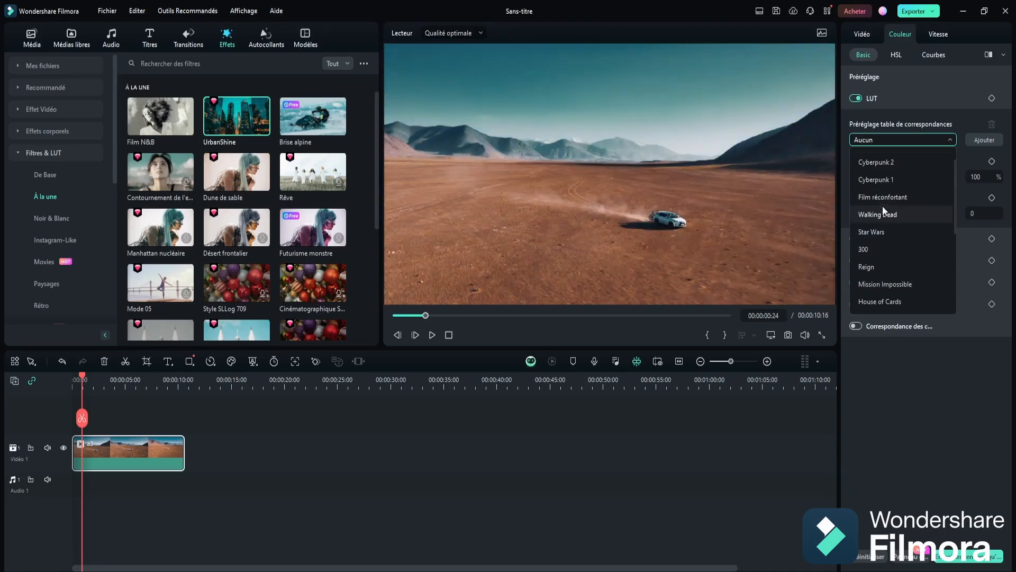
left_click(889, 196)
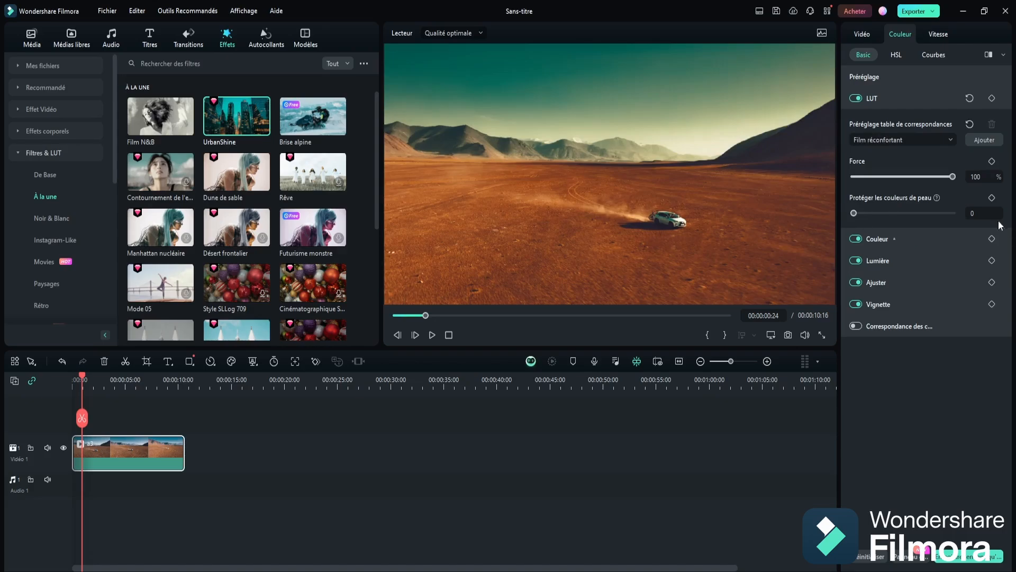
Step: Reduce the LUT strength to 74%, play the clip, and lower the strength further to 55%
left_click_drag(952, 176, 931, 177)
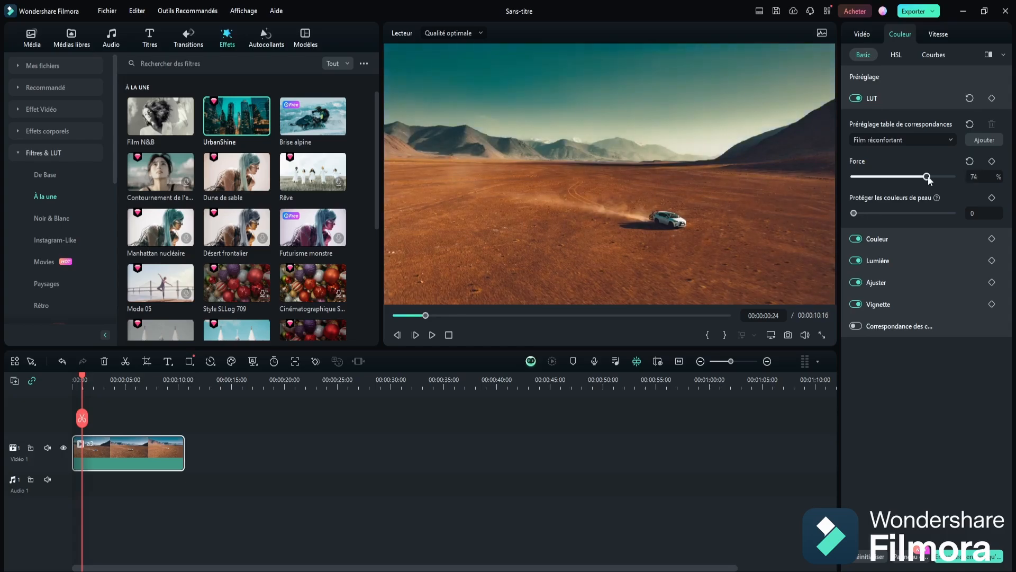
left_click(432, 335)
mouse_move(927, 177)
left_mouse_down()
mouse_move(878, 179)
mouse_move(908, 178)
left_mouse_up()
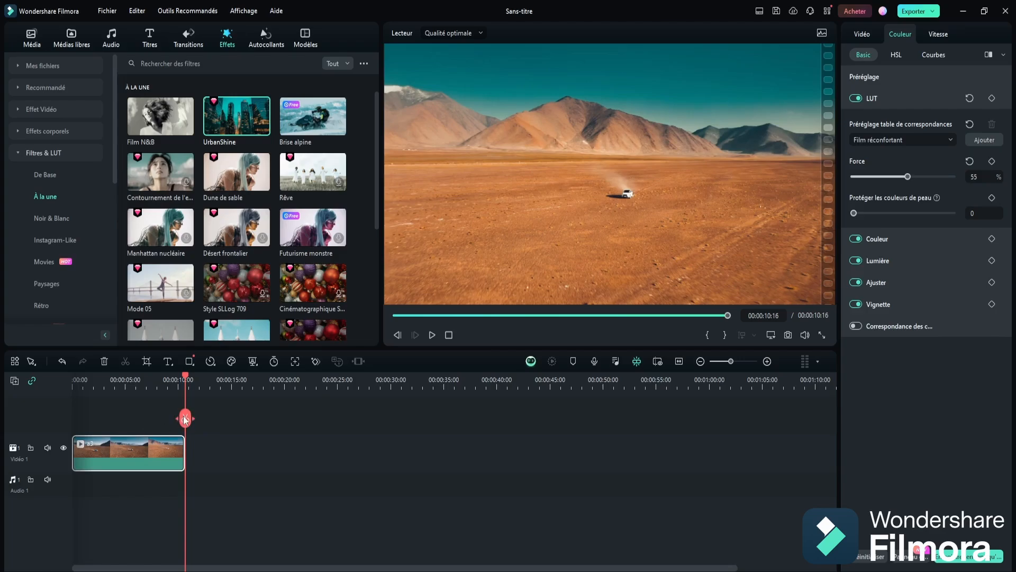
Step: Delete the a3 clip from the timeline and browse the À la une filters
key("Delete")
scroll(237, 178, "down", 5)
scroll(236, 179, "up", 3)
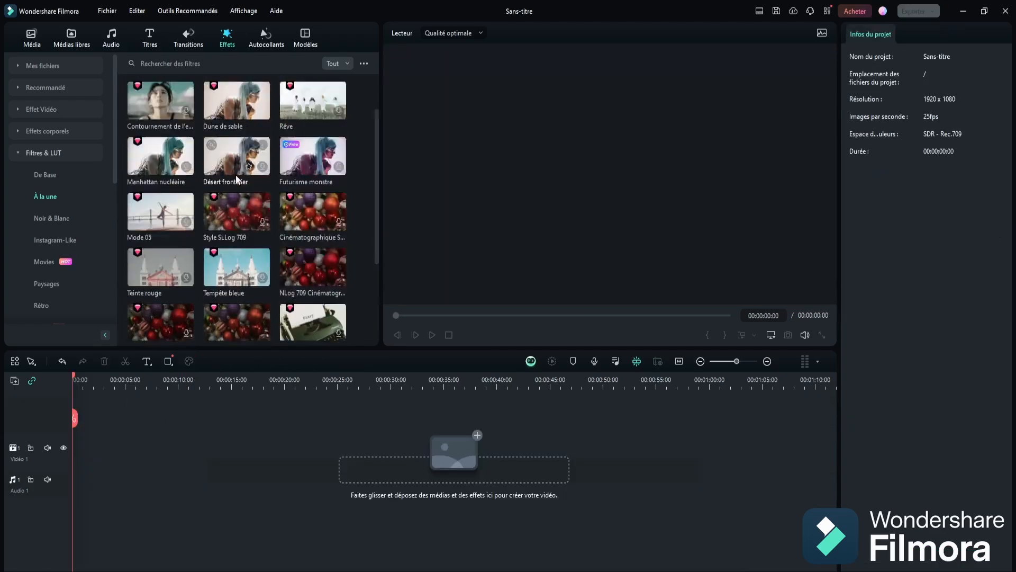
Step: Add the e3 clip from the project media to the start of the video track and preview its playback
scroll(237, 178, "up", 2)
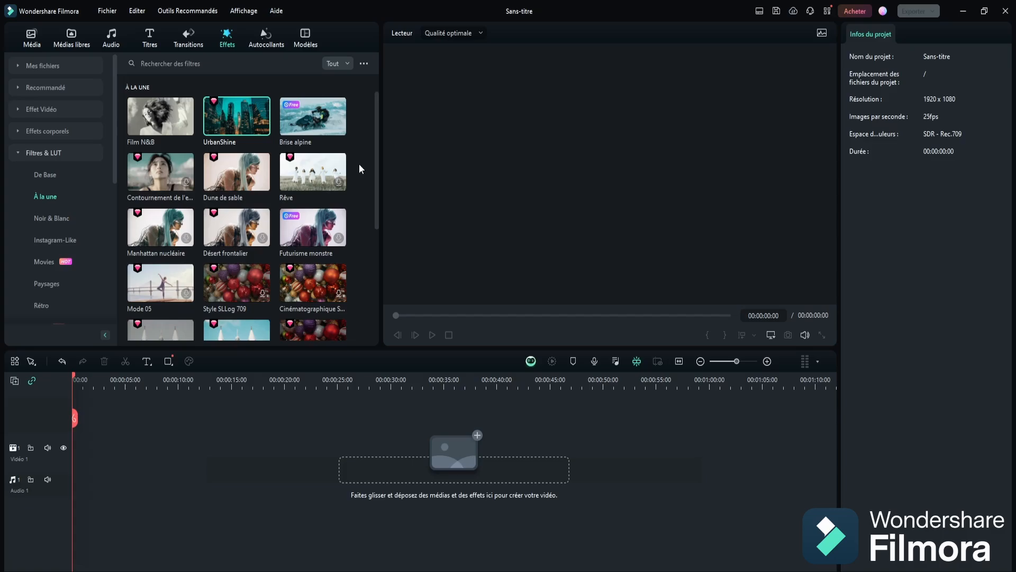
left_click(31, 35)
scroll(267, 222, "up", 5)
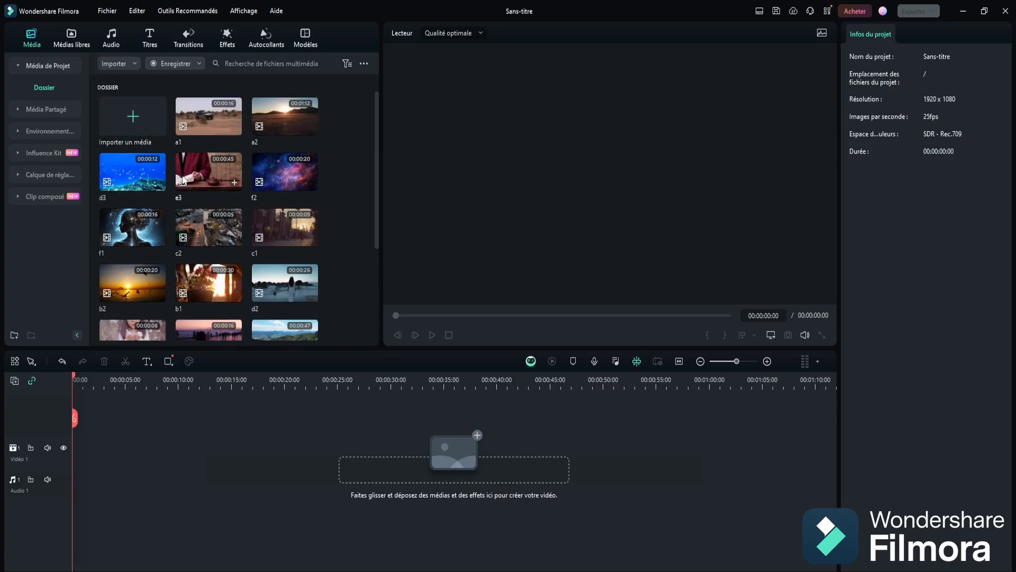
left_click_drag(193, 169, 80, 477)
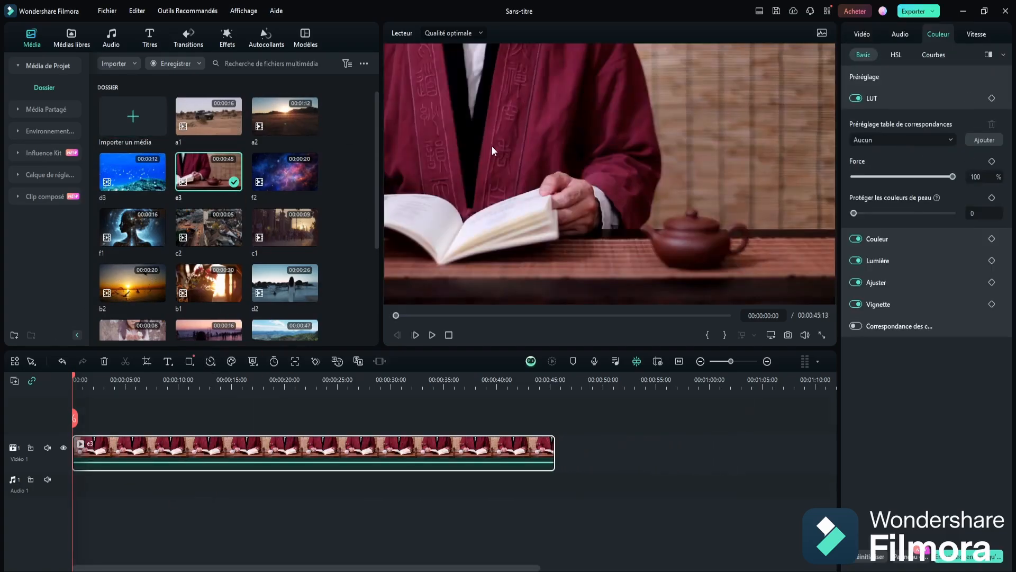
left_click(432, 334)
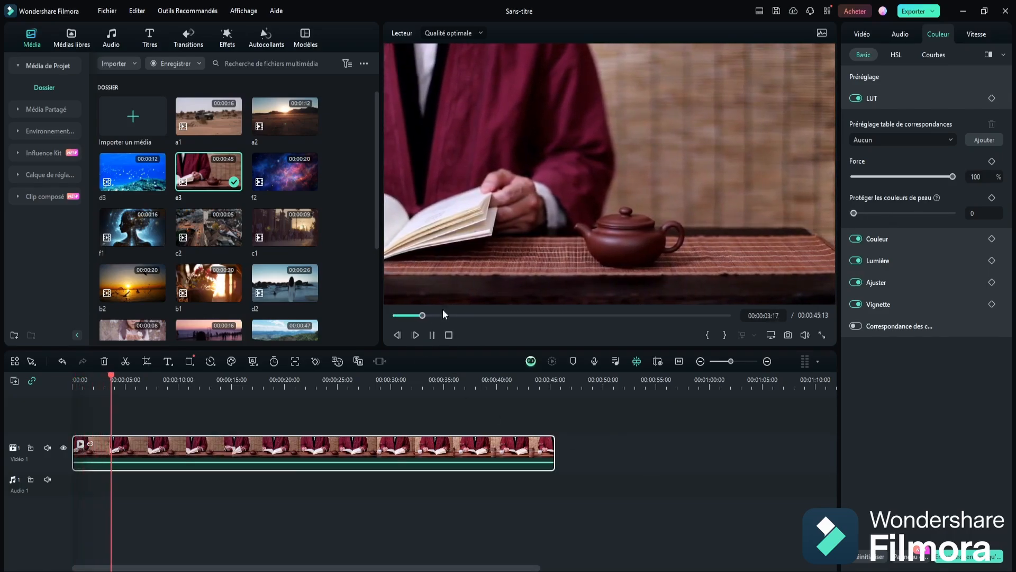
left_click(449, 334)
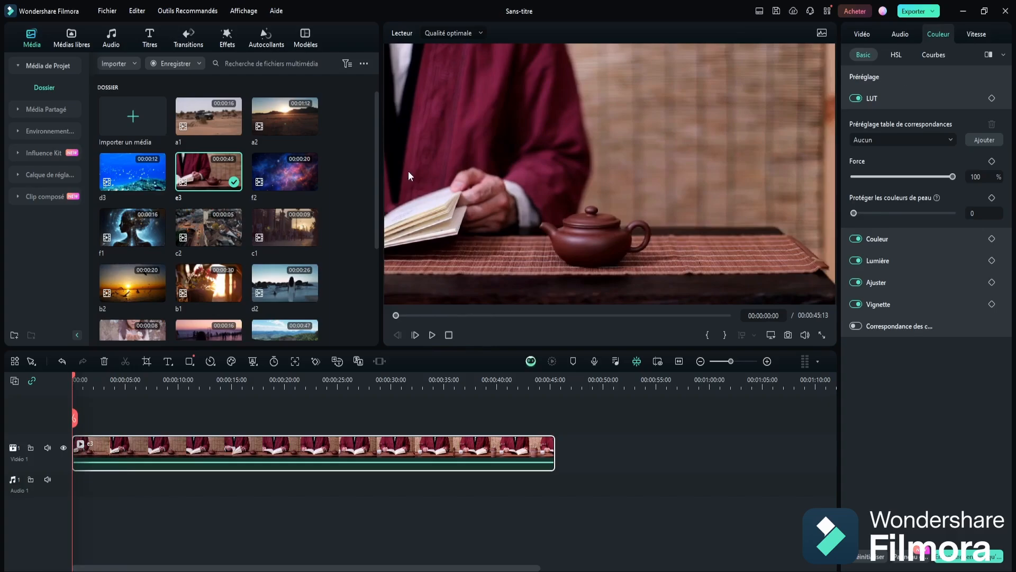
Step: Look through the LUT presets for the e3 clip, previewing looks such as Cyberpunk 2 and Série 007
left_click(897, 139)
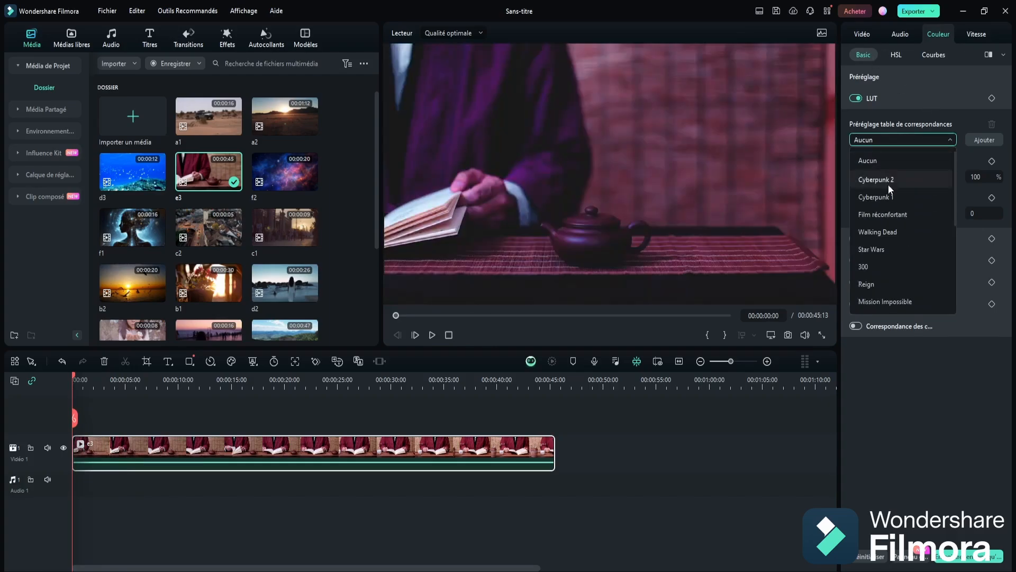
scroll(904, 265, "down", 5)
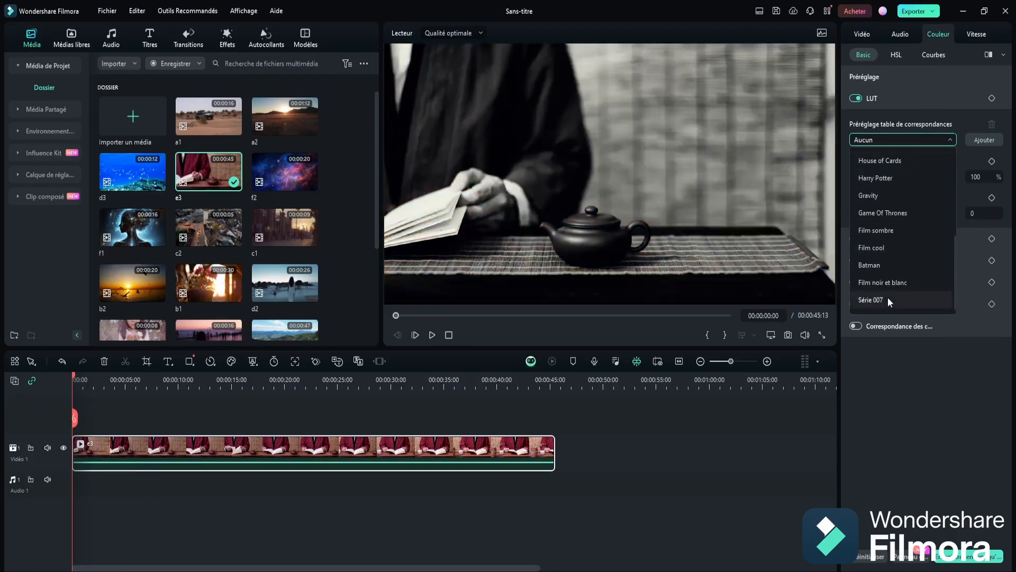
left_click(726, 504)
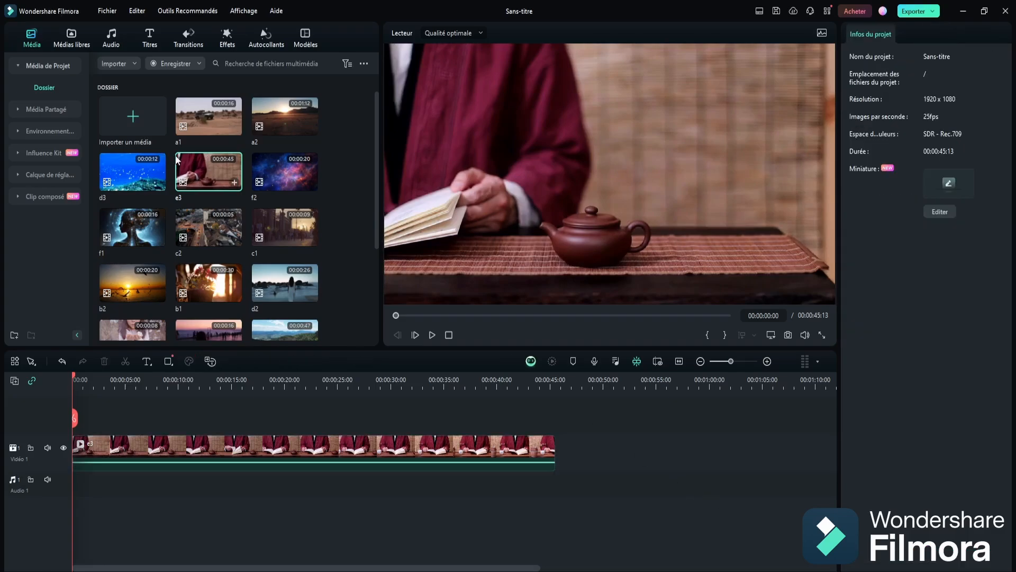
Step: Preview the Contraste 01 and FilmVibrant filters in the Movies category and apply FilmVibrant to the e3 clip
left_click(226, 38)
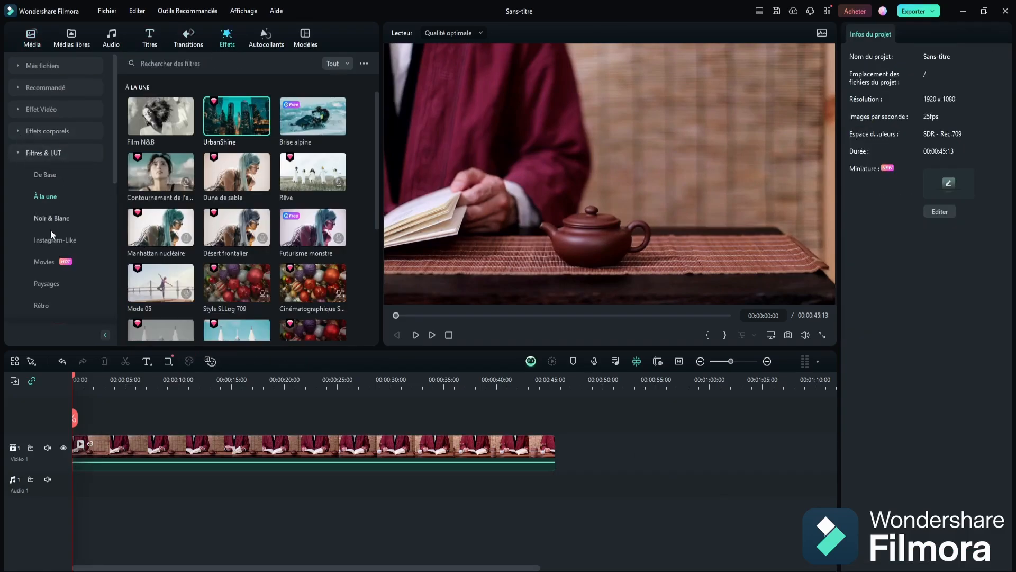
left_click(43, 261)
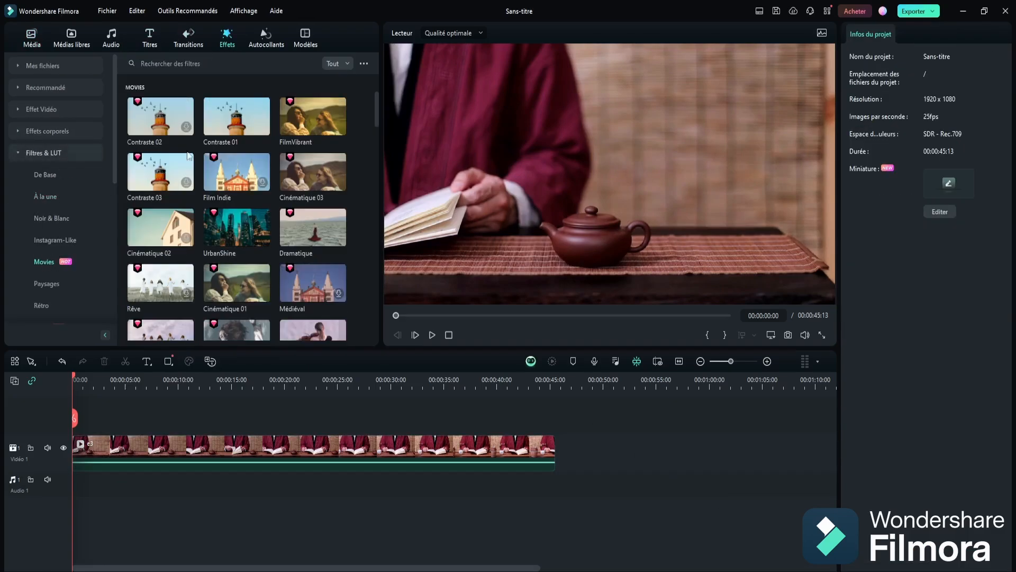
scroll(249, 174, "down", 3)
scroll(243, 159, "up", 3)
left_click(291, 227)
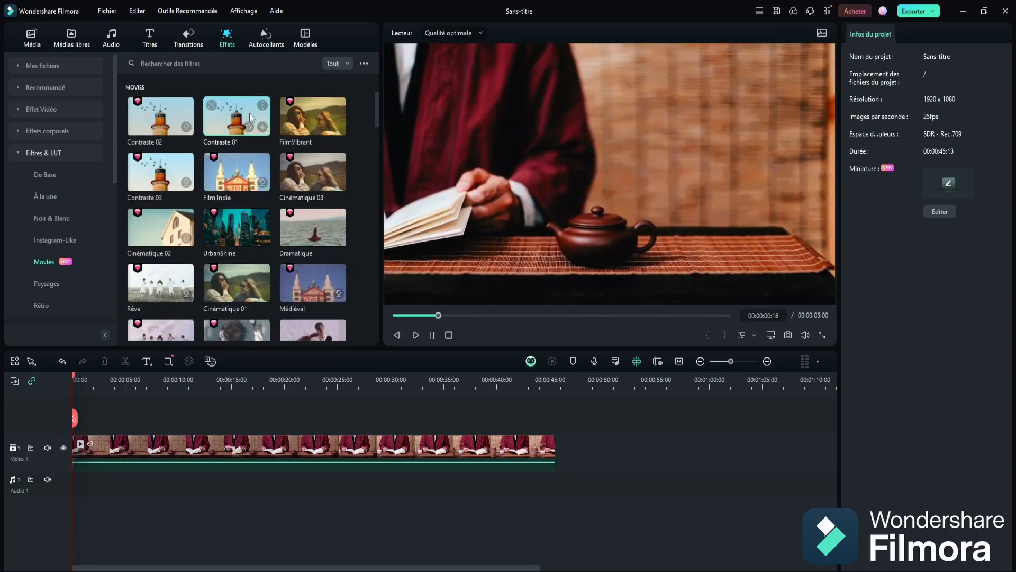
left_click(249, 113)
left_click(294, 122)
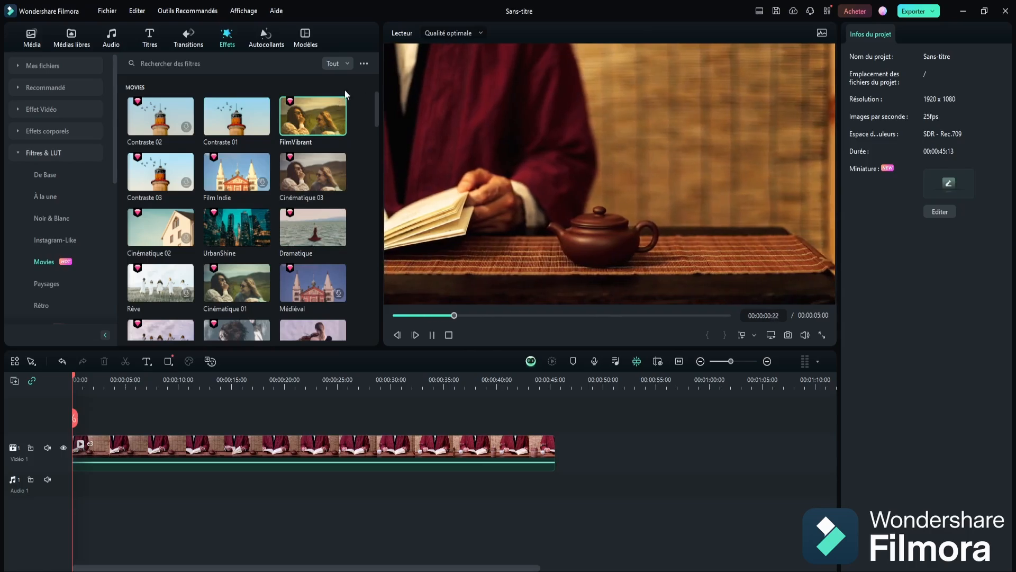
left_click_drag(293, 123, 127, 456)
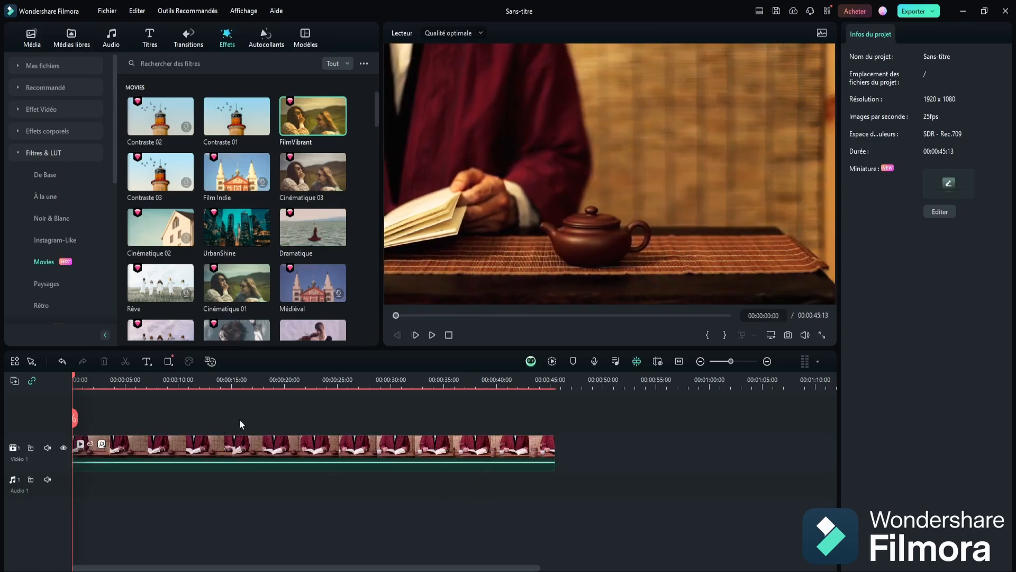
Step: Play the filtered e3 clip and set its LUT strength to 53%, leaving the LUT preset at Aucun
left_click(432, 335)
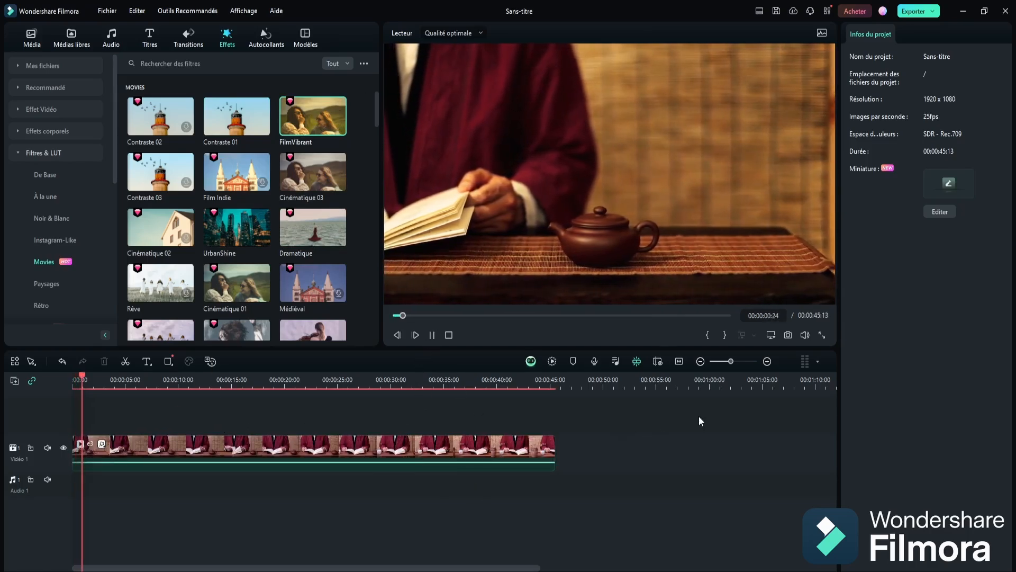
left_click(375, 444)
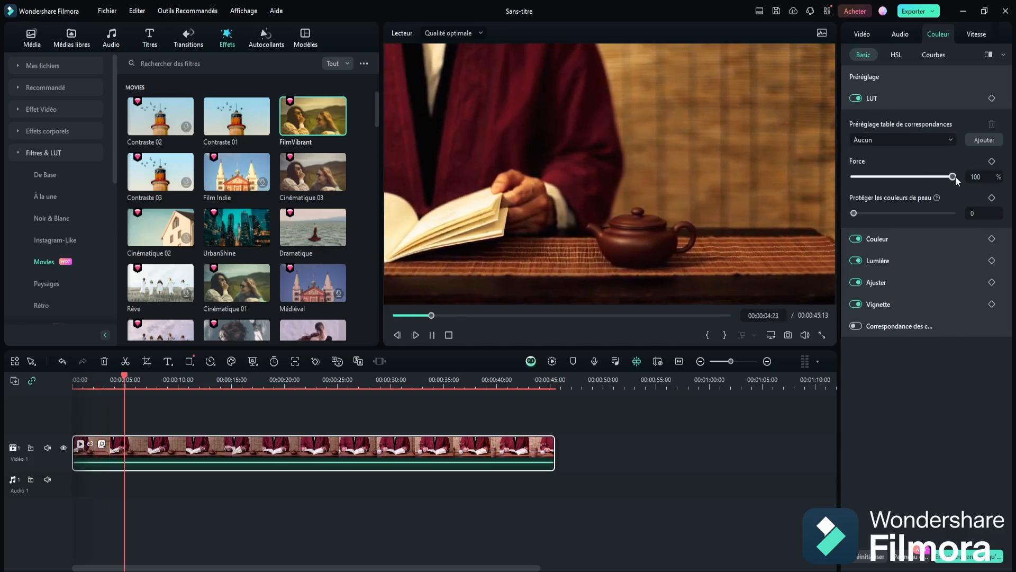
left_click_drag(952, 176, 906, 177)
left_click(910, 140)
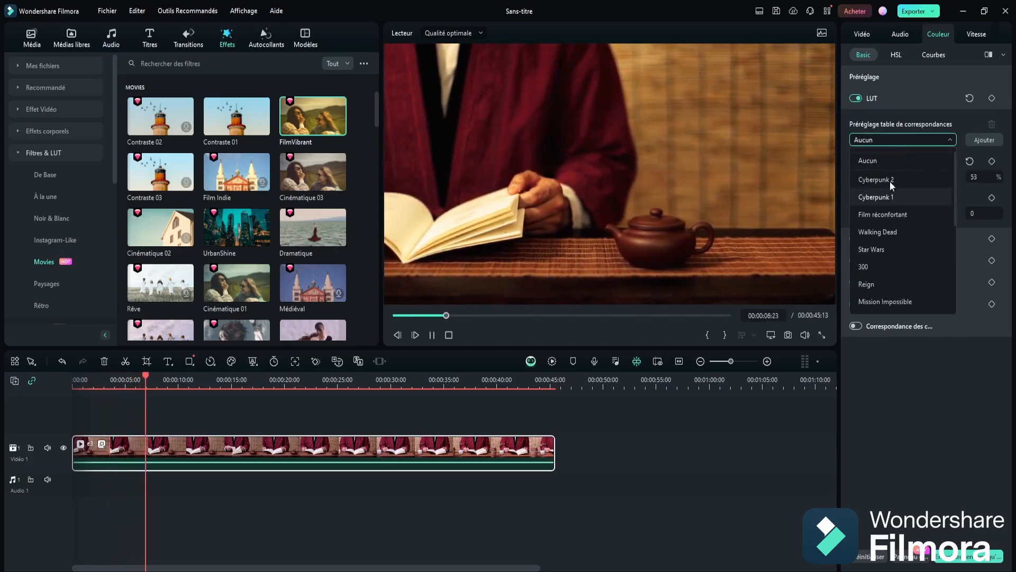
left_click(949, 138)
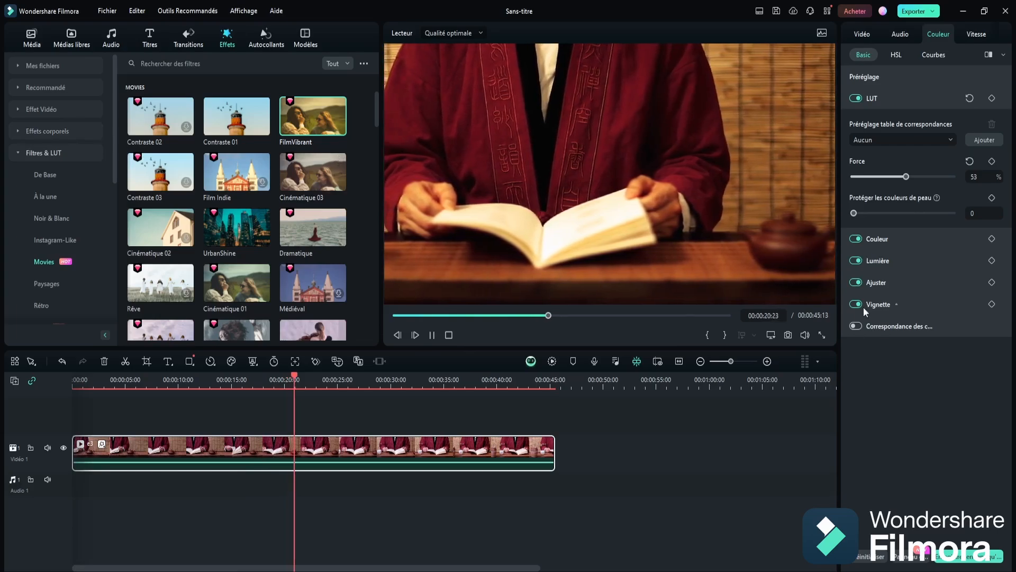
Step: Set the e3 clip's temperature to -73, tint to 13, vibrance to -45 and saturation to -8 during playback
left_click(894, 238)
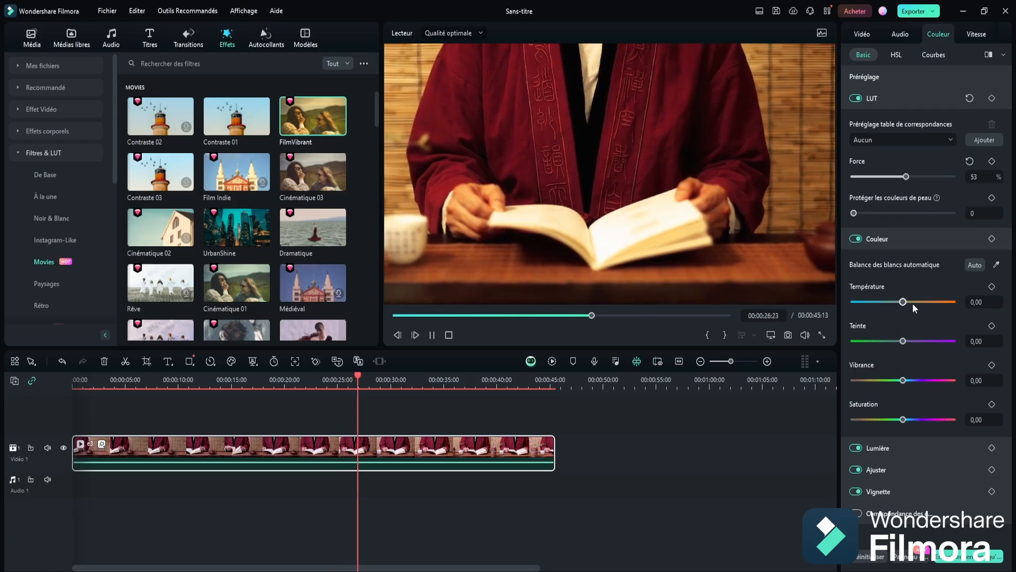
left_click_drag(903, 304, 867, 302)
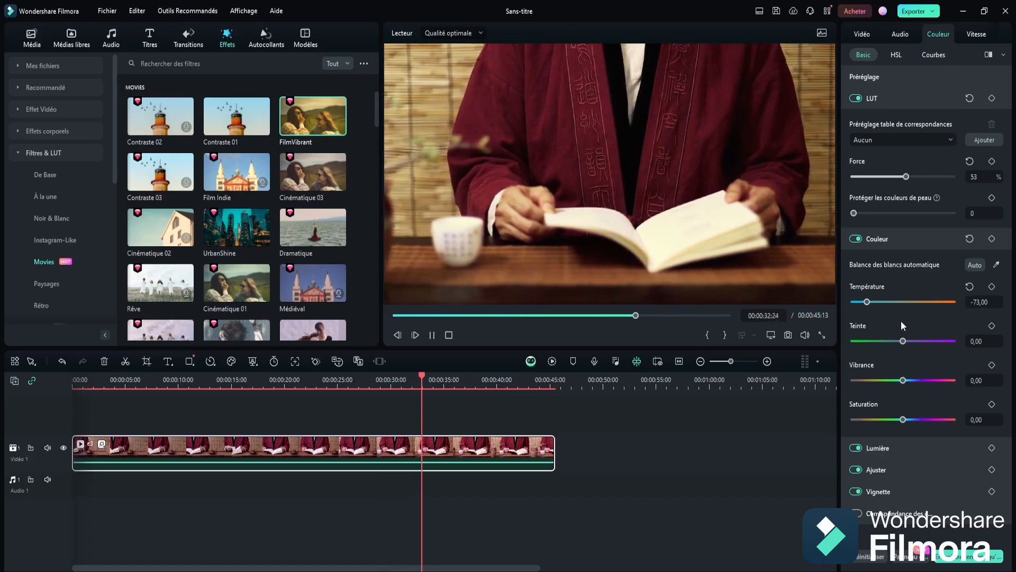
mouse_move(902, 341)
left_mouse_down()
mouse_move(868, 341)
mouse_move(908, 341)
left_mouse_up()
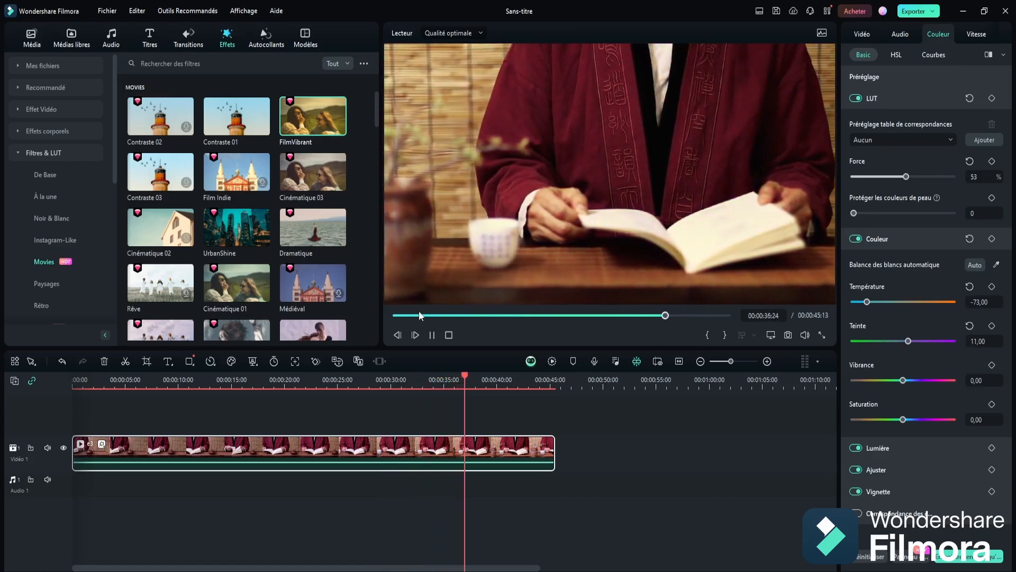
left_click(399, 316)
mouse_move(908, 341)
left_mouse_down()
mouse_move(928, 342)
mouse_move(910, 341)
left_mouse_up()
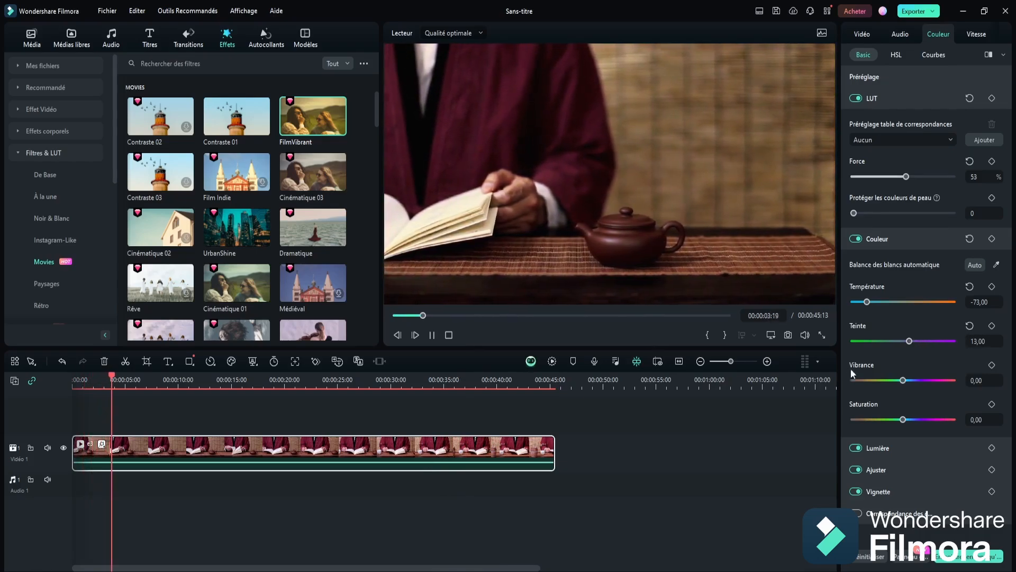
left_click_drag(903, 380, 893, 381)
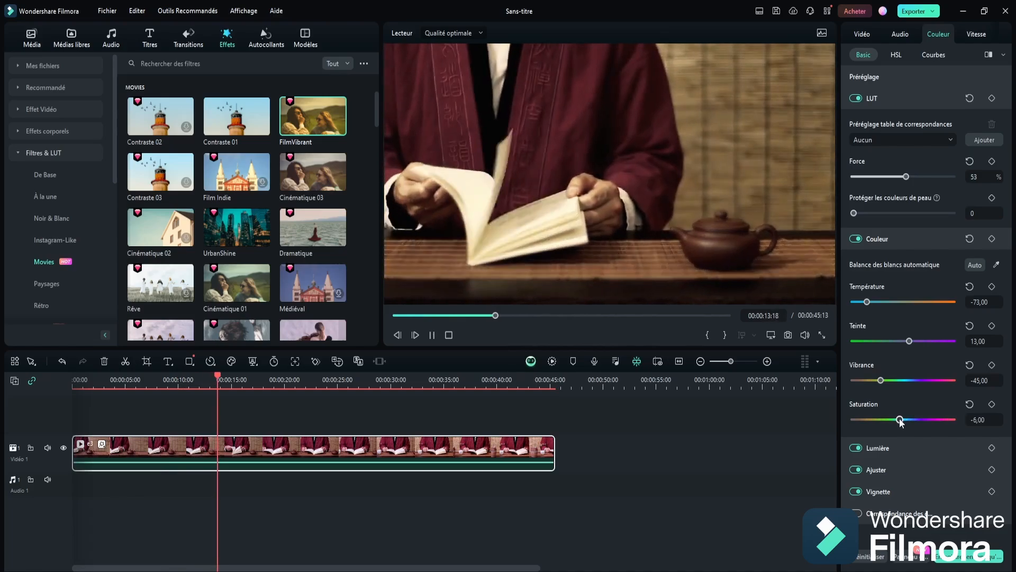
Step: Set the e3 clip's exposure to 8, brightness to -13, contrast to 8, highlights to 10 and shadows to 22
left_click(926, 243)
left_click(913, 261)
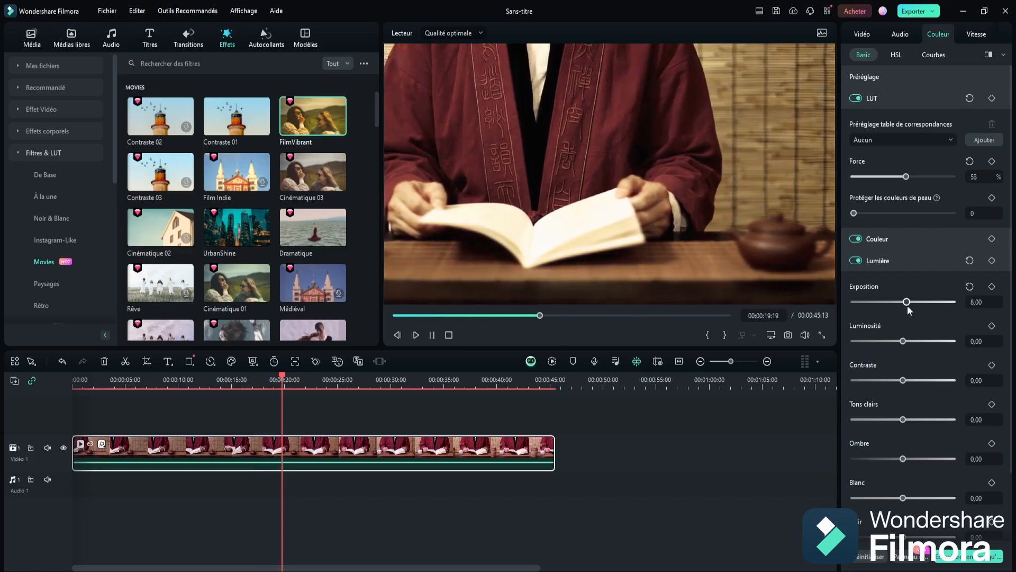
left_click_drag(903, 341, 898, 342)
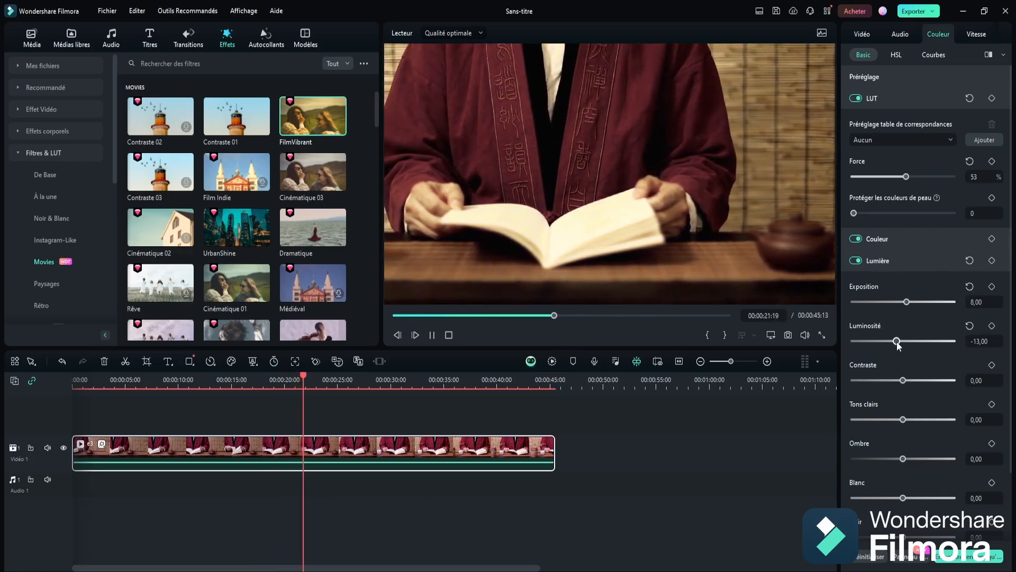
mouse_move(903, 380)
left_mouse_down()
mouse_move(894, 382)
mouse_move(907, 381)
left_mouse_up()
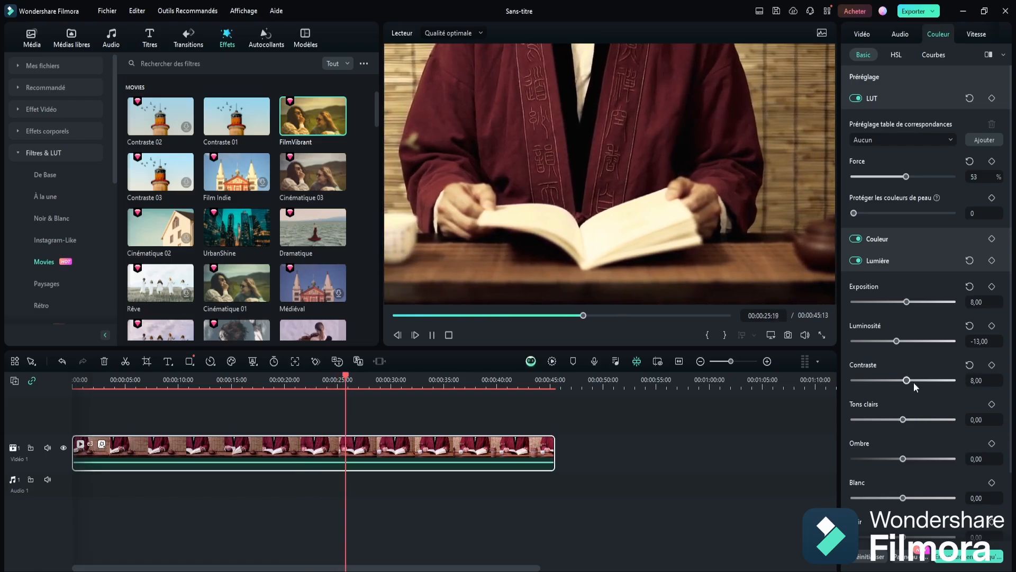
left_click_drag(903, 419, 908, 420)
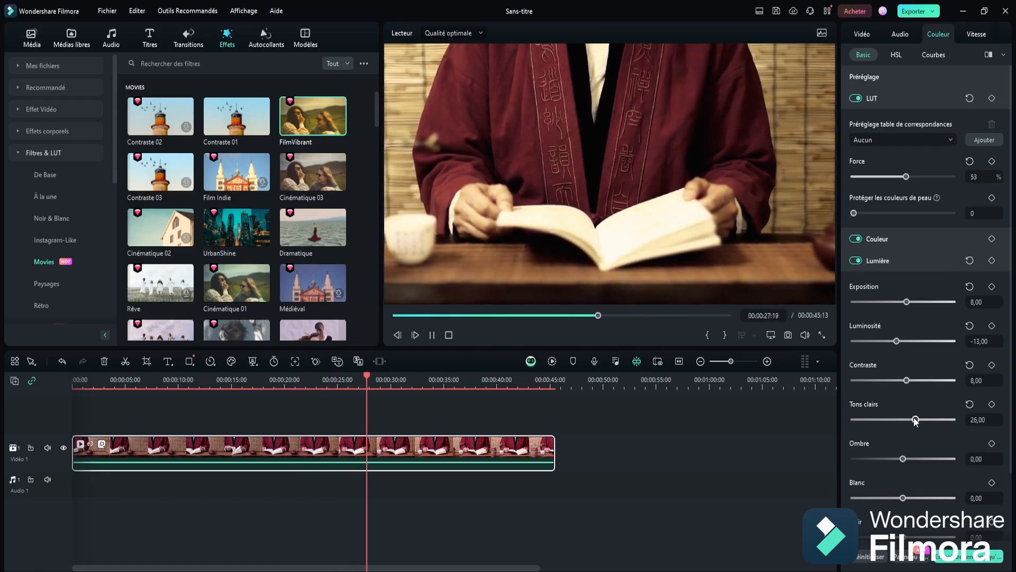
mouse_move(903, 459)
left_mouse_down()
mouse_move(890, 460)
mouse_move(915, 459)
left_mouse_up()
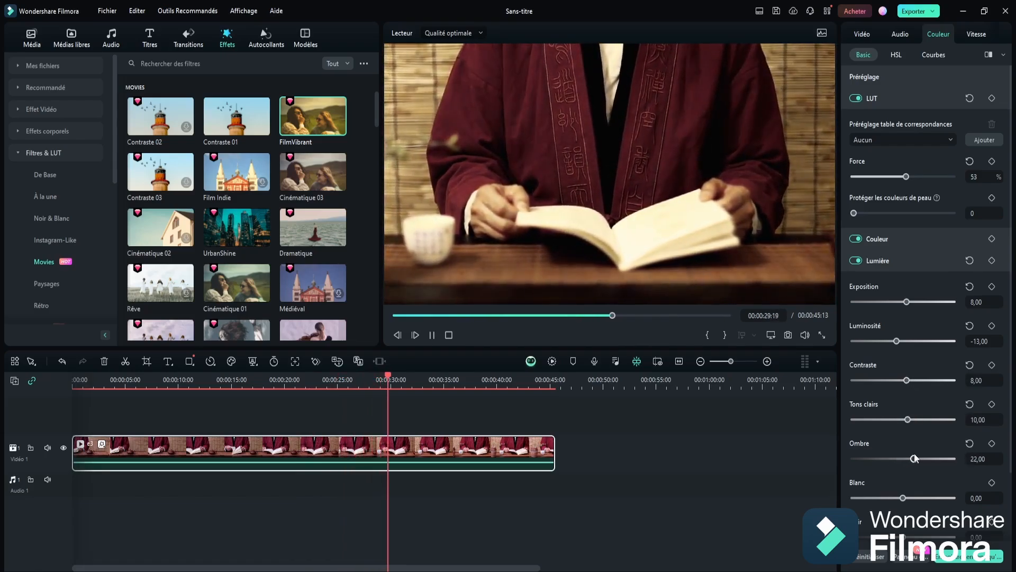
scroll(884, 499, "down", 3)
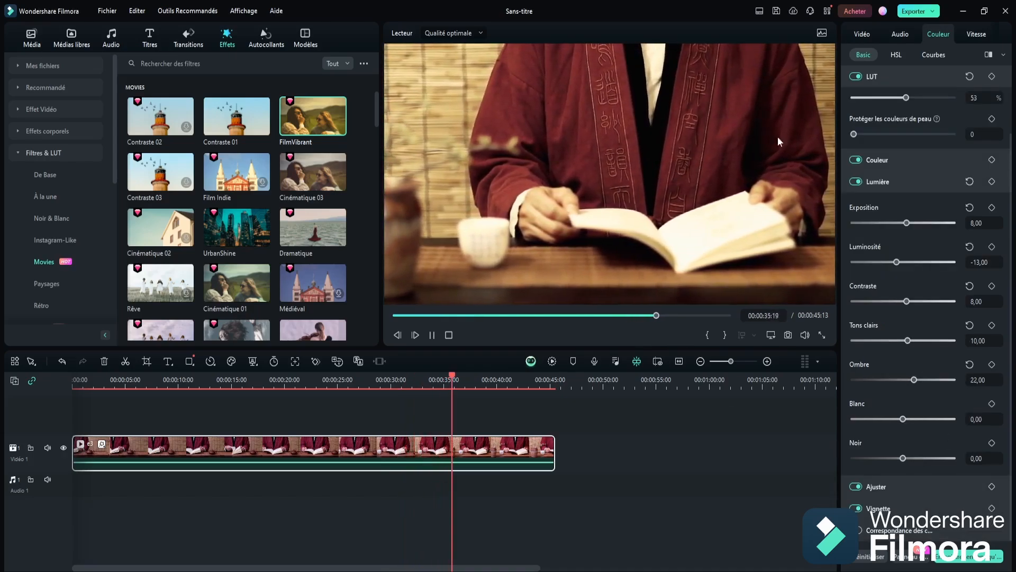
Step: Collapse the Lumière and LUT sections and expand the Préréglage section in the e3 clip's colour settings
left_click(898, 180)
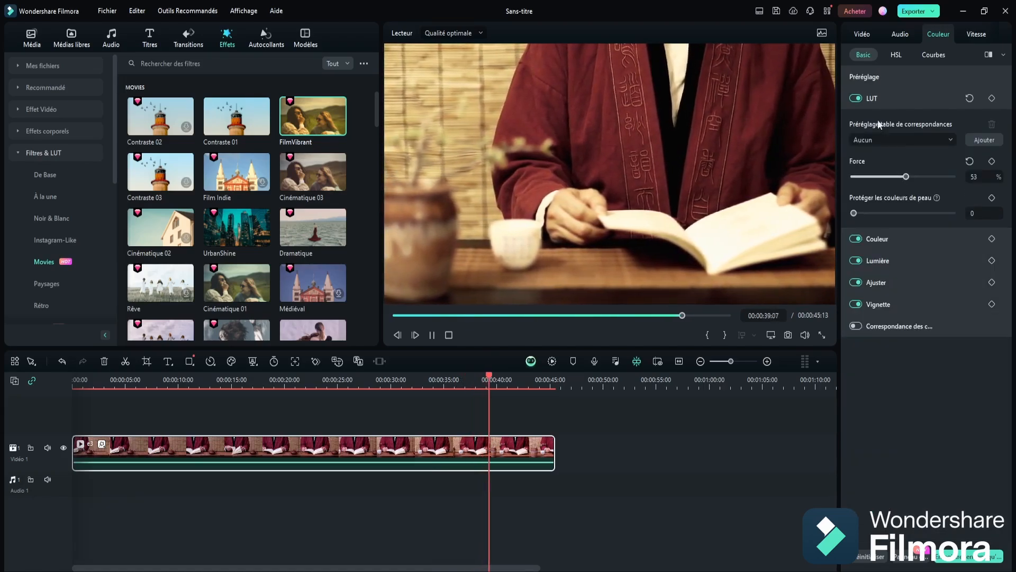
left_click(894, 78)
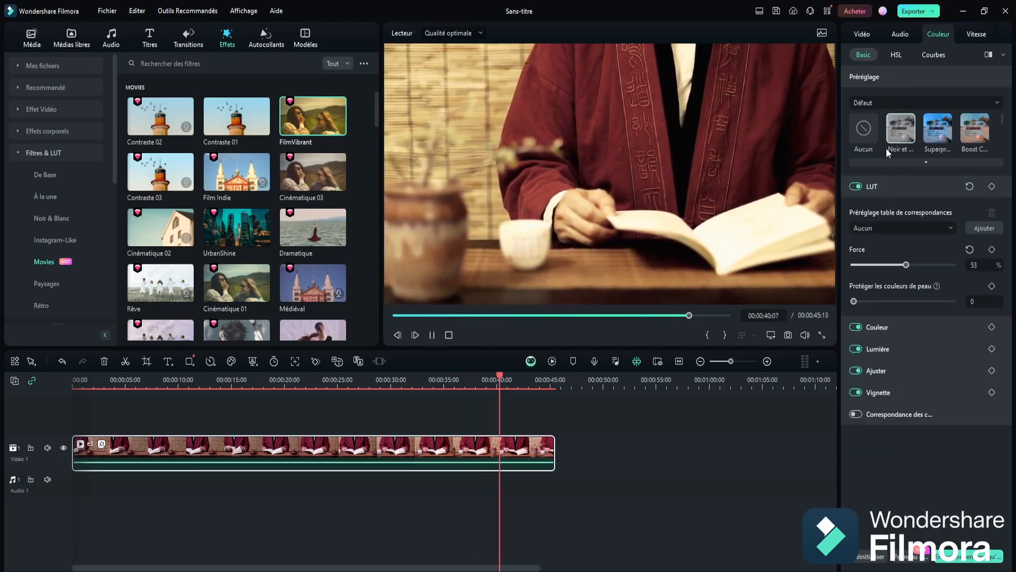
left_click(885, 187)
Step: Switch off the Couleur and Lumière corrections, replay the e3 clip for comparison, and turn Couleur back on
left_click(855, 208)
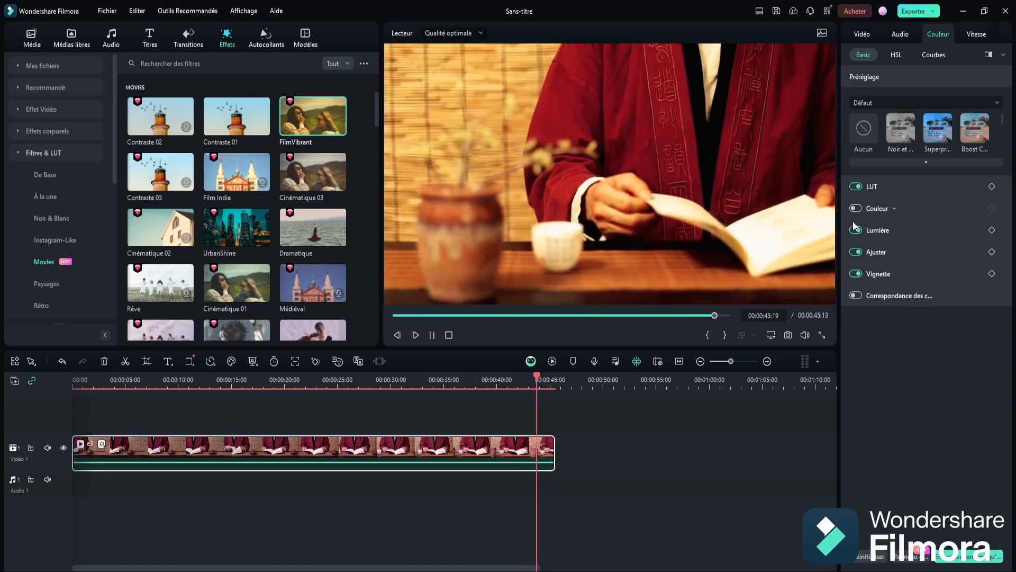
left_click(853, 230)
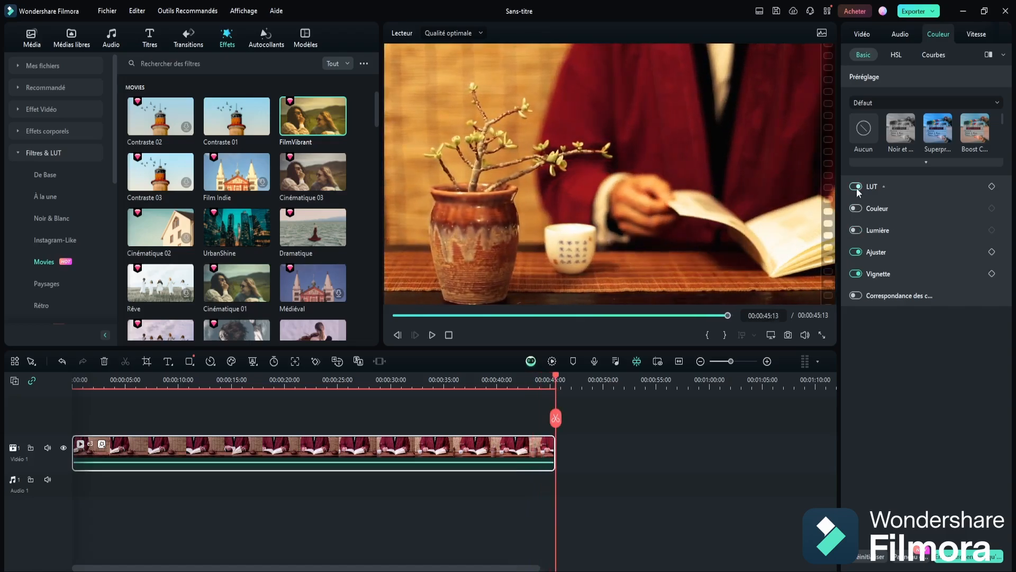
key("space")
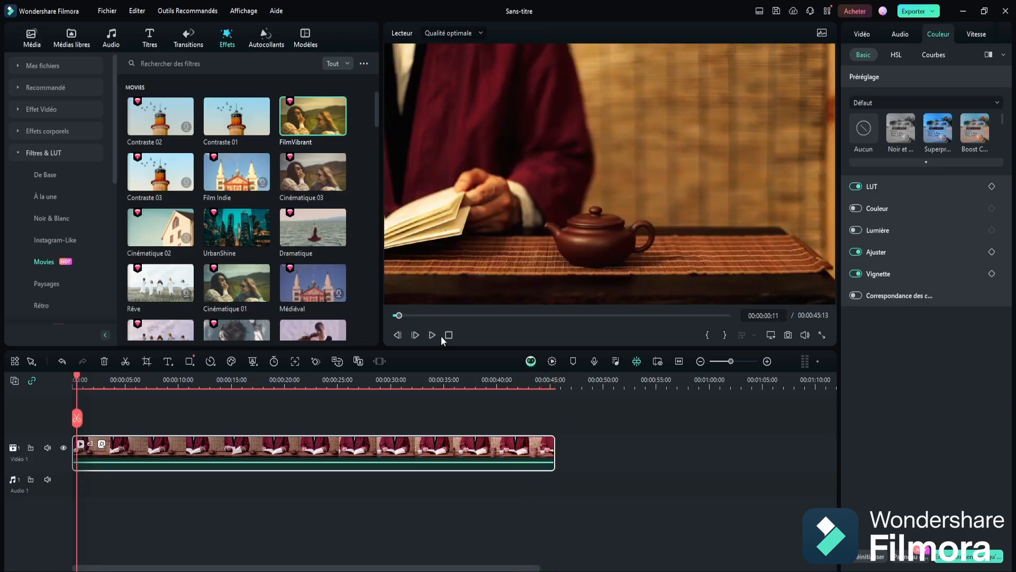
left_click(433, 335)
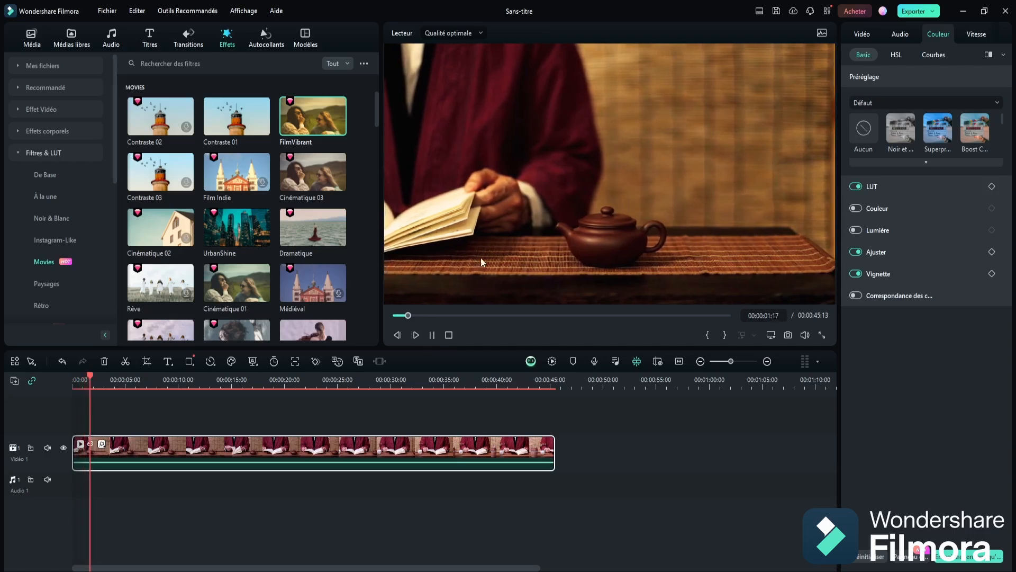
left_click(856, 208)
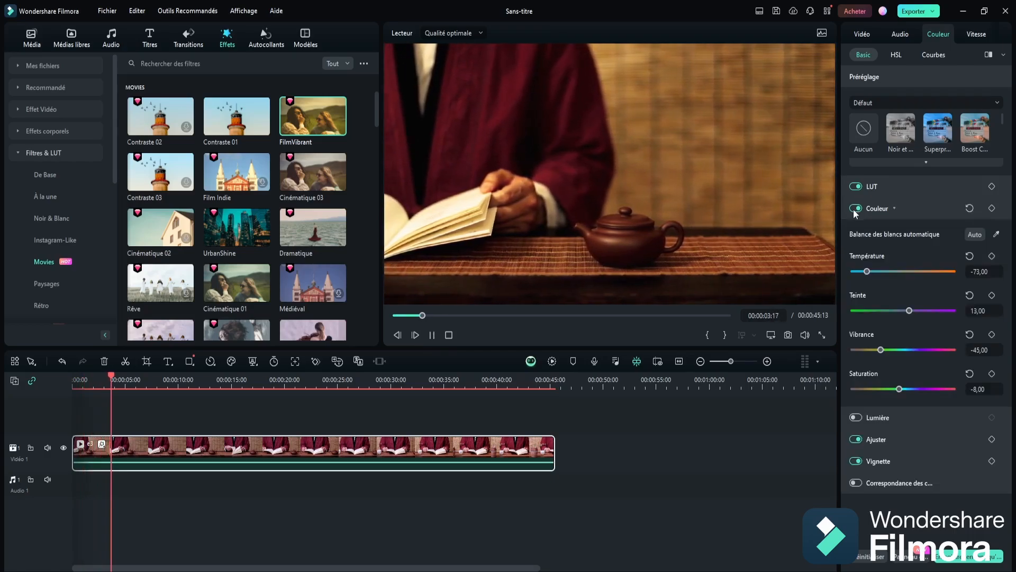
Step: Turn the e3 clip's Lumière correction back on, check the result in playback and stop the player
left_click(856, 418)
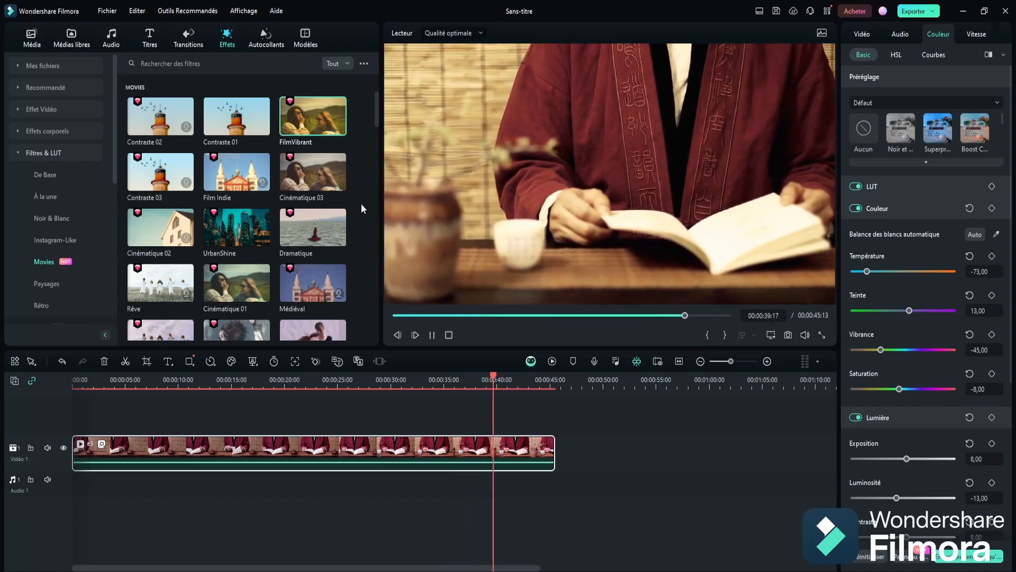
left_click(448, 335)
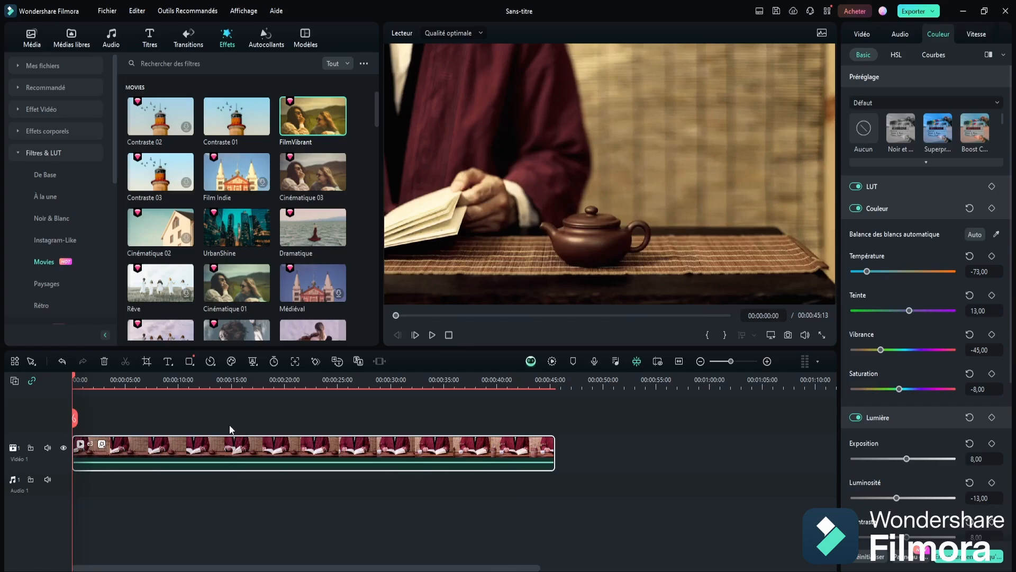
Step: Replace the e3 clip on the Vidéo 1 track with the d3 clip and play it in the preview
key("Delete")
scroll(284, 162, "down", 8)
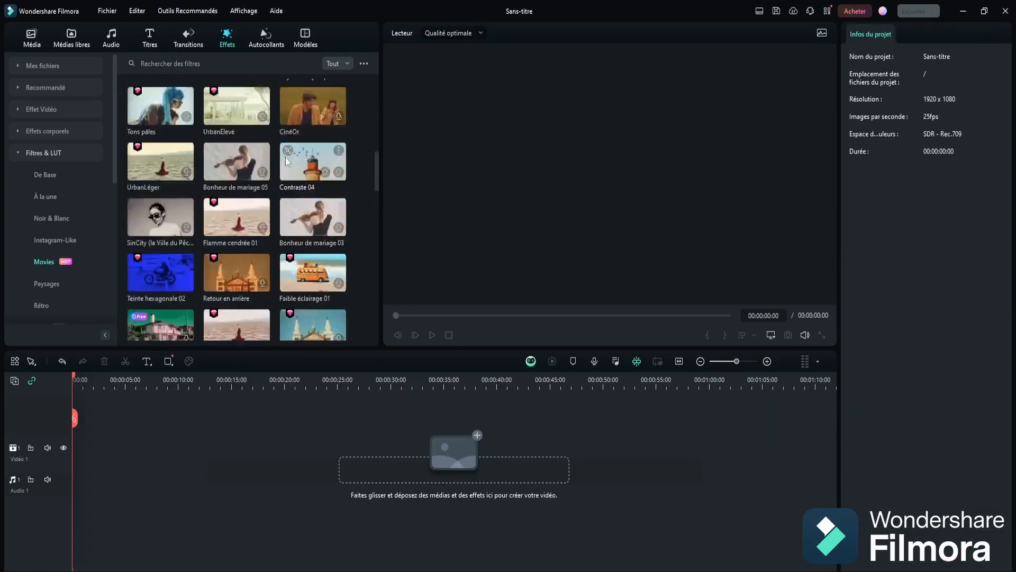
scroll(238, 159, "up", 8)
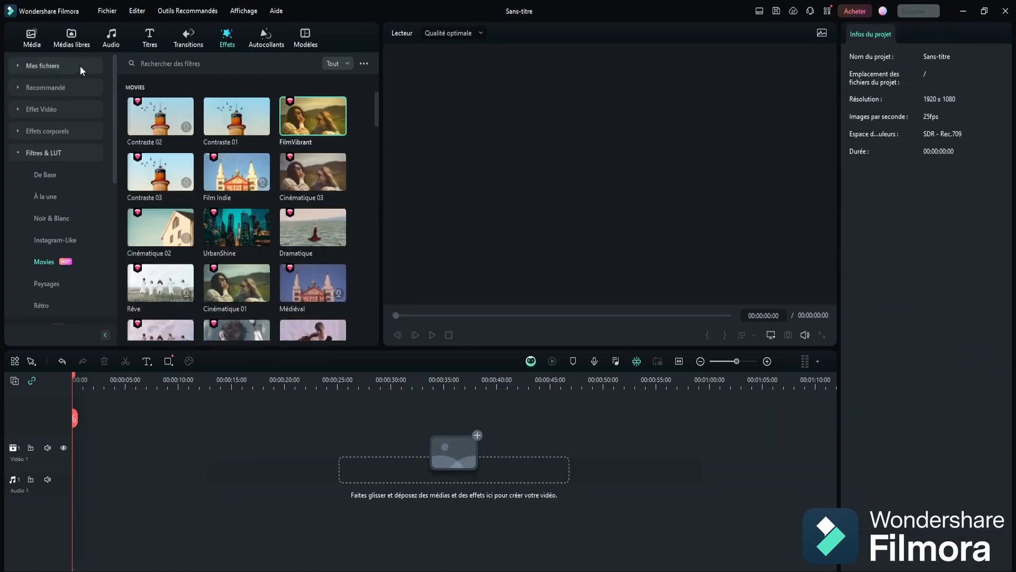
left_click(31, 42)
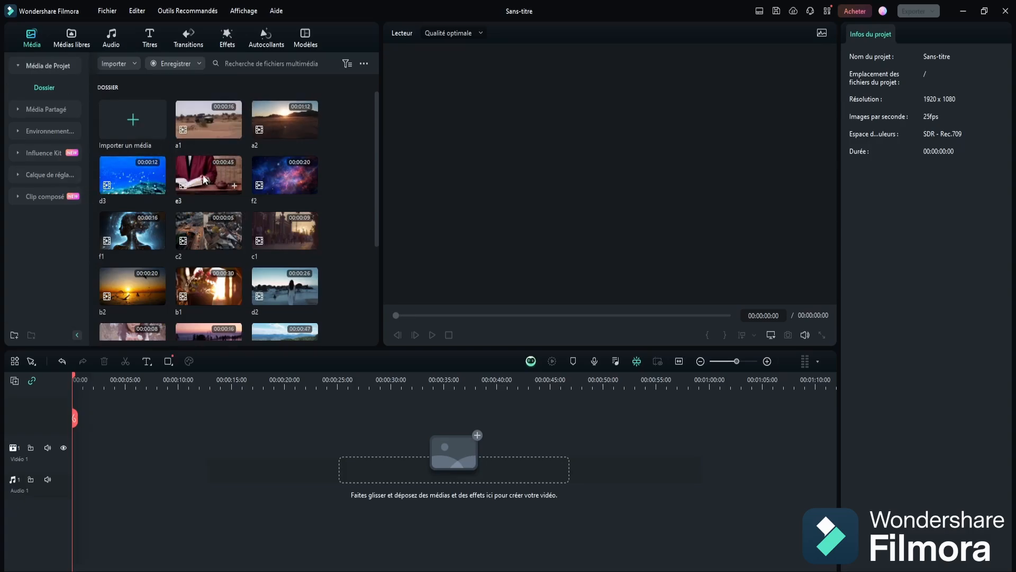
left_click_drag(127, 175, 81, 450)
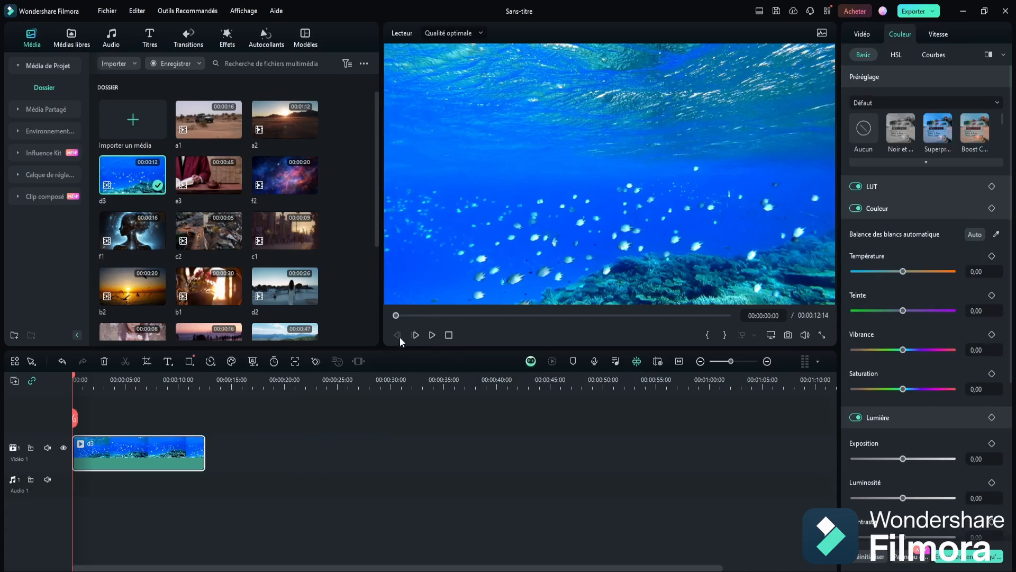
left_click(432, 335)
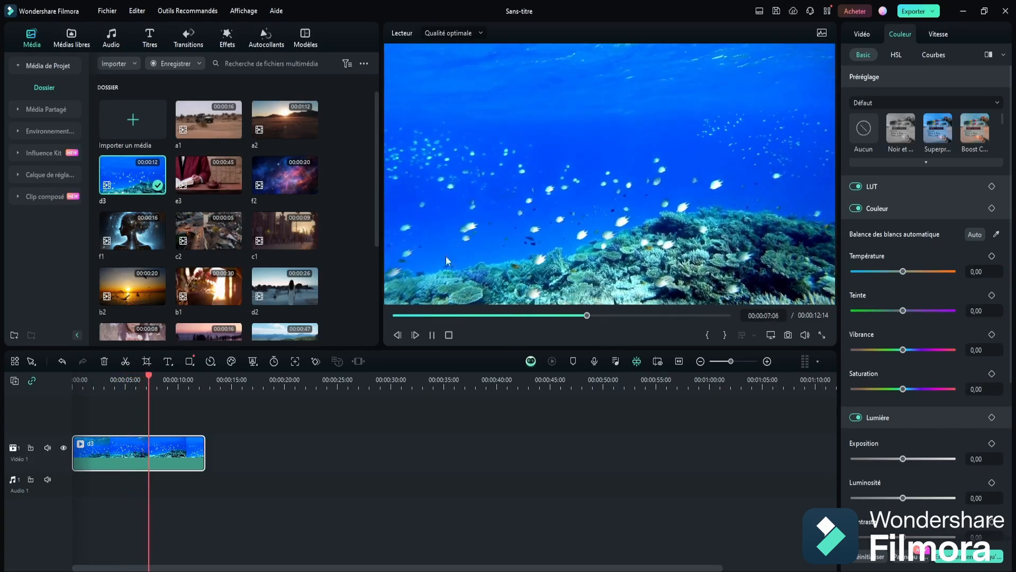
left_click(450, 333)
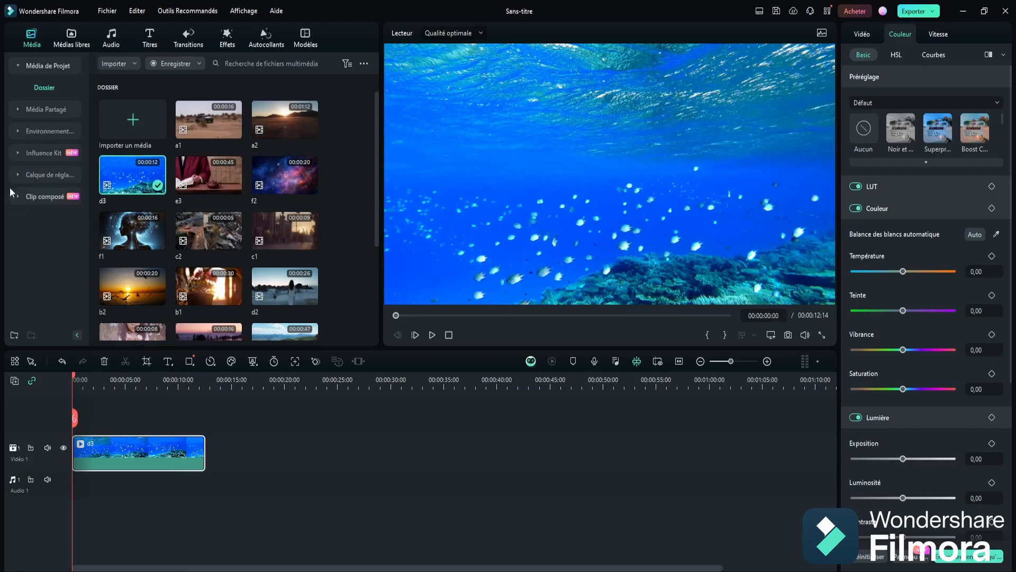
Step: Preview the UrbanShine filter from the À la une category and browse the other filters there
left_click(225, 40)
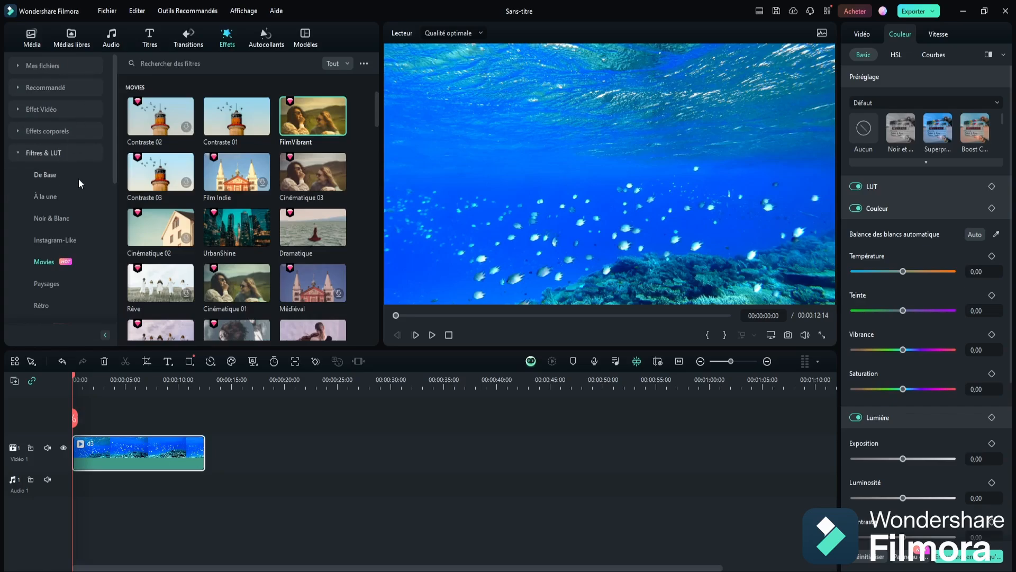
left_click(52, 195)
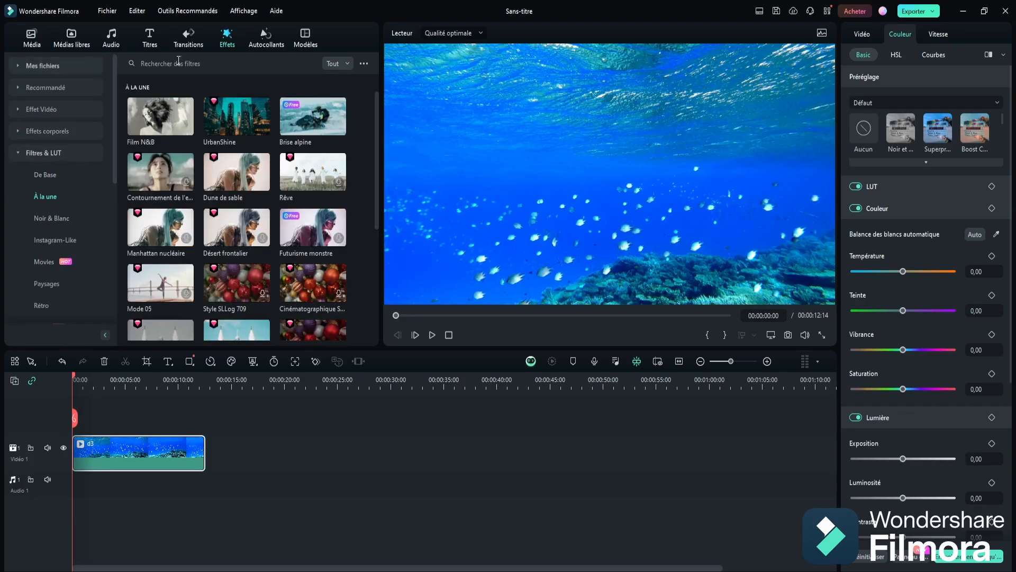
left_click(236, 119)
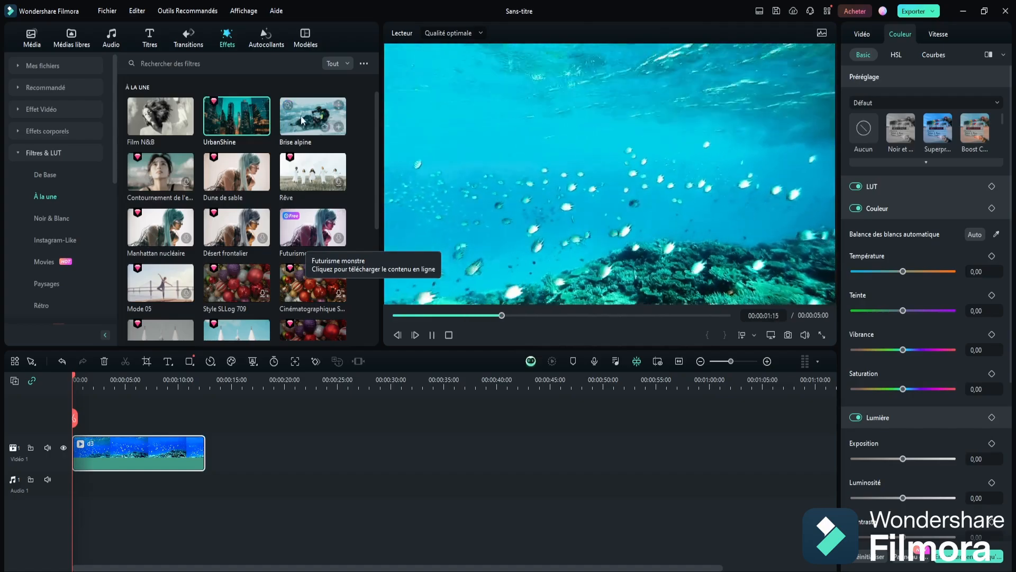
scroll(319, 170, "down", 4)
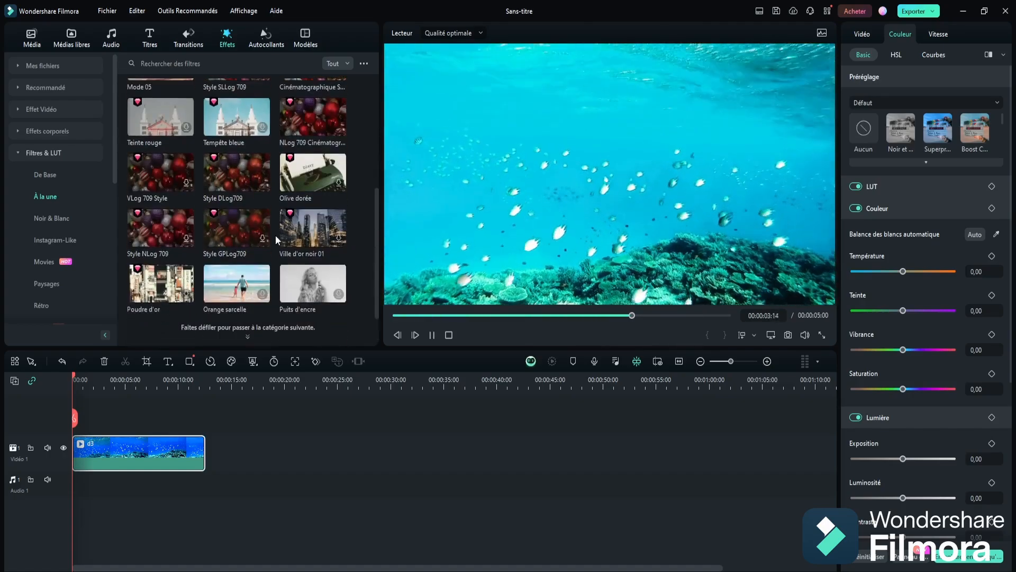
scroll(275, 235, "down", 2)
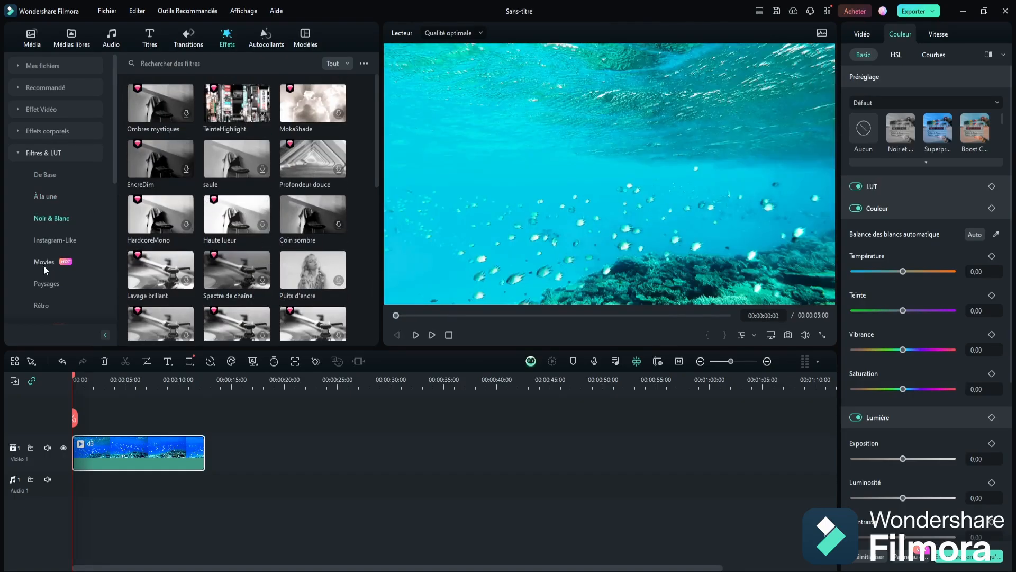
Step: Preview the Bord de rivière and AquaAura filters from the Paysages category, then close the filter preview
left_click(43, 284)
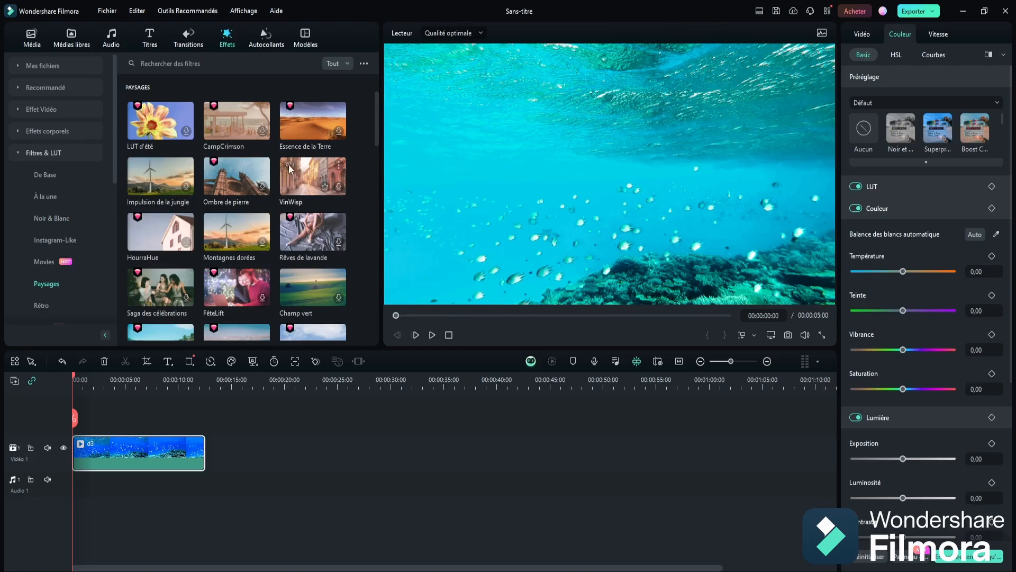
scroll(180, 185, "down", 5)
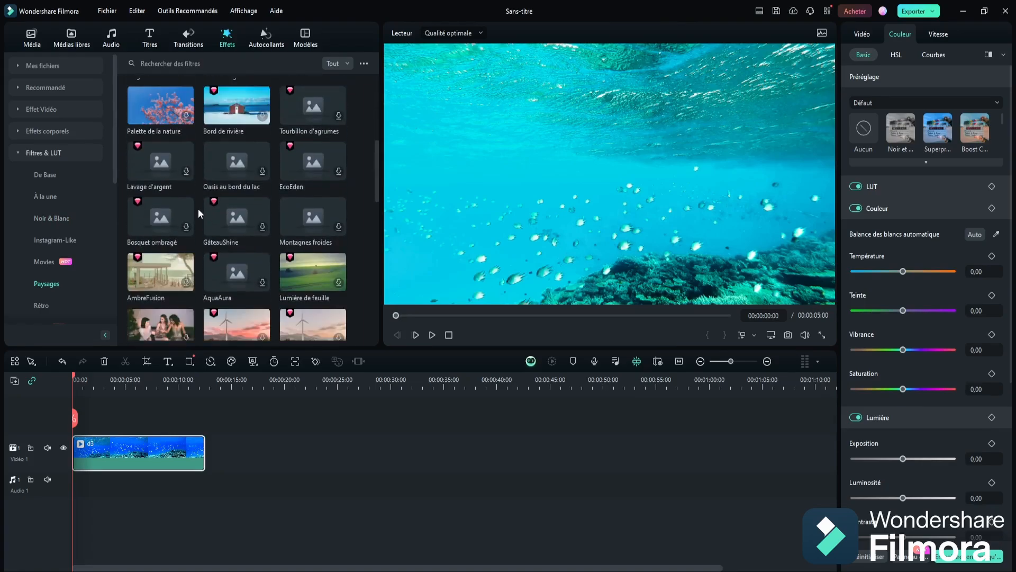
left_click(230, 108)
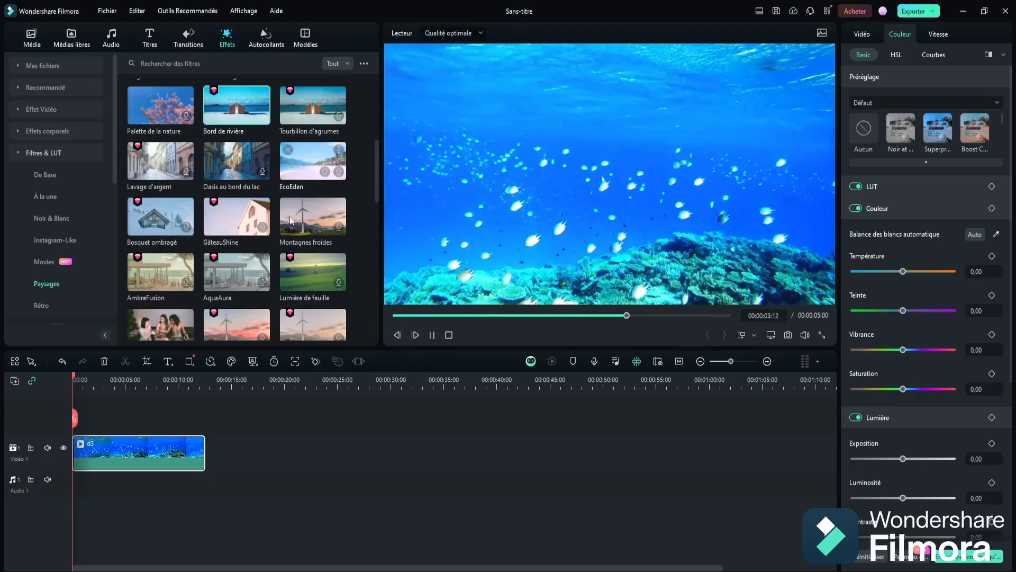
left_click(239, 276)
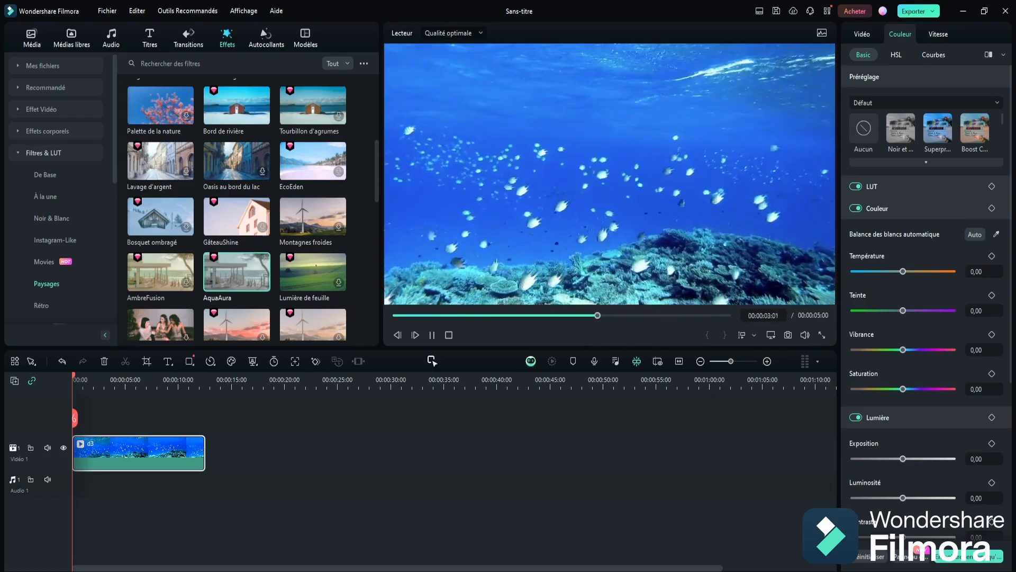
left_click(298, 400)
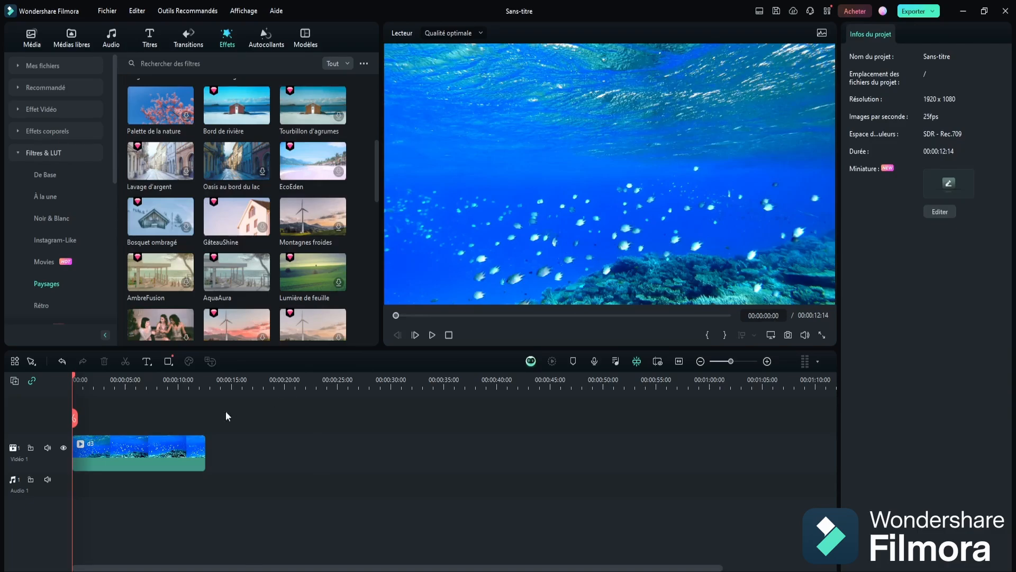
Step: Expand the d3 clip's LUT settings, compare the available presets and apply the Film sombre LUT
left_click(175, 454)
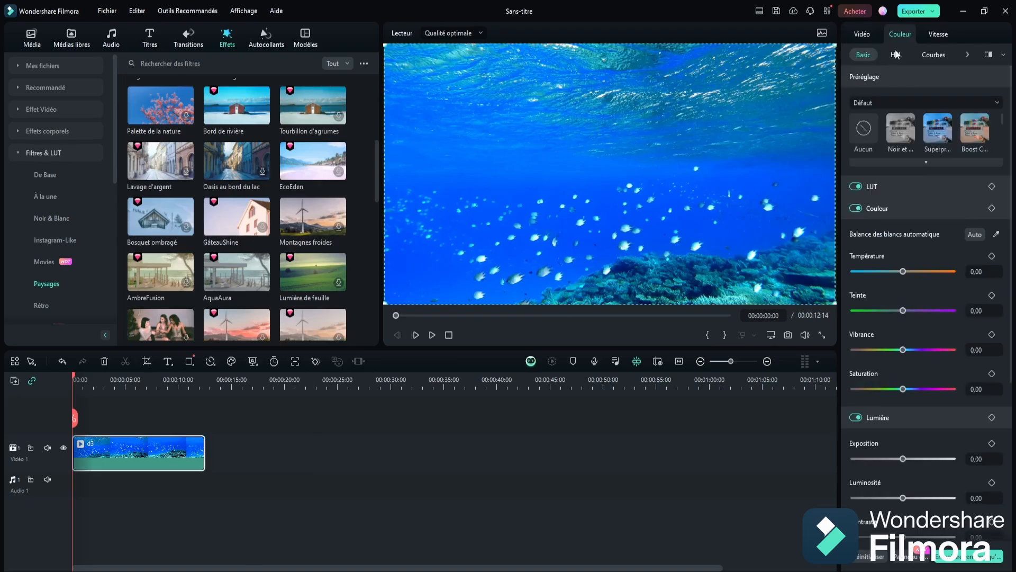
left_click(877, 183)
left_click(880, 184)
left_click(880, 185)
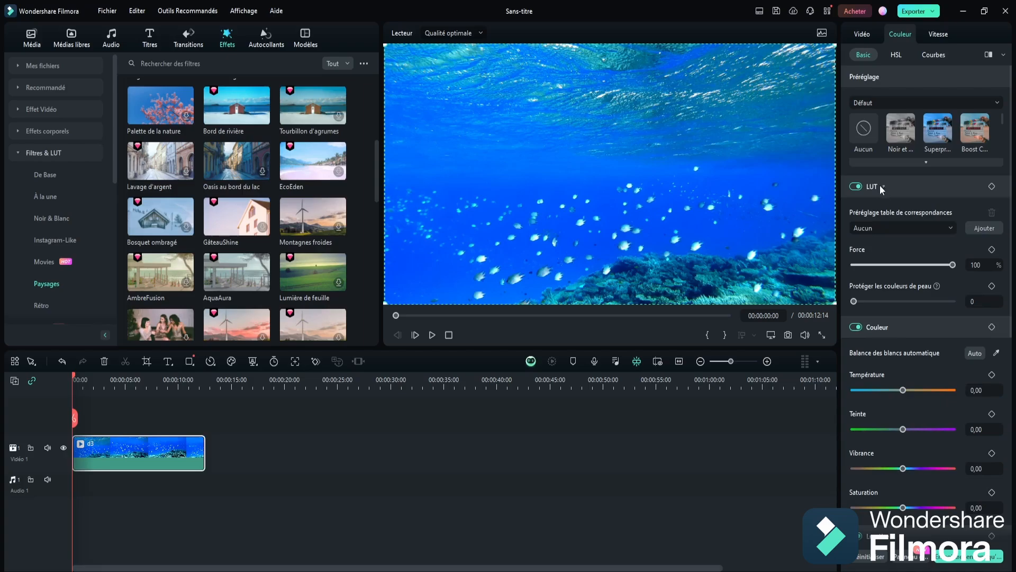
left_click(926, 225)
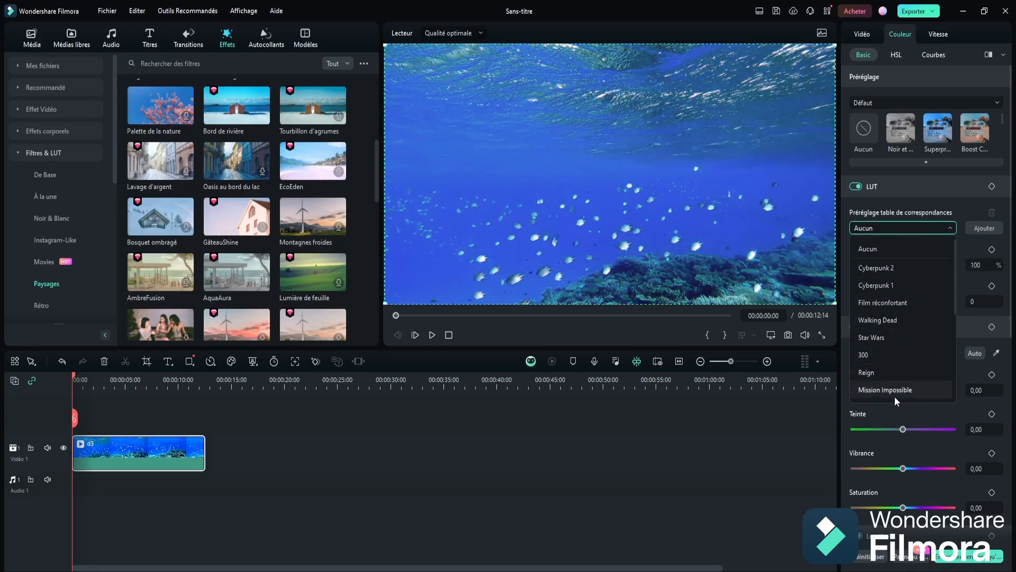
scroll(906, 335, "down", 5)
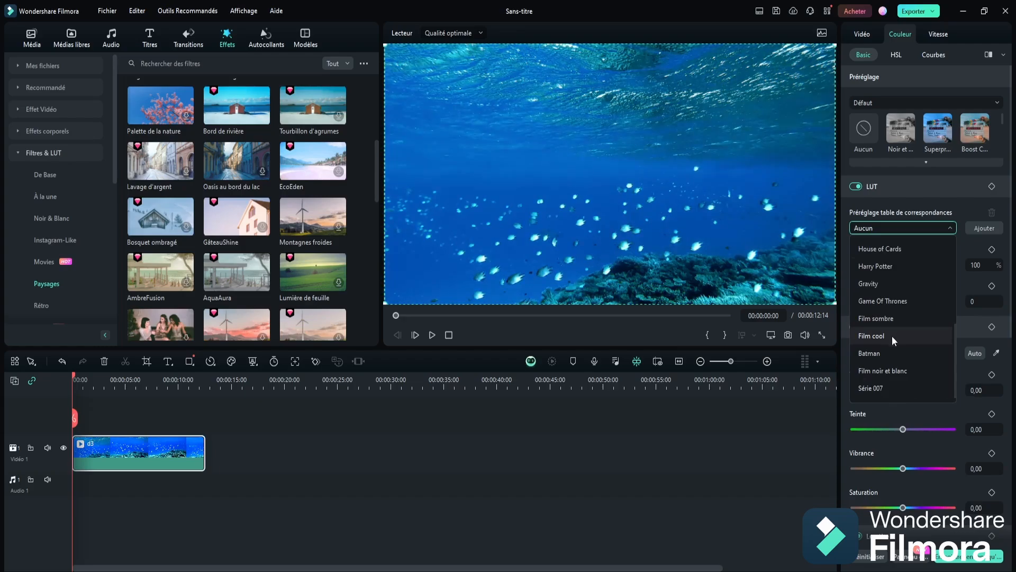
scroll(900, 366, "up", 5)
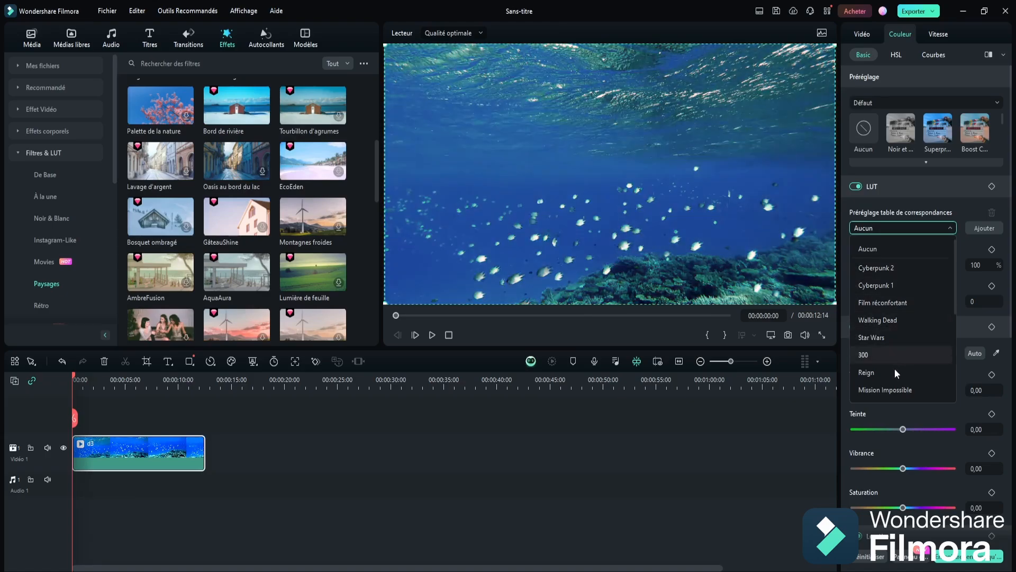
scroll(895, 372, "down", 5)
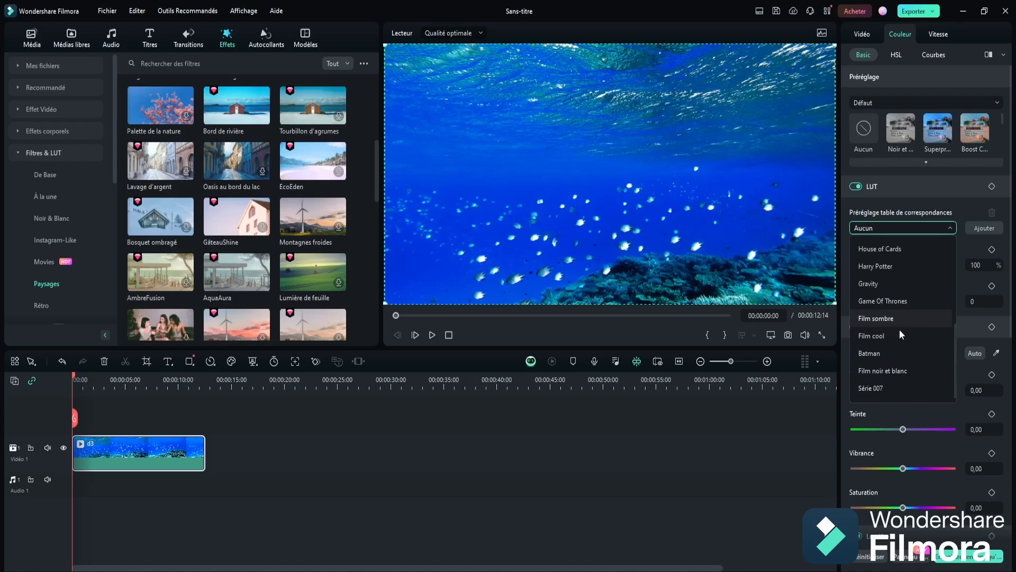
left_click(903, 320)
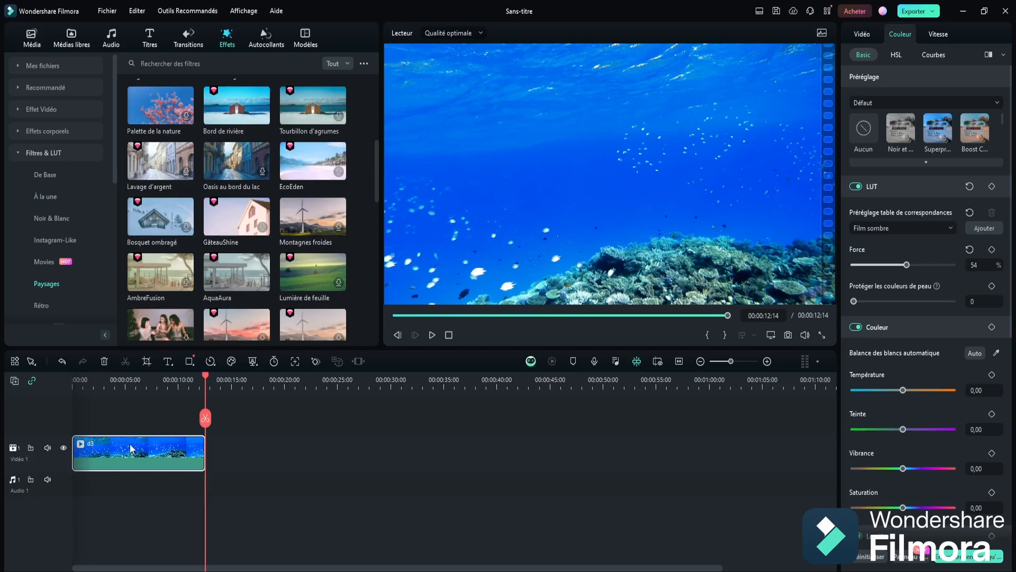
Step: Replace the d3 clip on the Vidéo 1 track with the f2 clip and play it
key("Delete")
left_click(31, 37)
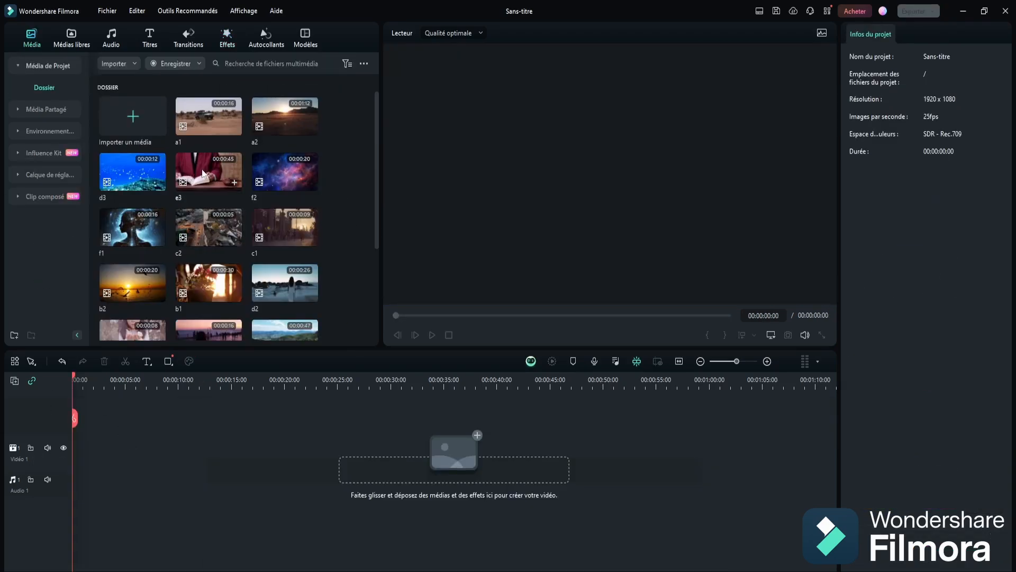
left_click_drag(295, 182, 87, 470)
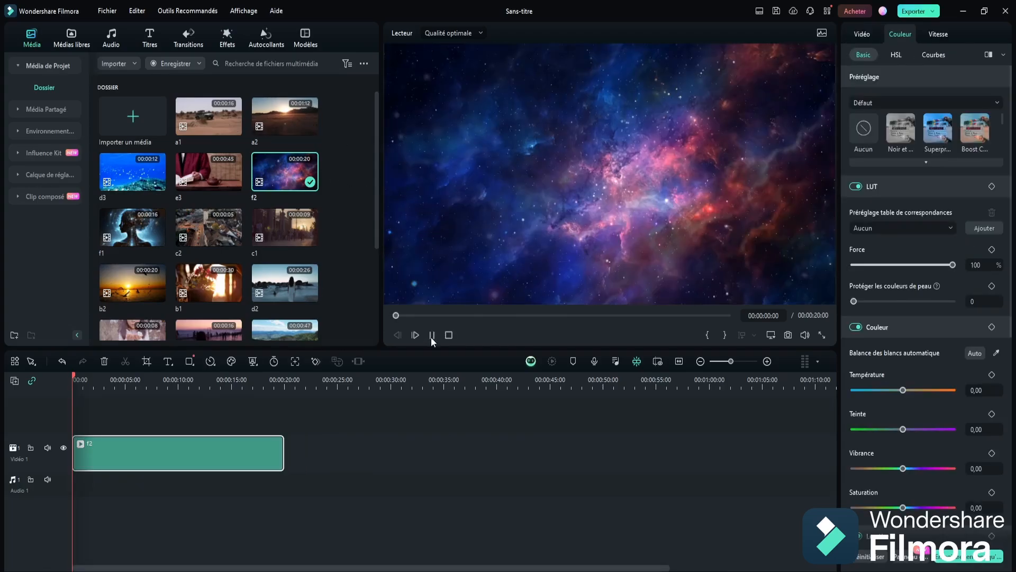
left_click(432, 335)
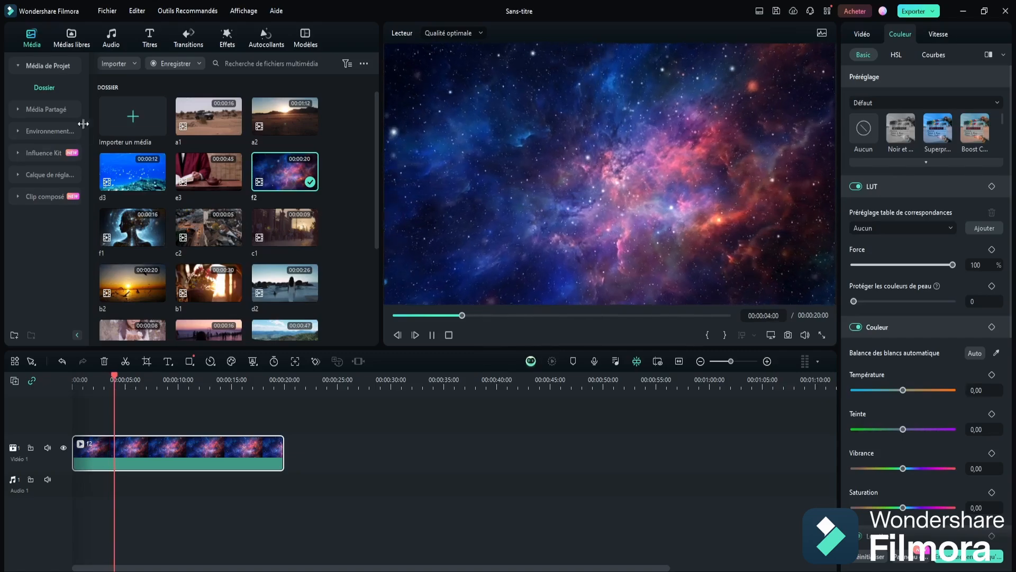
Step: Preview the UrbanShine and Médiéval filters from the Cinématographique category on the f2 clip
left_click(226, 38)
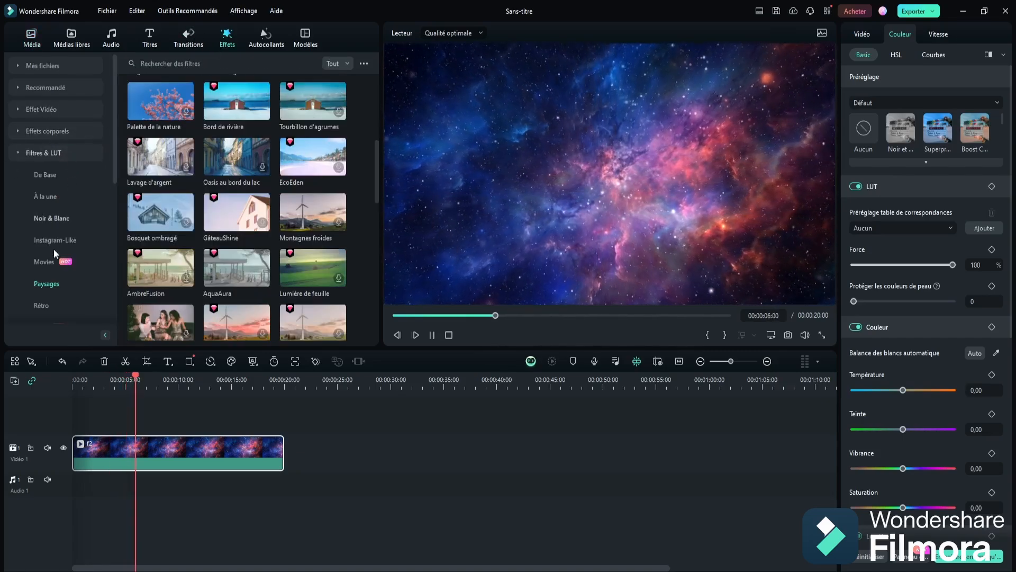
scroll(53, 260, "down", 5)
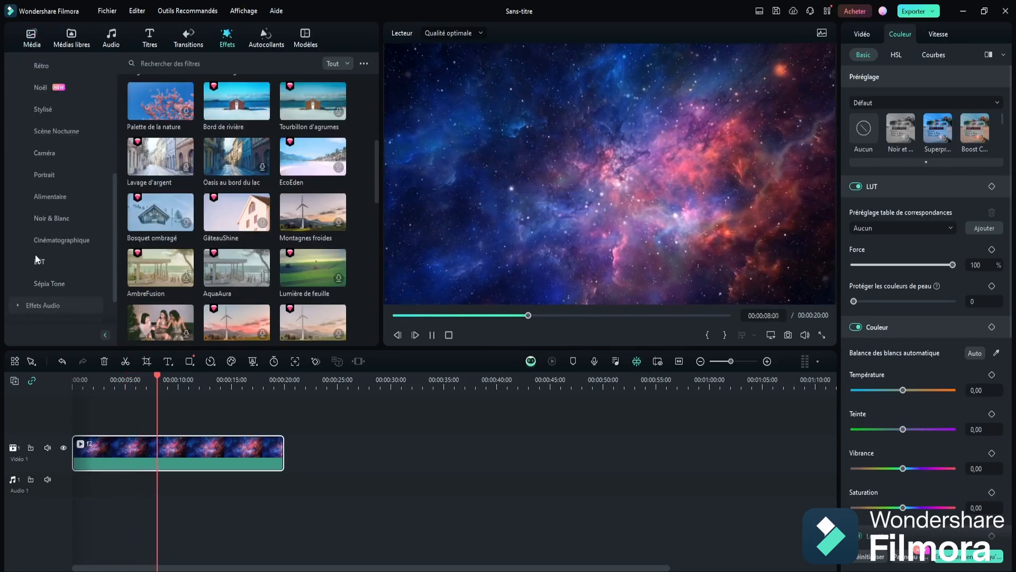
left_click(41, 260)
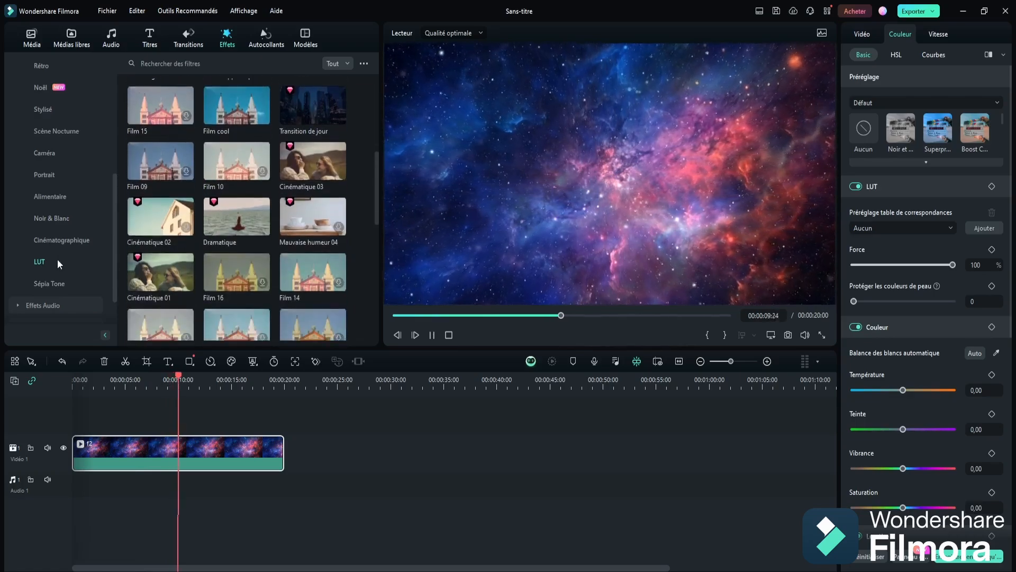
left_click(50, 242)
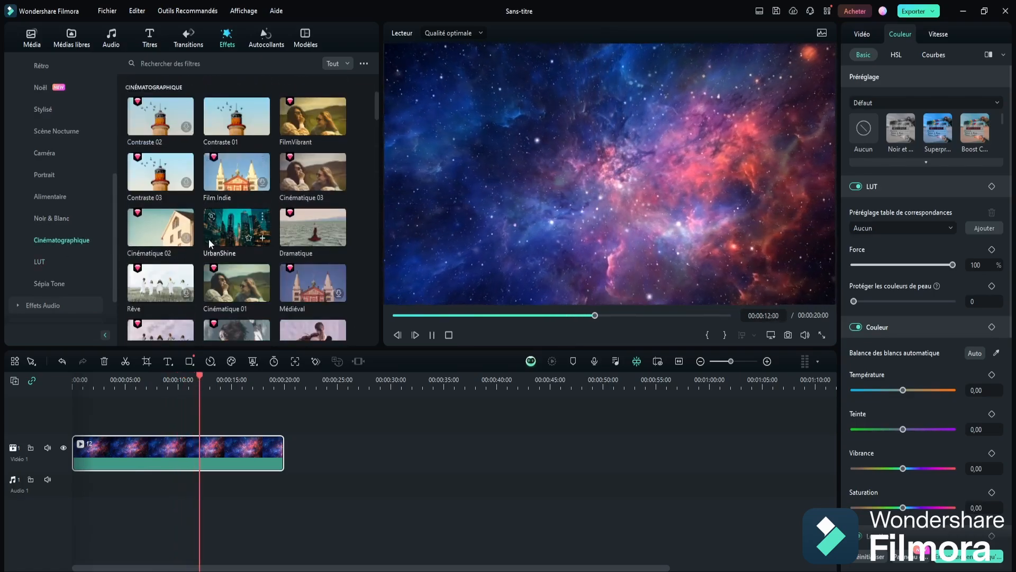
left_click(226, 235)
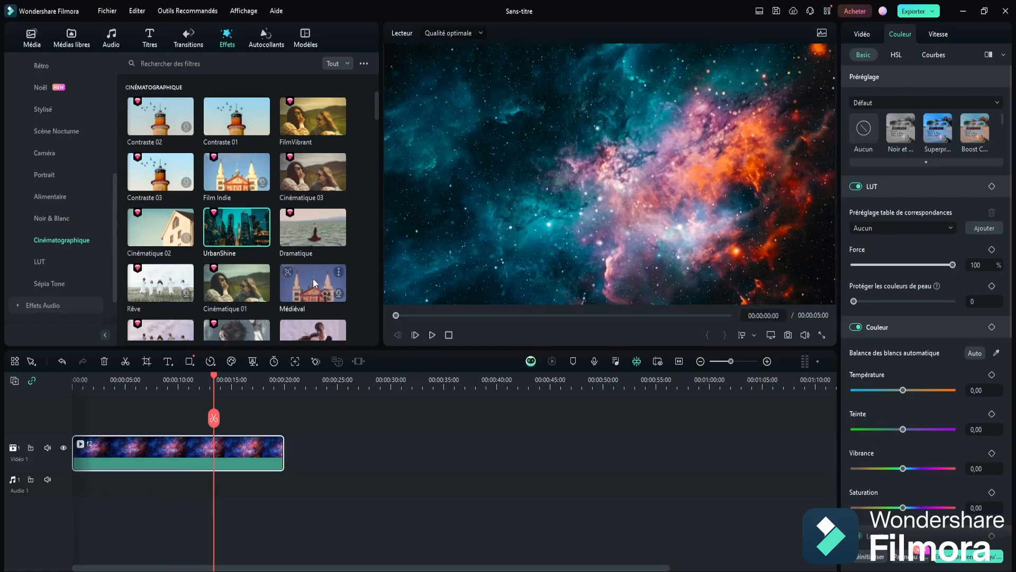
left_click(308, 295)
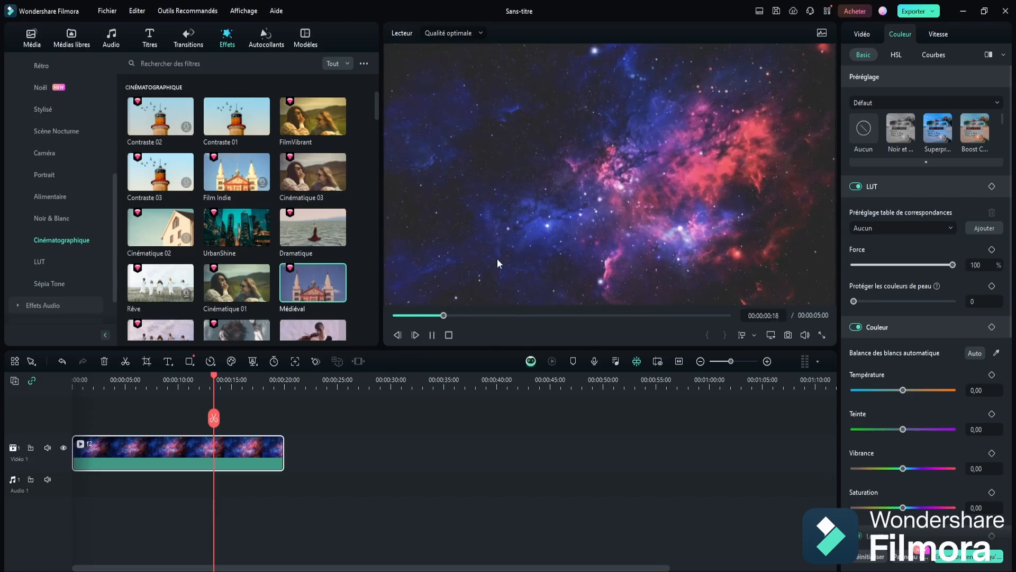
Step: Browse further through the Cinématographique filters and preview Cybernuit, Thriller and Bonheur de mariage 02
scroll(322, 219, "down", 5)
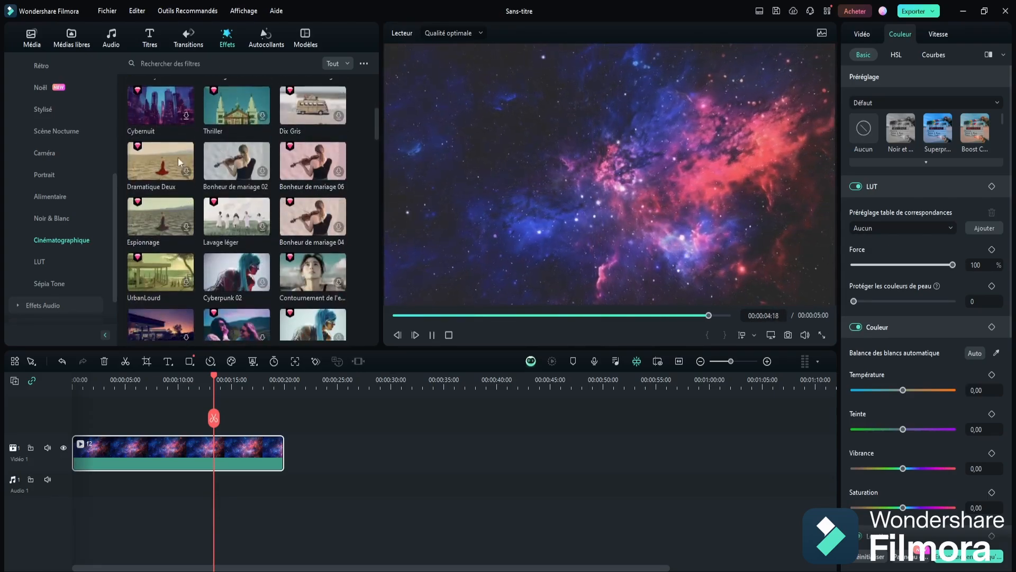
scroll(295, 209, "down", 7)
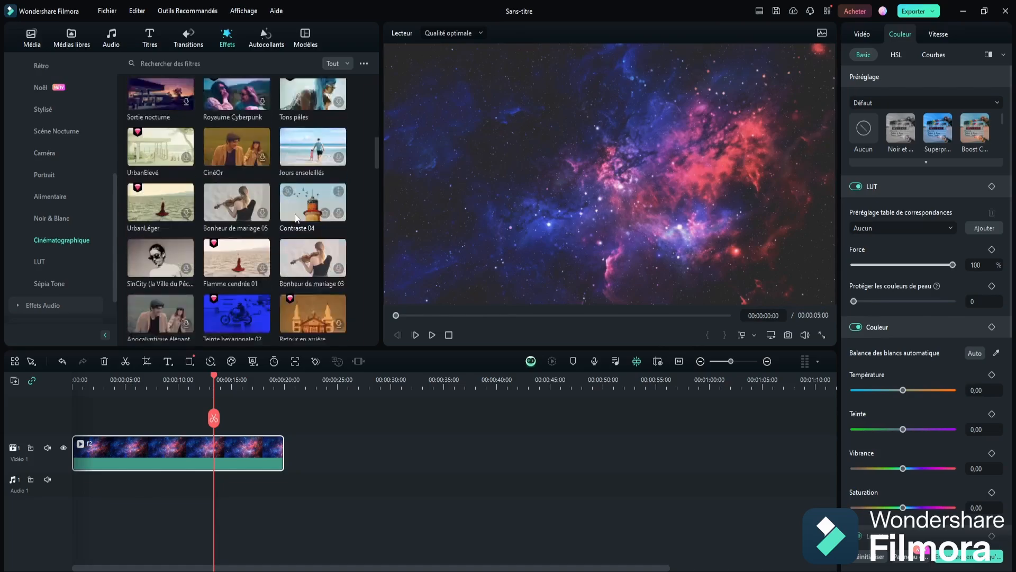
scroll(295, 211, "up", 7)
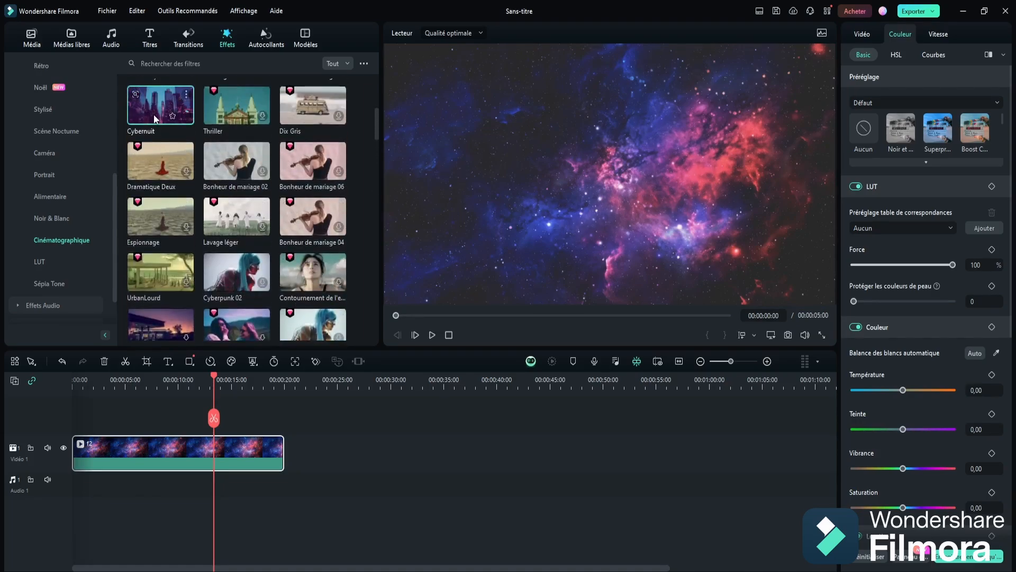
key("space")
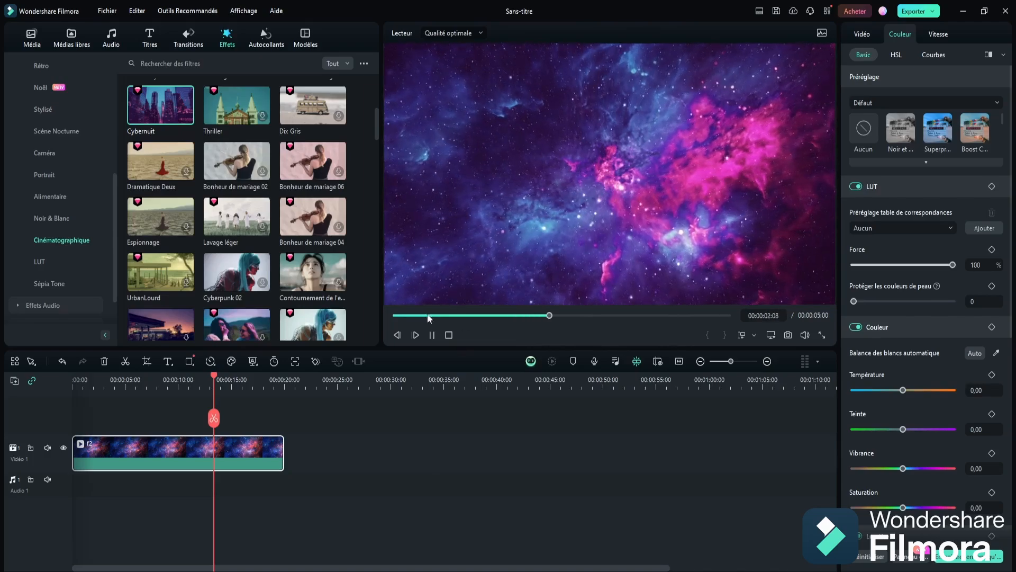
left_click(360, 151)
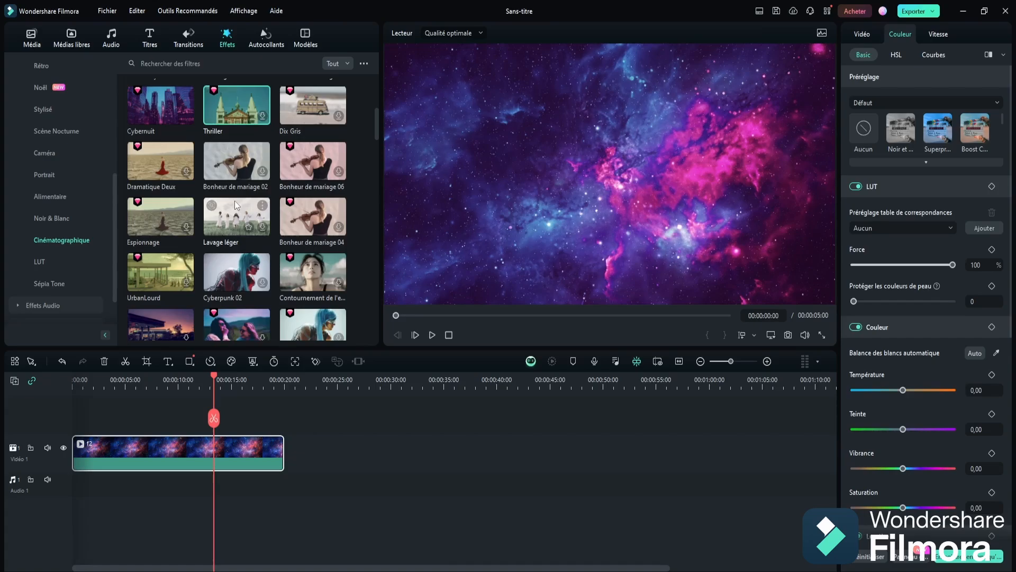
left_click(431, 336)
left_click(248, 166)
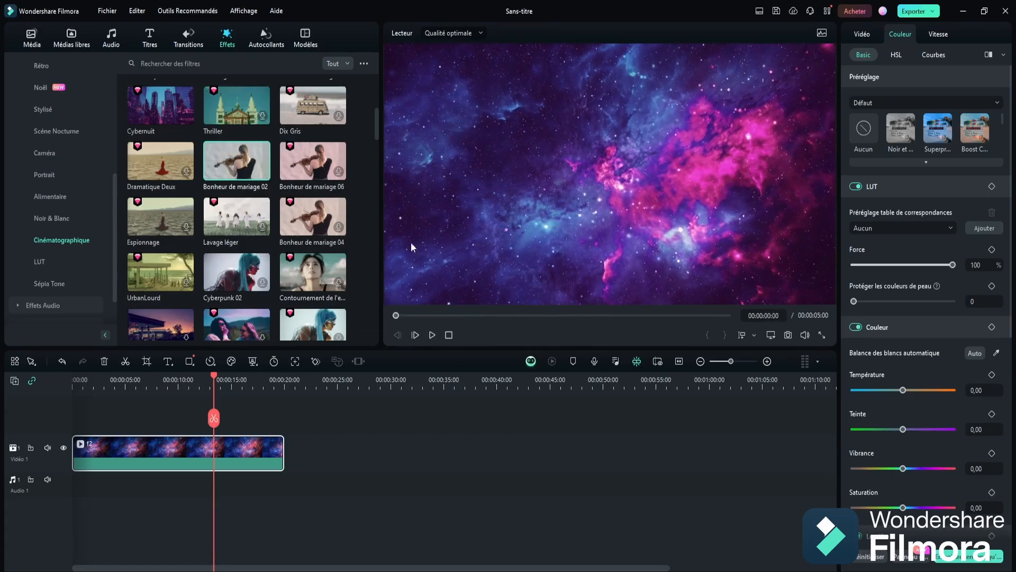
Step: Preview the Teinte hexagonale 02, Spectre violet and Étincelle au coucher filters, and browse the rest of the Cinématographique category
scroll(300, 217, "down", 5)
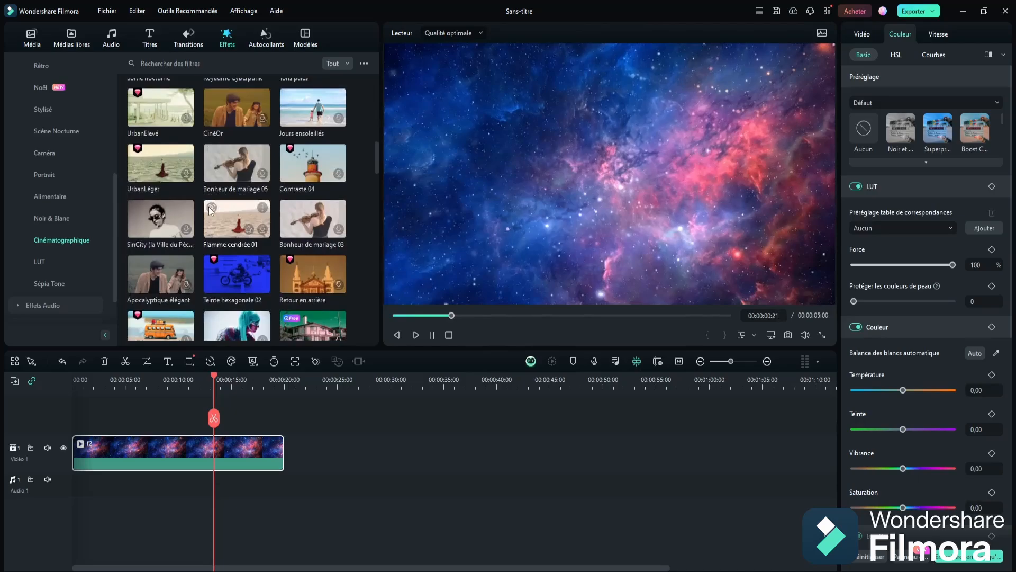
left_click(235, 274)
scroll(310, 185, "down", 6)
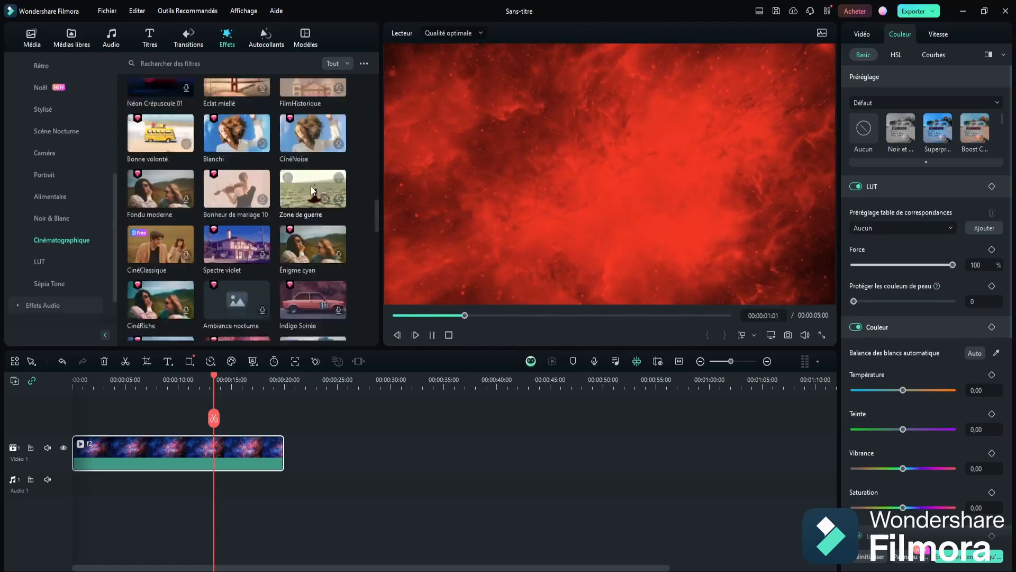
left_click(245, 147)
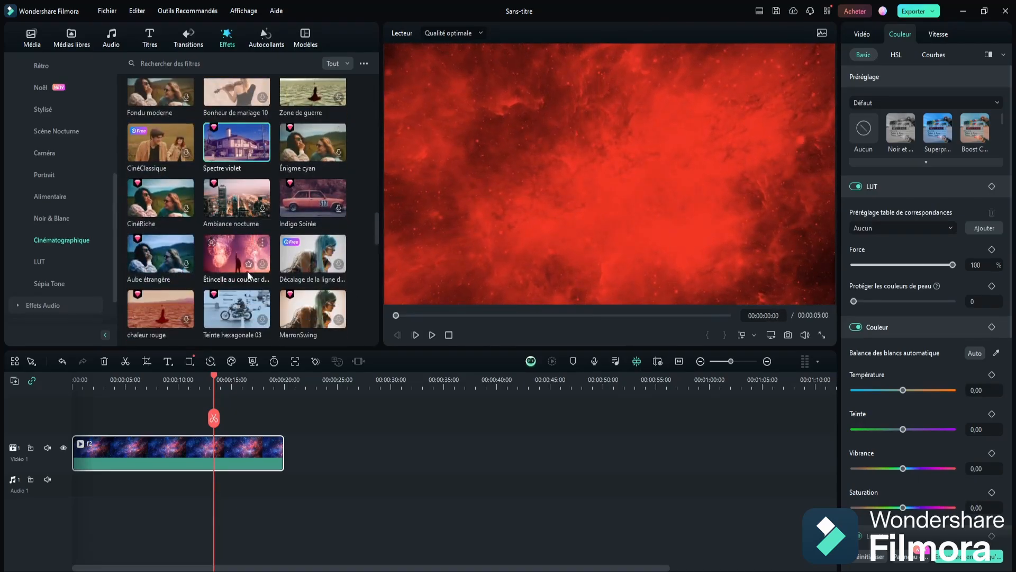
left_click(234, 255)
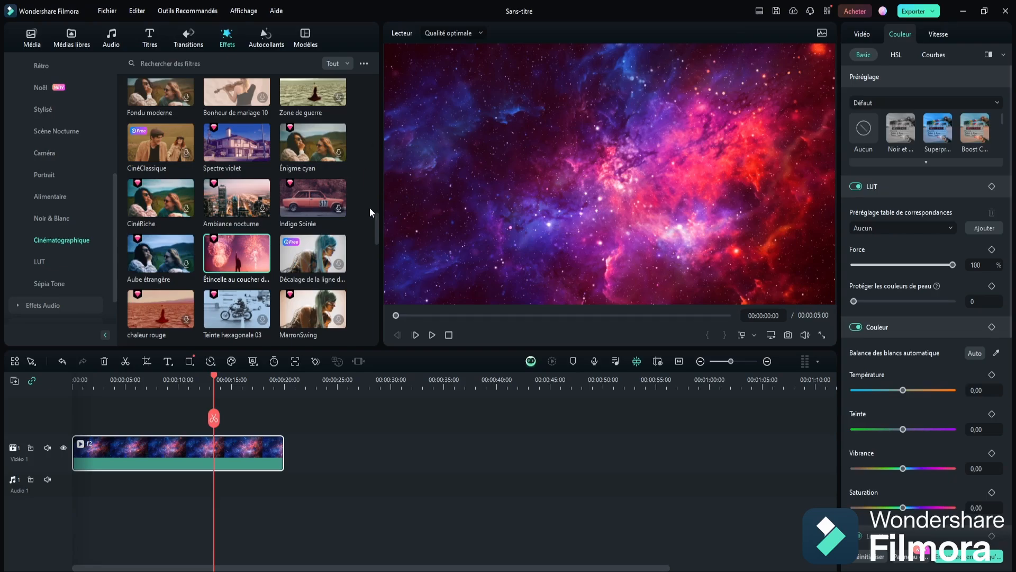
scroll(370, 207, "down", 10)
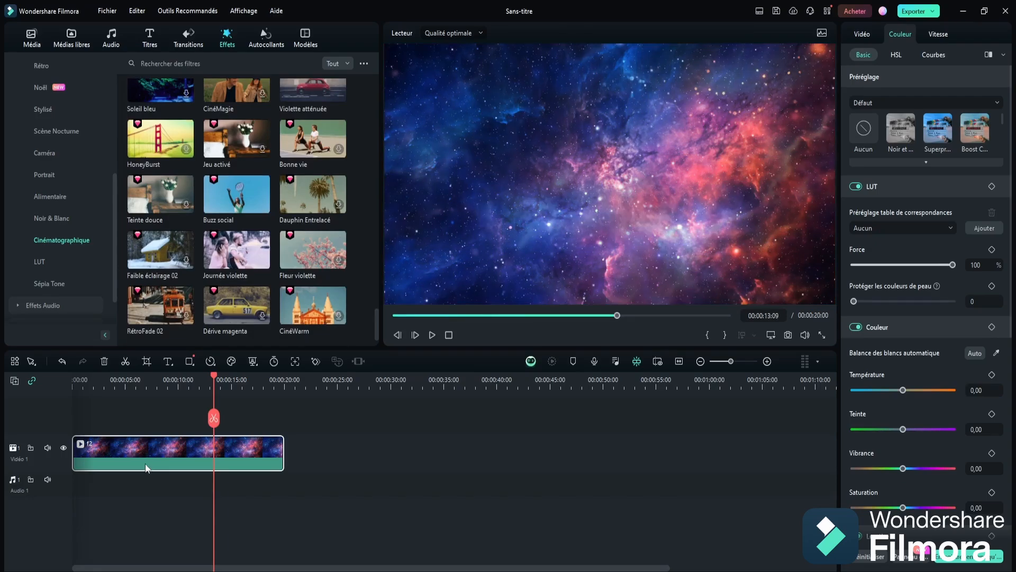
Step: Replace the f2 clip on the Vidéo 1 track with the b2 sunset clip
key("Delete")
left_click(19, 44)
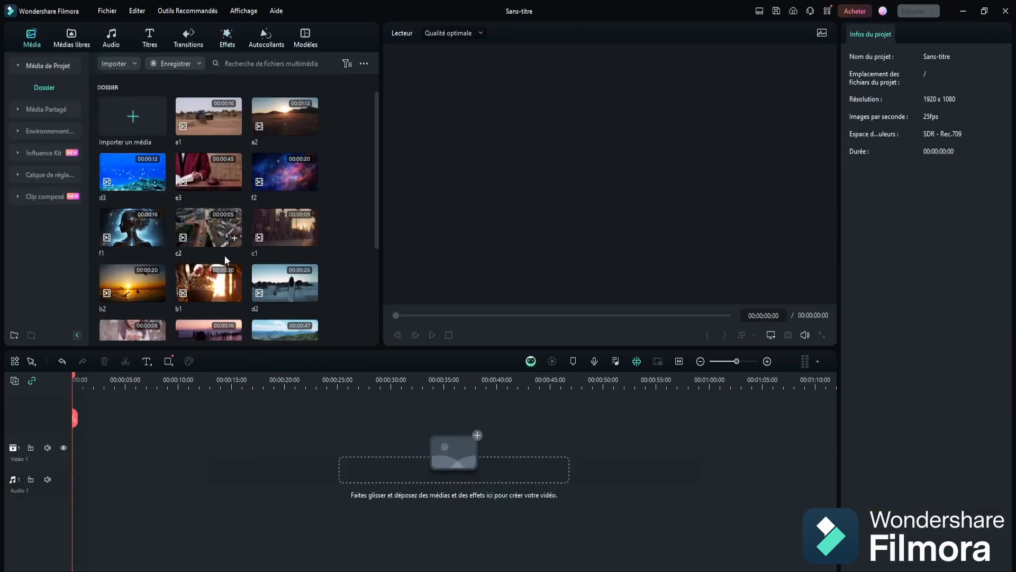
scroll(225, 255, "down", 3)
left_click_drag(134, 147, 87, 454)
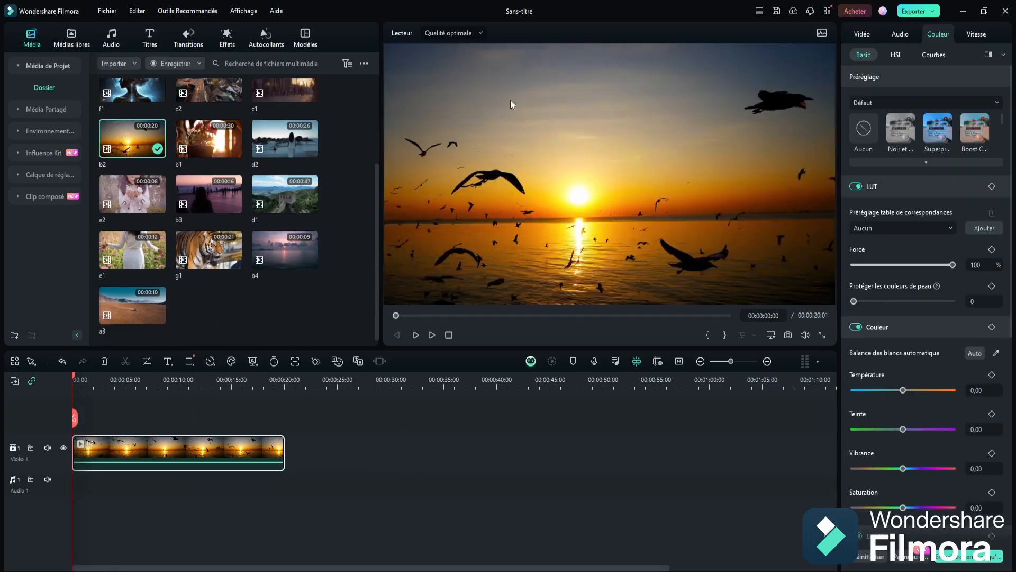
Step: Preview the Or noir and Gris Orange filters from the Scène Nocturne category on the b2 clip
left_click(229, 38)
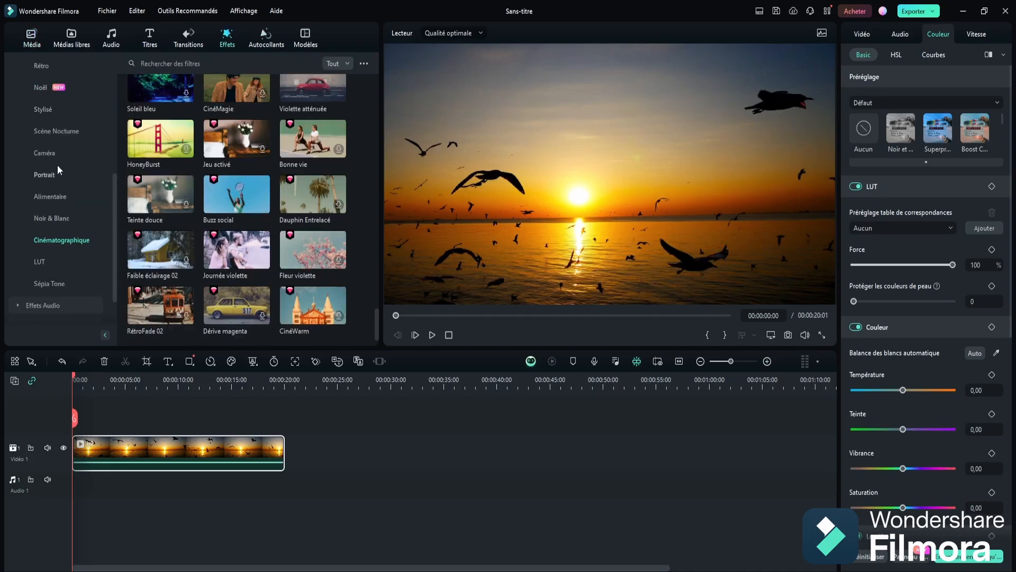
scroll(68, 183, "up", 5)
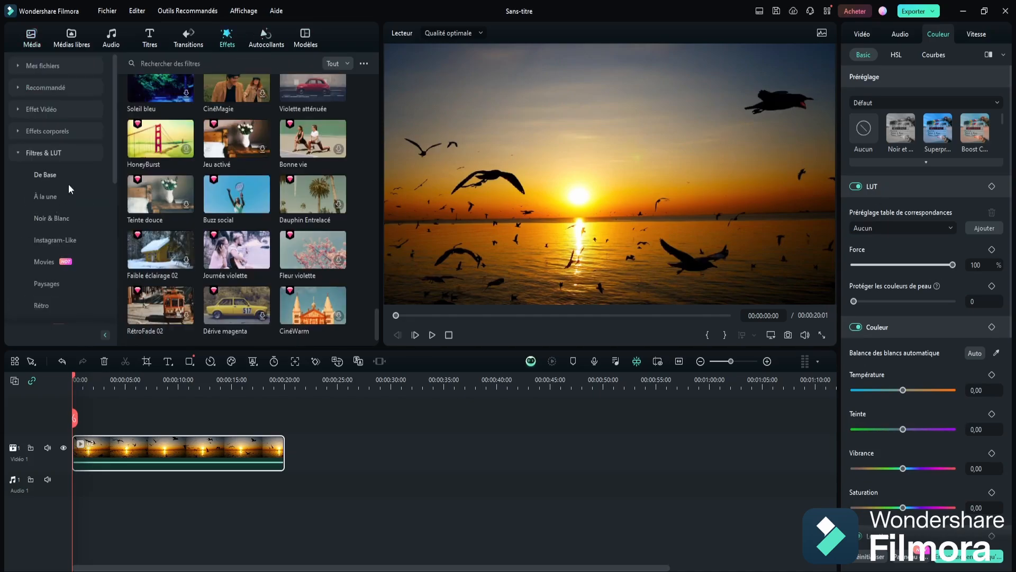
scroll(68, 183, "down", 5)
scroll(68, 183, "up", 5)
scroll(71, 163, "down", 5)
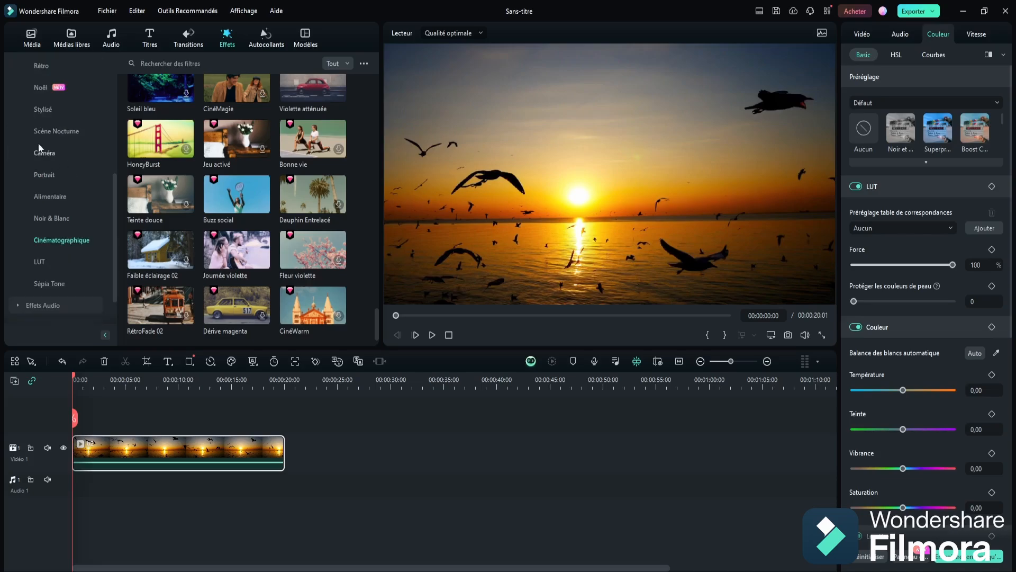
left_click(69, 131)
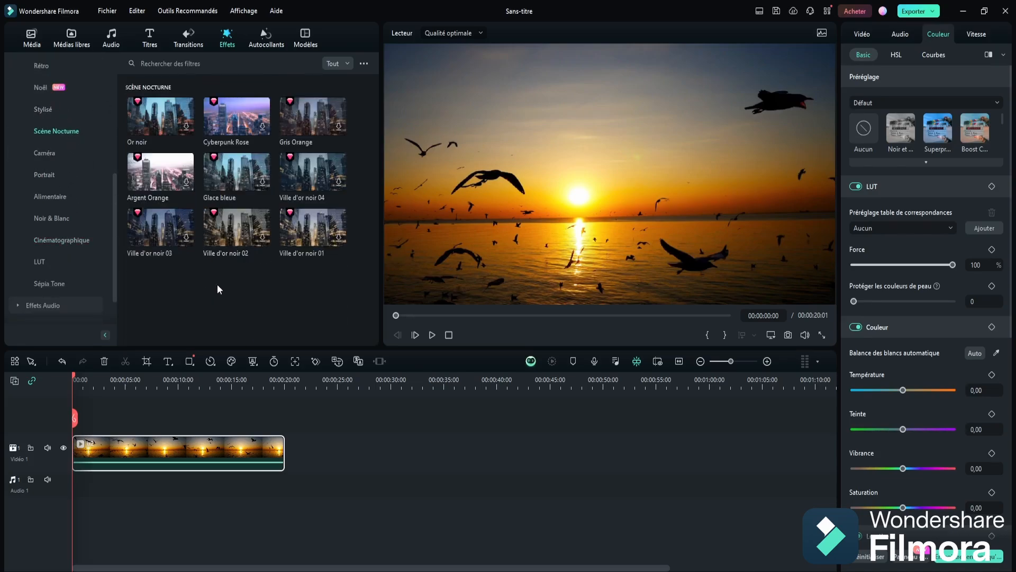
left_click(155, 118)
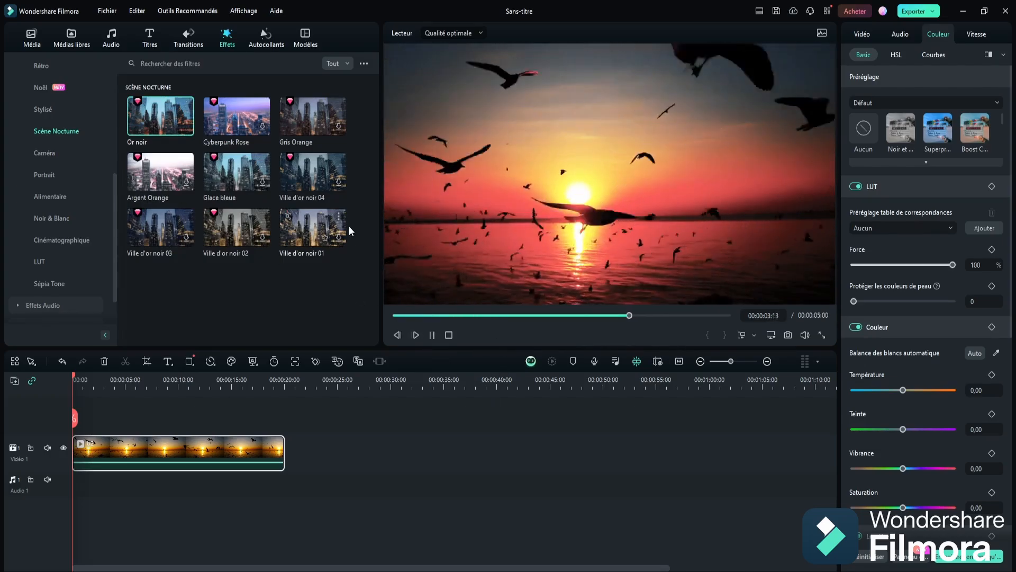
left_click(316, 112)
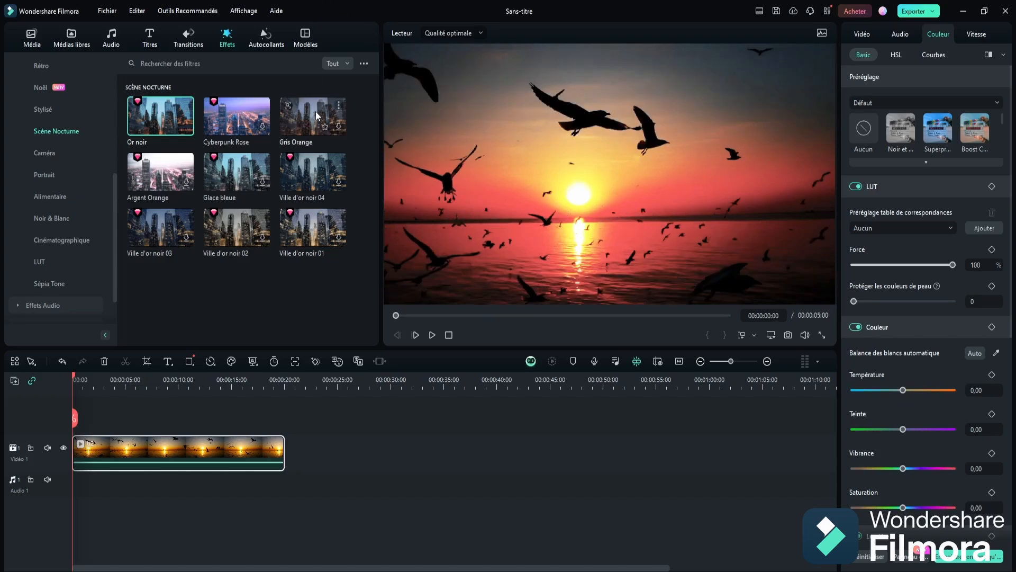
left_click(432, 338)
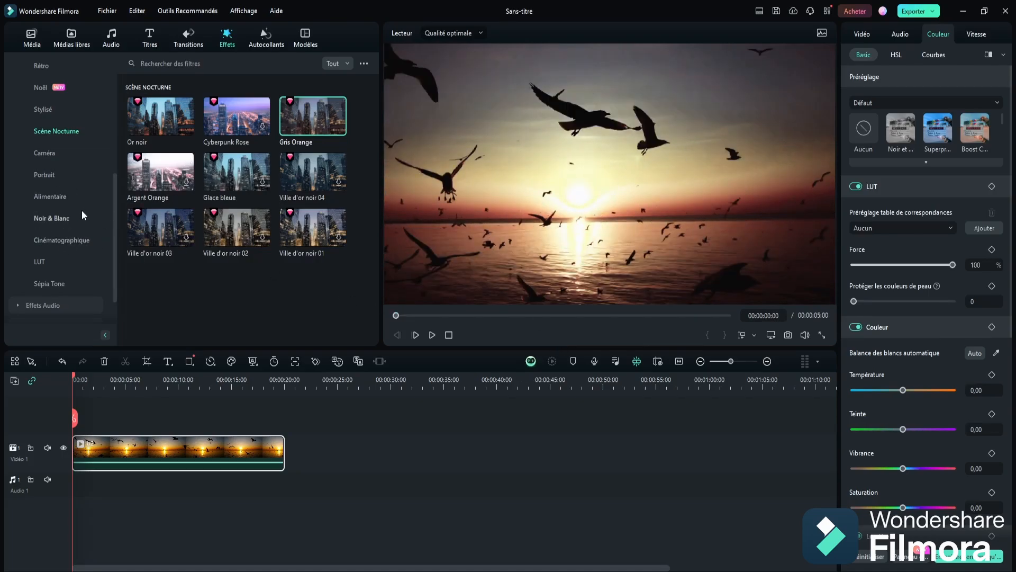
Step: Preview the VinWisp, Essence de la Terre and LUT d'été filters from the Paysages category and browse the other filters there
scroll(52, 148, "up", 5)
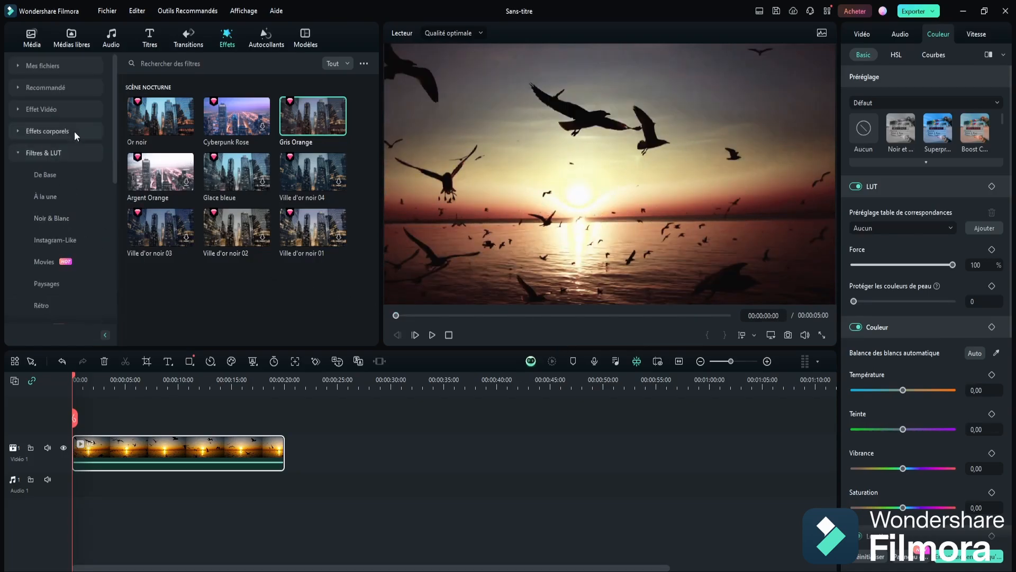
left_click(59, 281)
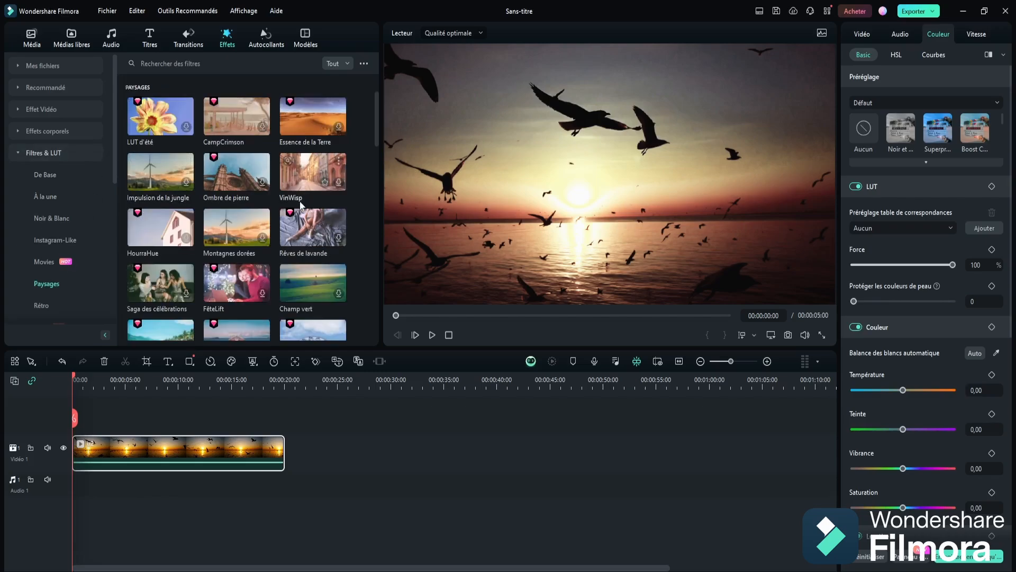
scroll(215, 173, "down", 3)
scroll(211, 196, "up", 3)
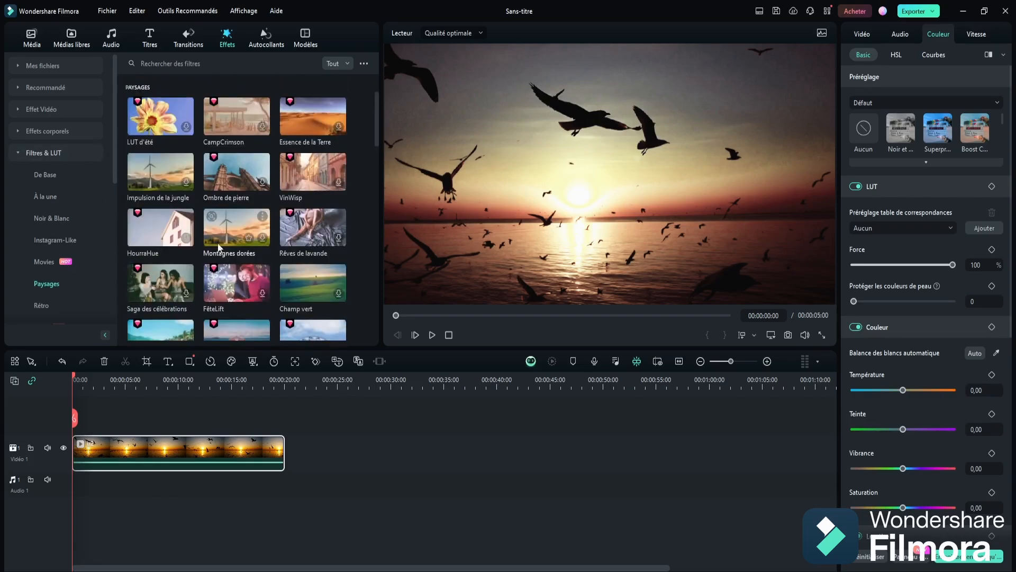
left_click(432, 335)
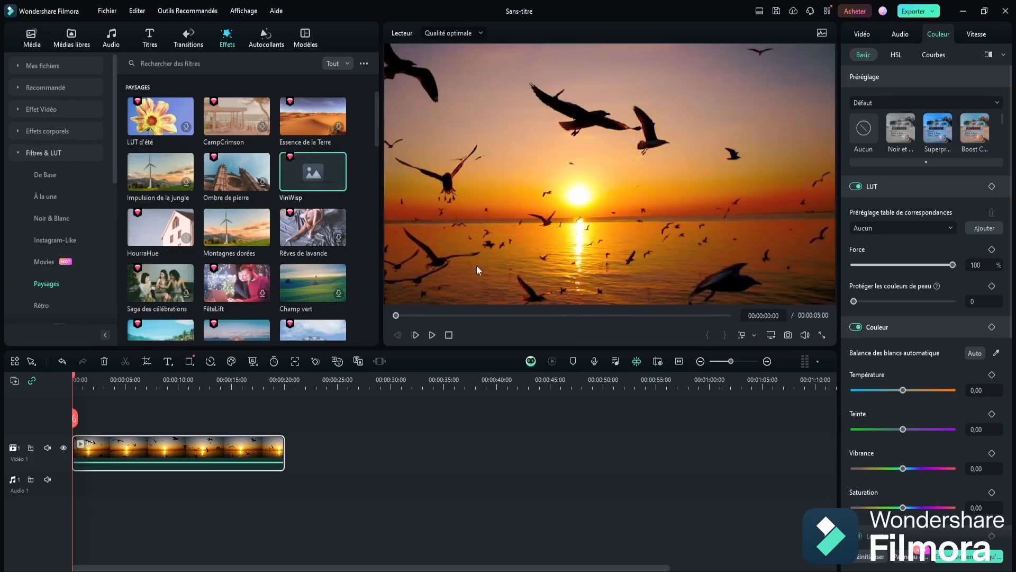
left_click(316, 123)
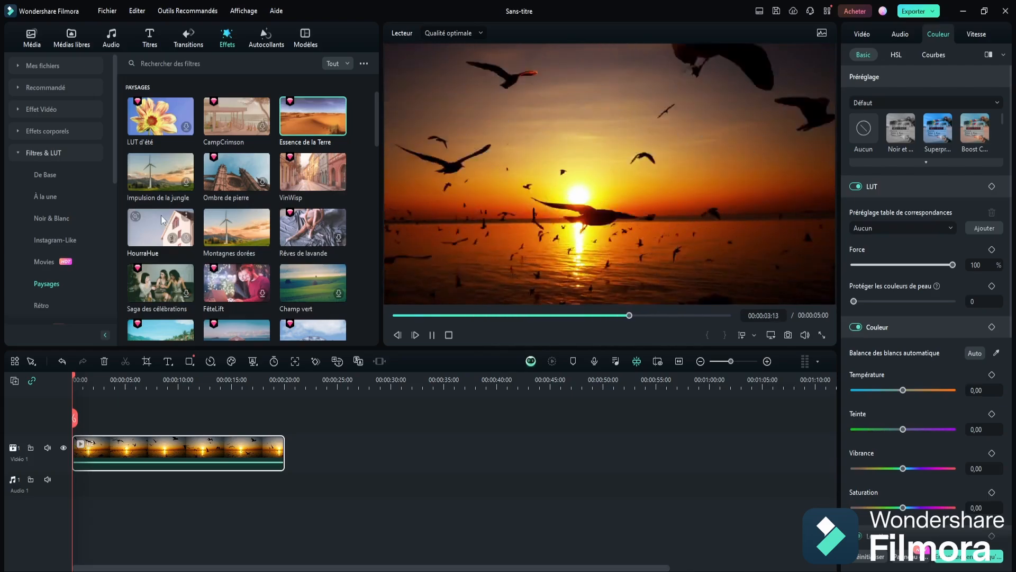
left_click(185, 126)
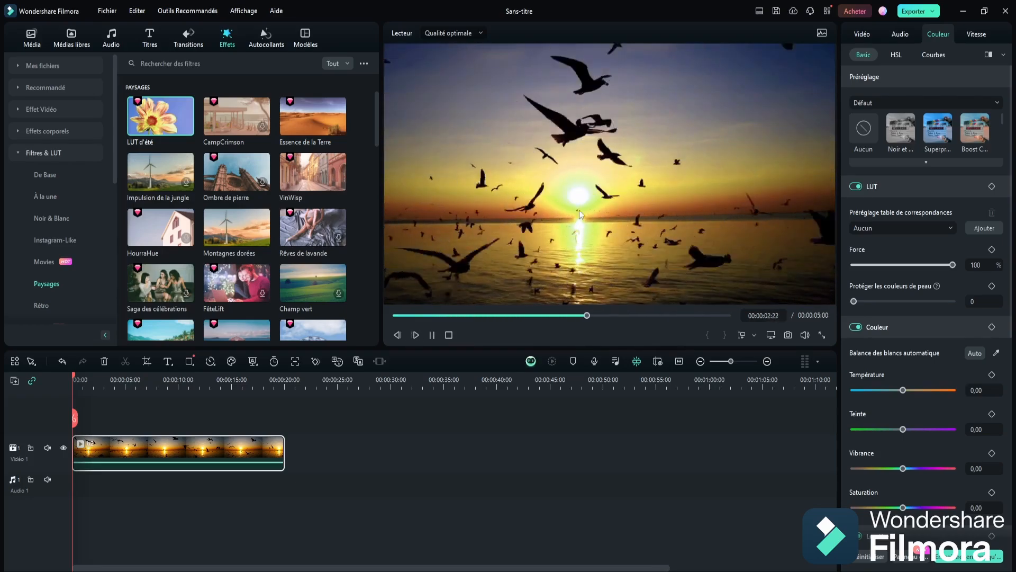
scroll(327, 194, "down", 4)
scroll(291, 228, "down", 5)
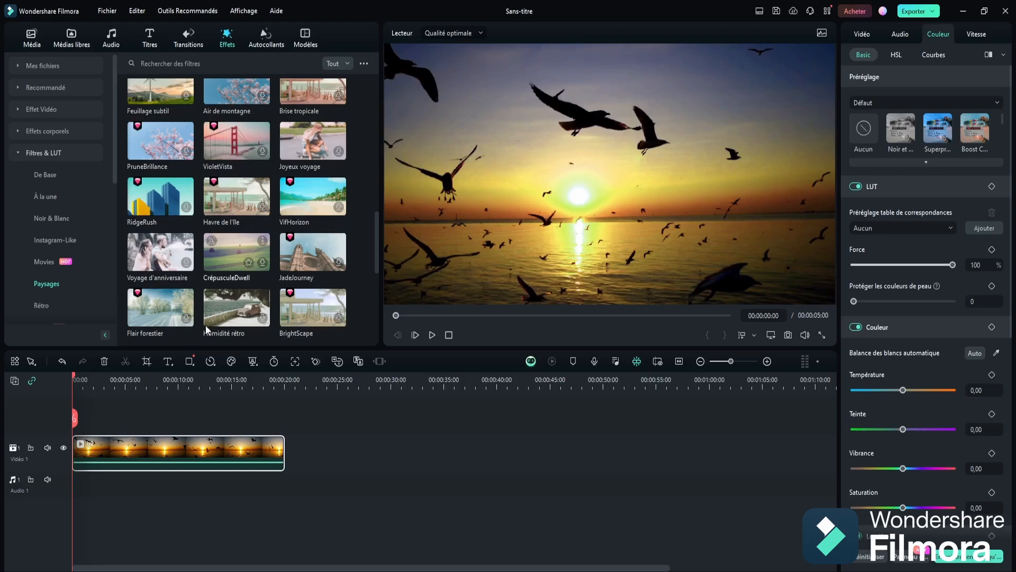
Step: Replace the b2 clip on the Vidéo 1 track with the c1 street clip and play it through
key("Delete")
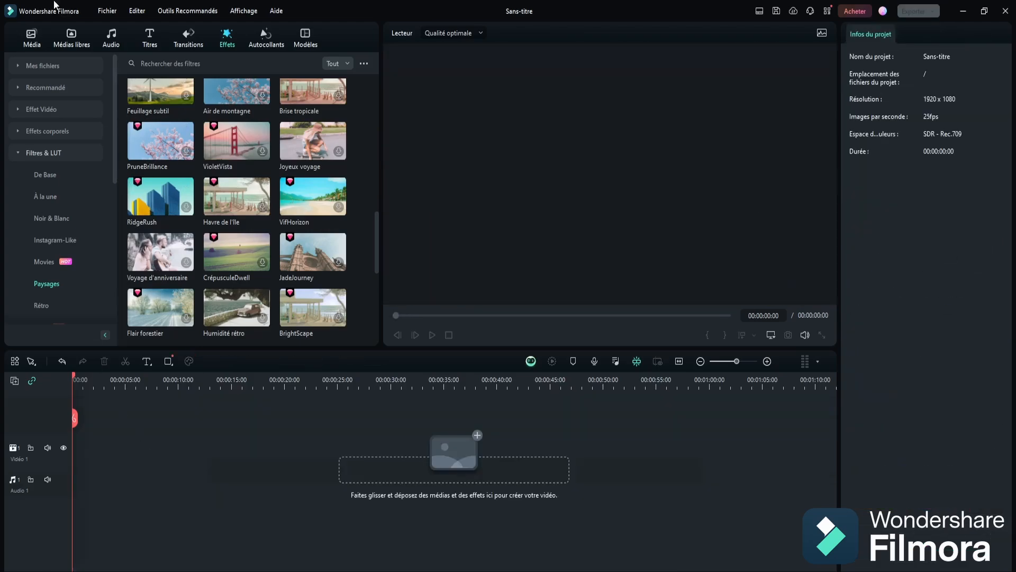
left_click(24, 51)
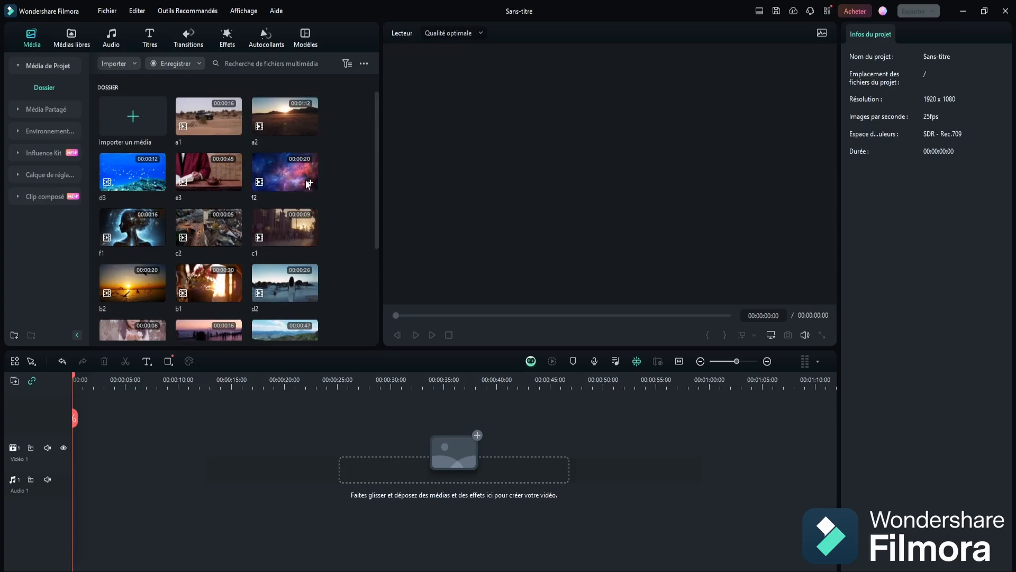
scroll(277, 179, "down", 3)
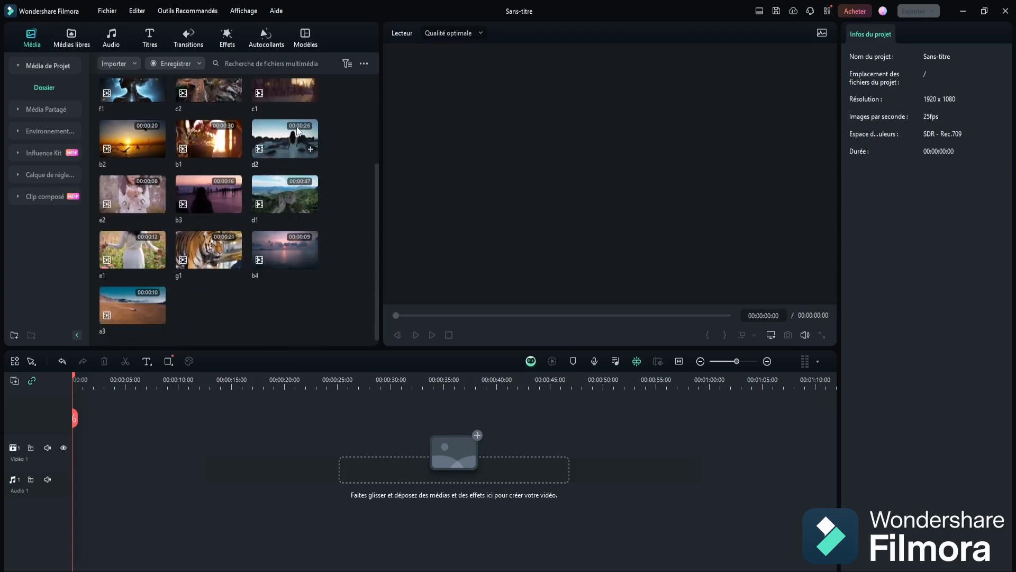
scroll(277, 180, "up", 3)
left_click_drag(280, 222, 85, 473)
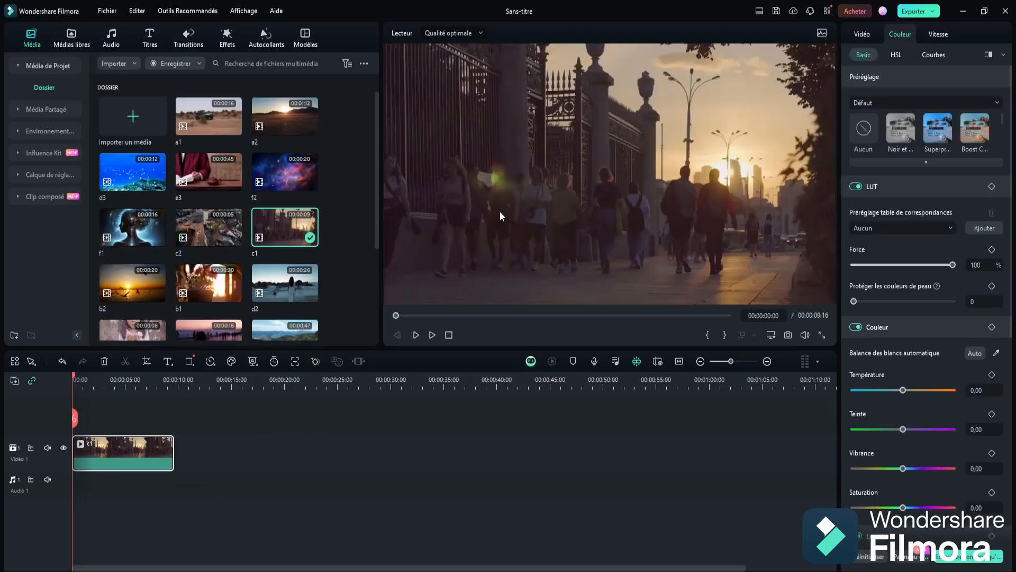
left_click(431, 335)
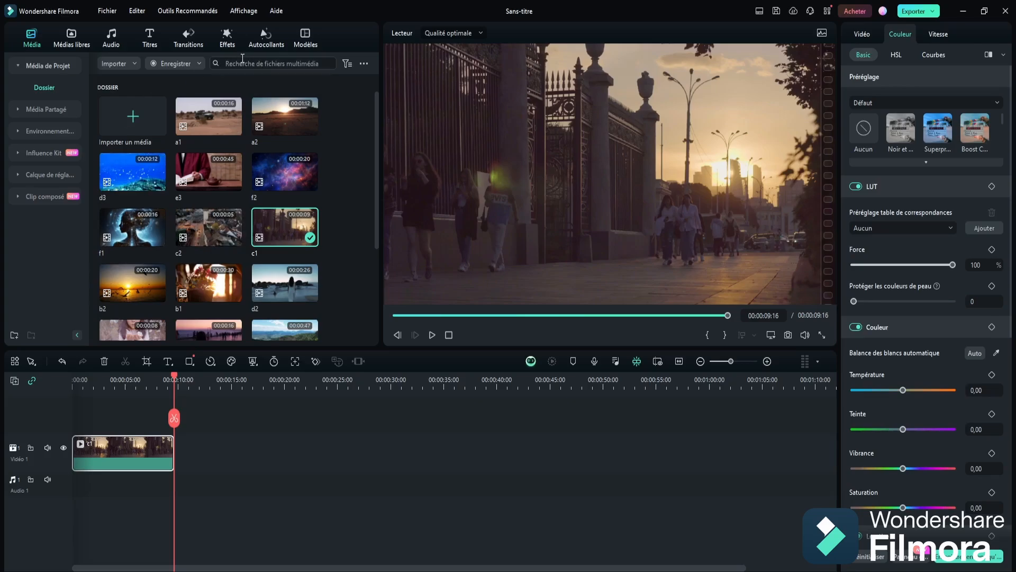
Step: Preview the Ville d'or noir 02 filter from the Scène Nocturne category on the c1 clip
left_click(226, 39)
scroll(60, 205, "down", 5)
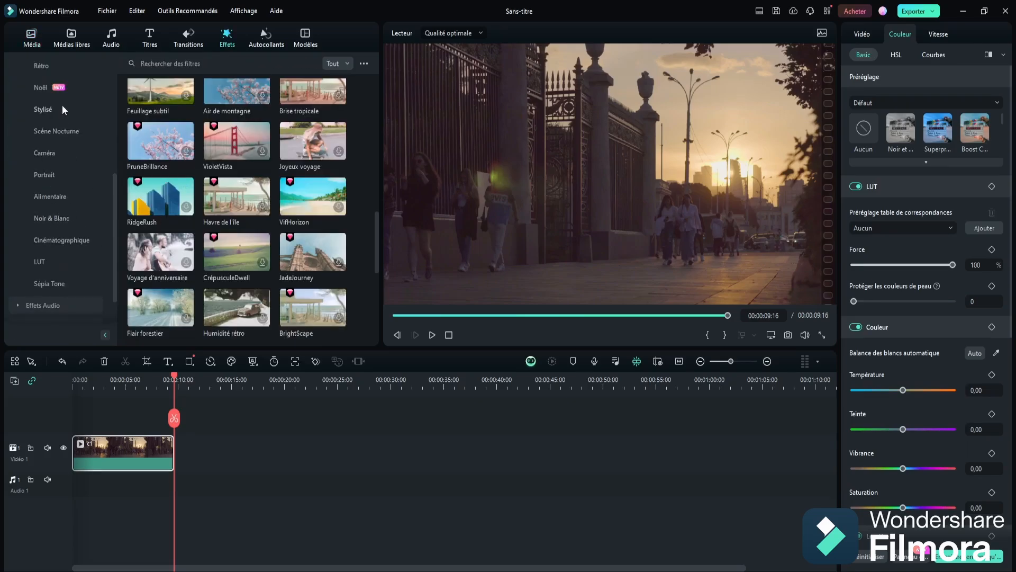
left_click(58, 131)
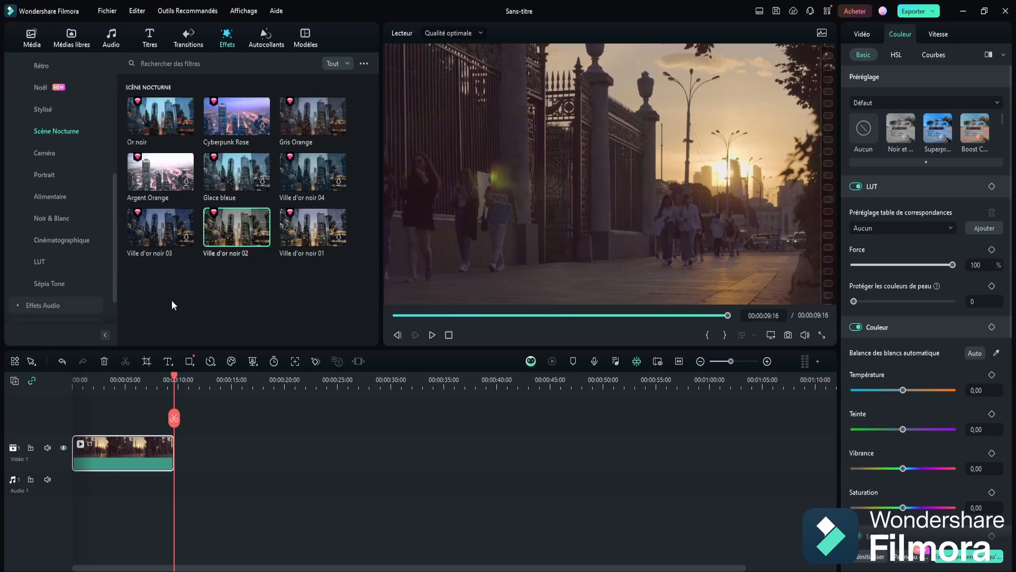
left_click(214, 242)
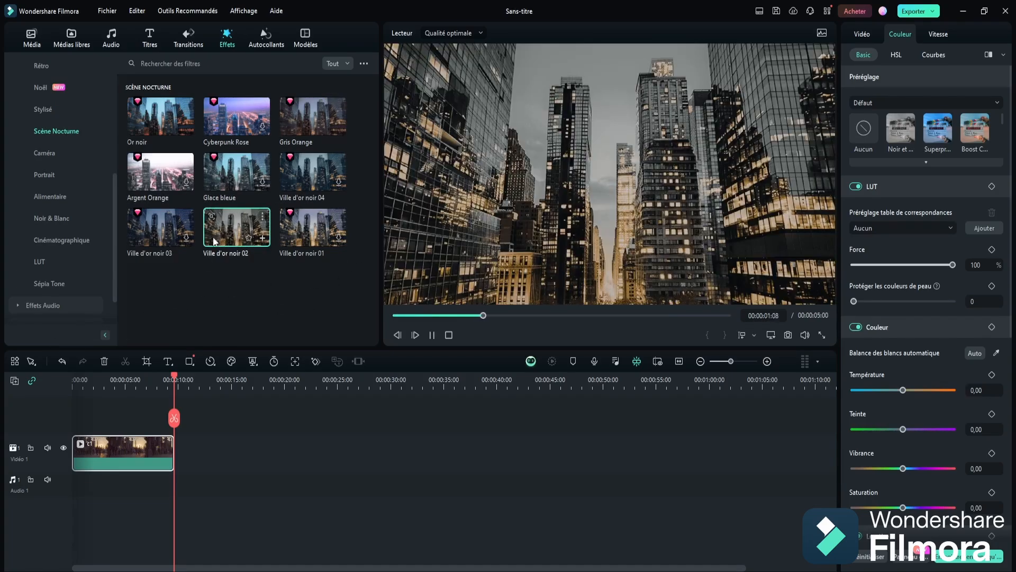
left_click(450, 335)
left_click(432, 335)
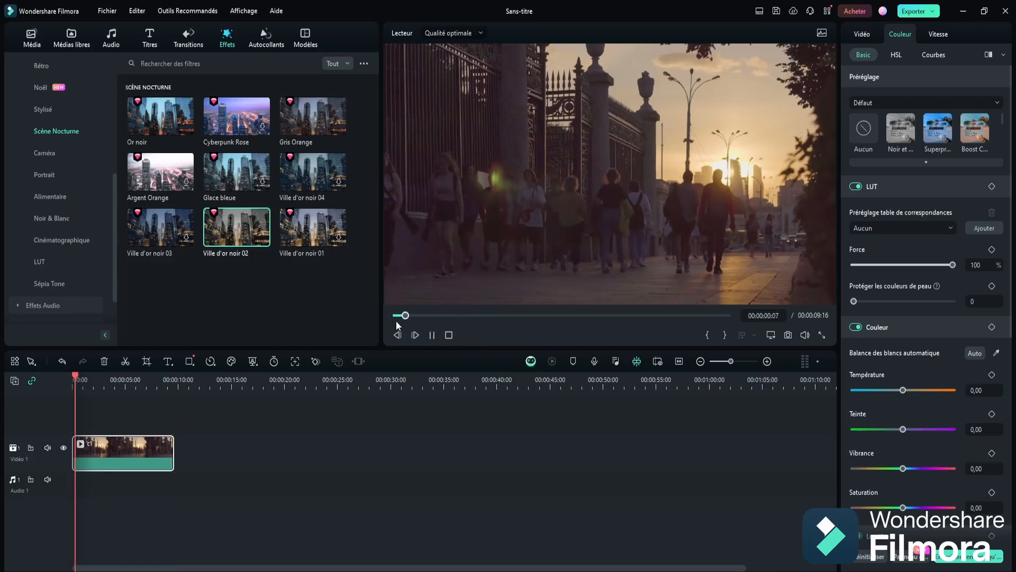
left_click(235, 230)
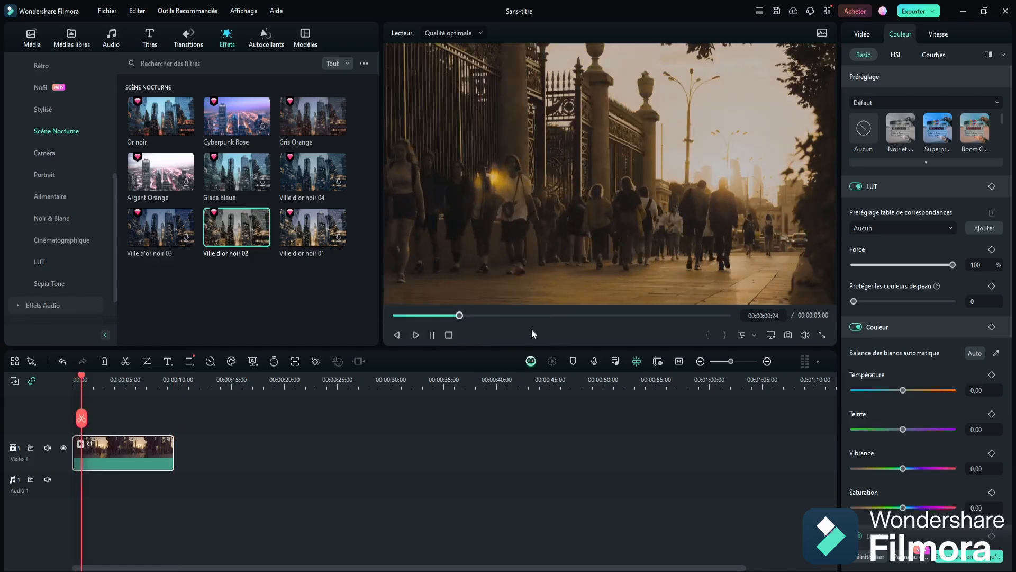
Step: Preview the Ville d'or noir 01, Ville d'or noir 03, Cyberpunk Rose, Or noir and Gris Orange filters on the c1 clip
left_click(300, 236)
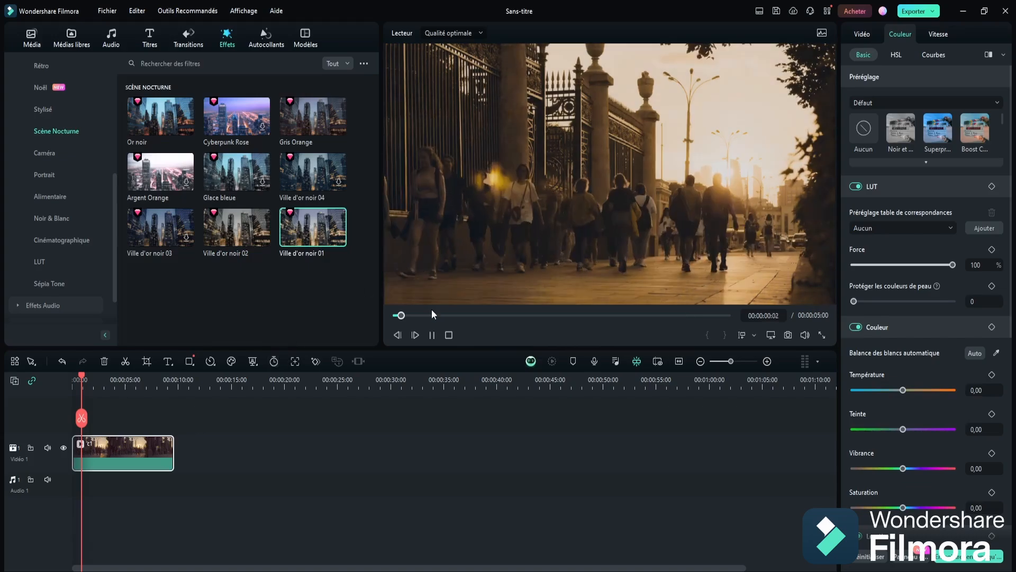
left_click(184, 237)
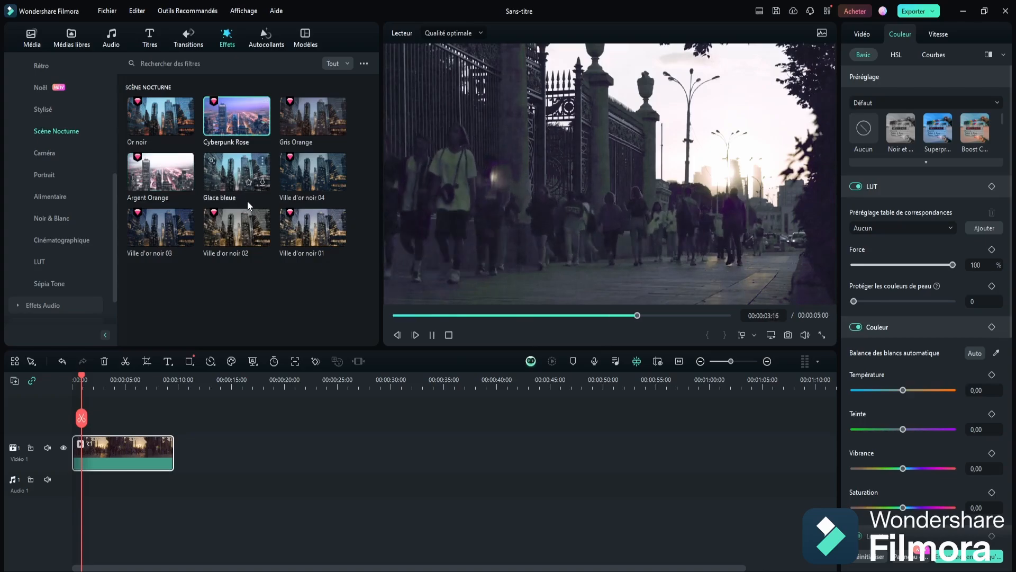
left_click(244, 115)
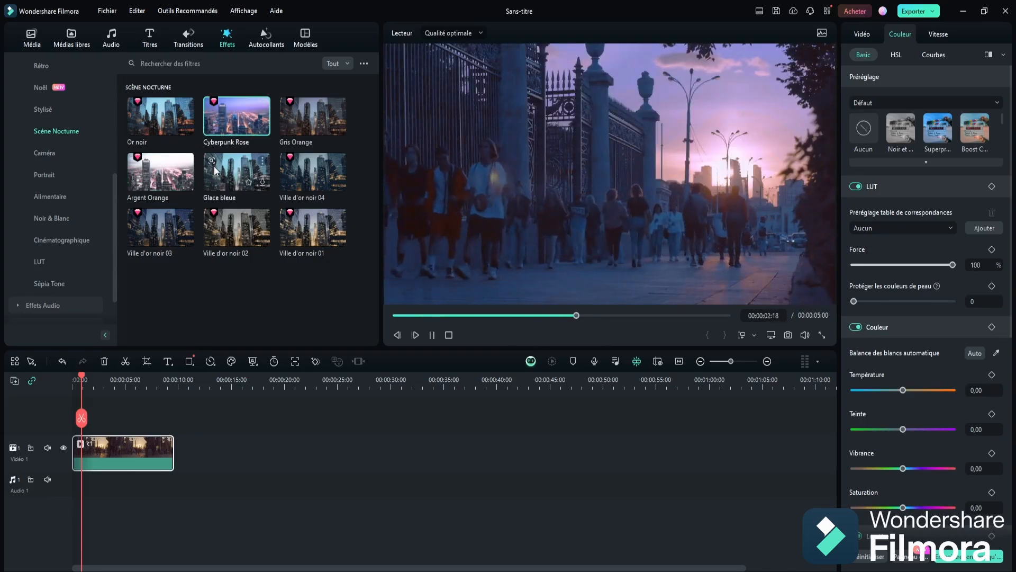
left_click(174, 130)
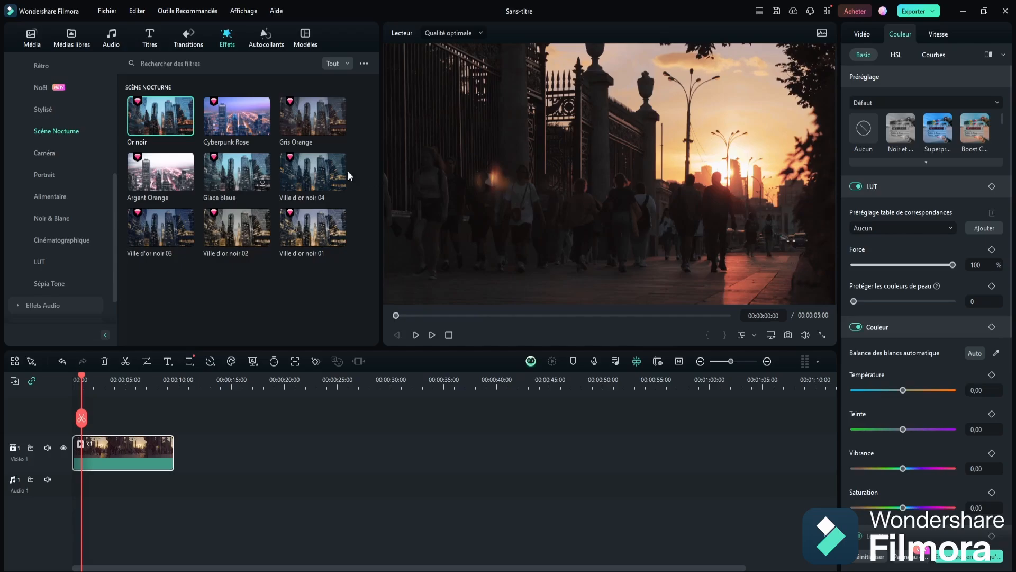
left_click(312, 116)
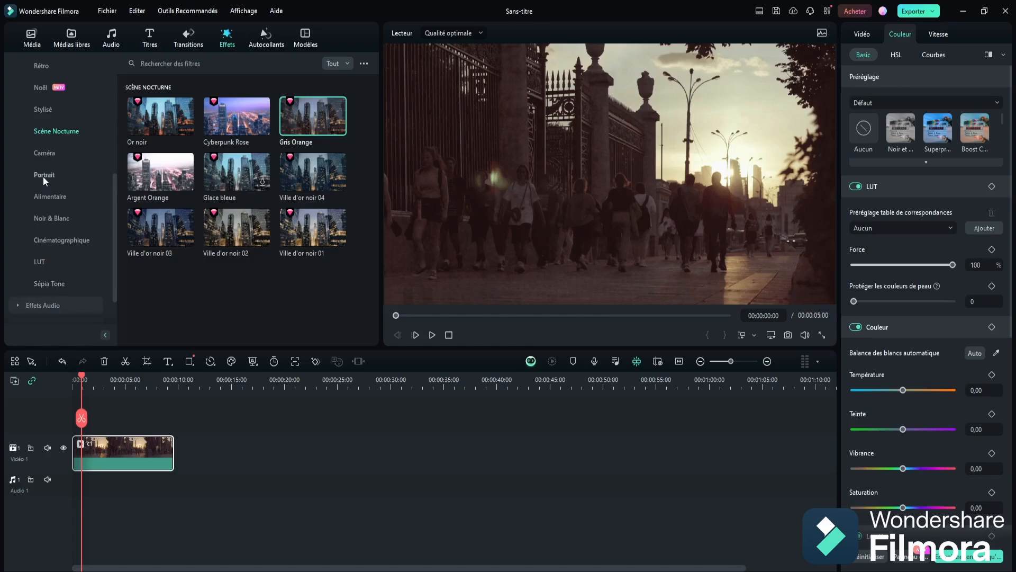
Step: Preview the G-Log Créatif 01, S-Log Créatif 06 and S-Log Créatif 10 filters from the Caméra category on the c1 clip
left_click(53, 149)
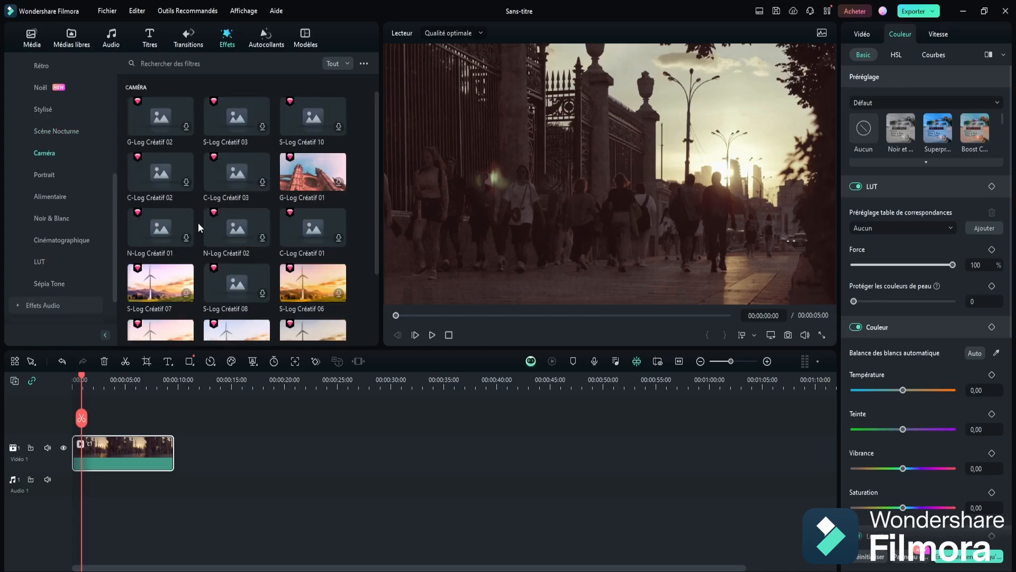
left_click(433, 336)
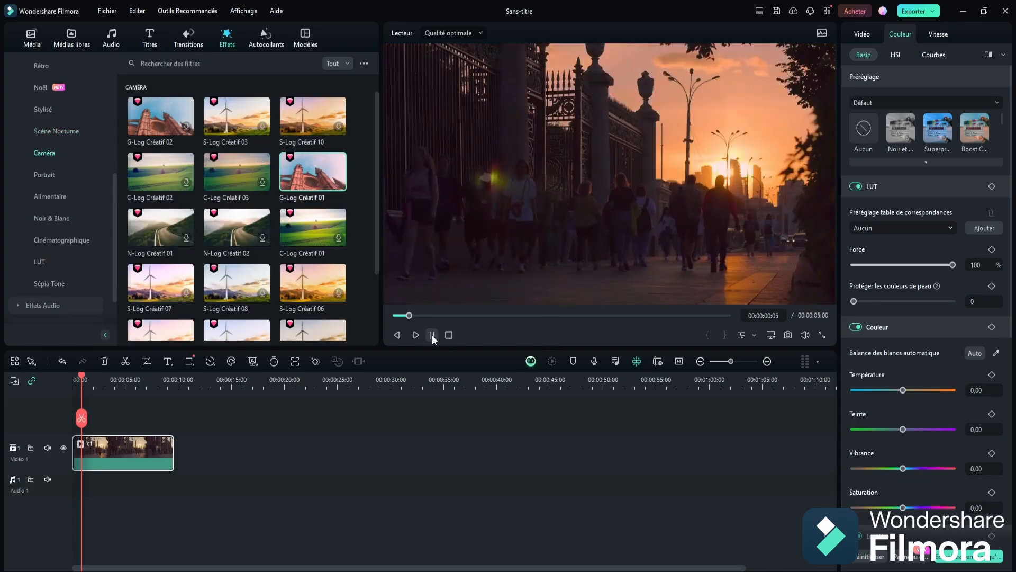
left_click(319, 299)
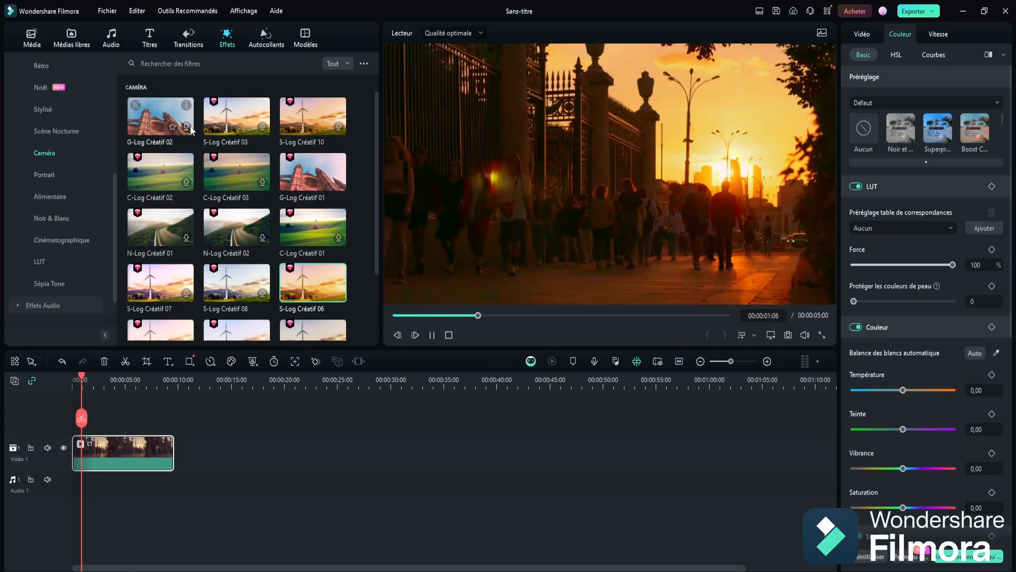
left_click(313, 116)
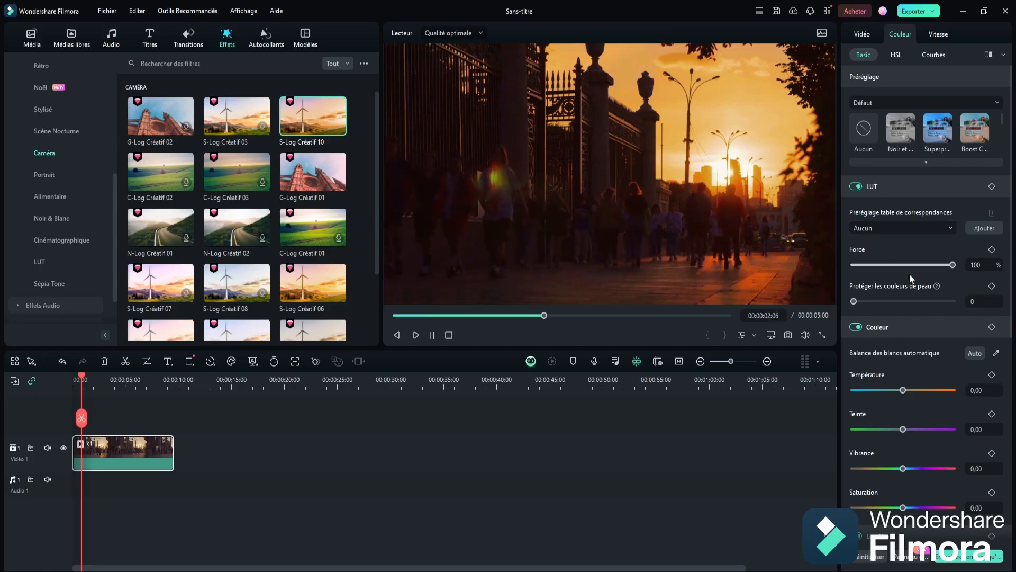
Step: Set the c1 clip's colour temperature to 9 and its tint to 32
mouse_move(903, 391)
left_mouse_down()
mouse_move(894, 388)
mouse_move(948, 390)
mouse_move(909, 392)
left_mouse_up()
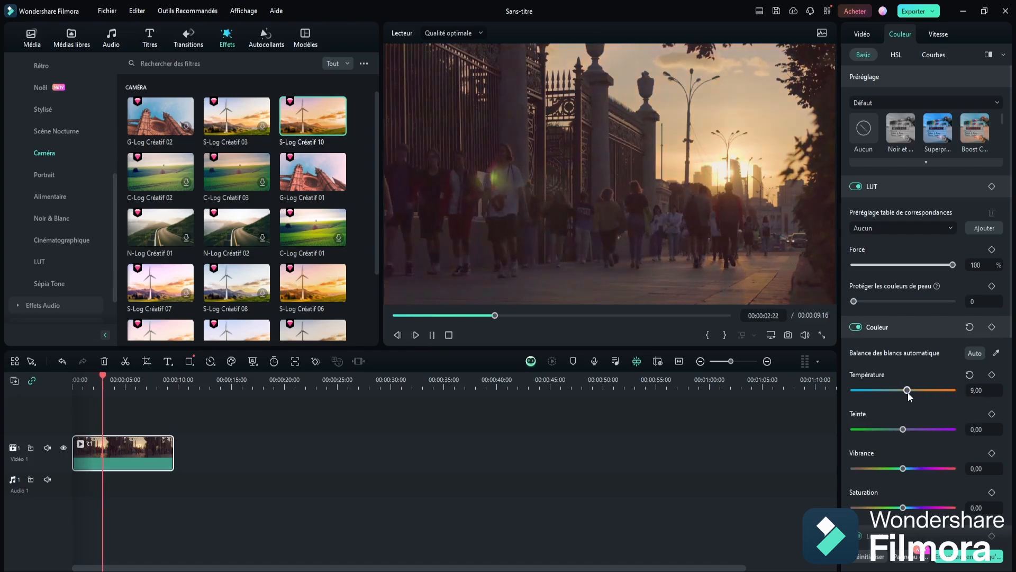
mouse_move(903, 429)
left_mouse_down()
mouse_move(894, 429)
mouse_move(919, 429)
left_mouse_up()
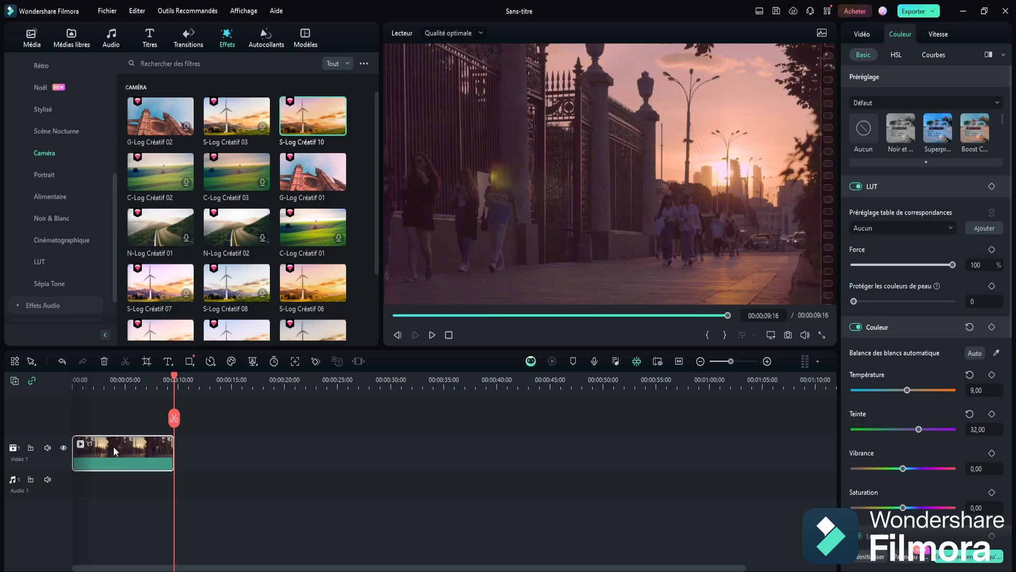
Step: Replace the c1 clip on the Vidéo 1 track with the g1 tiger clip and play it
key("Delete")
left_click(32, 36)
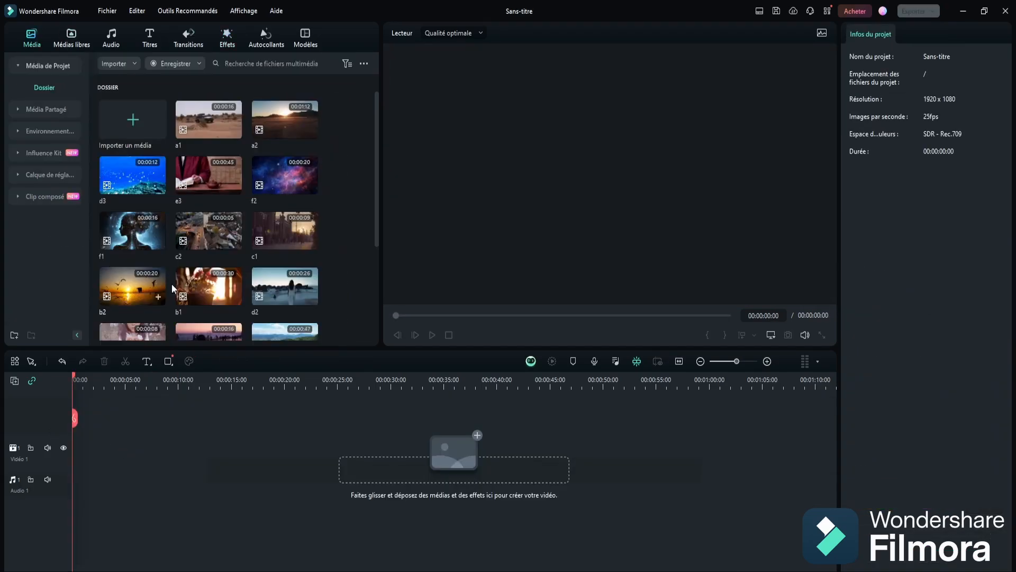
scroll(249, 211, "down", 3)
scroll(255, 211, "up", 3)
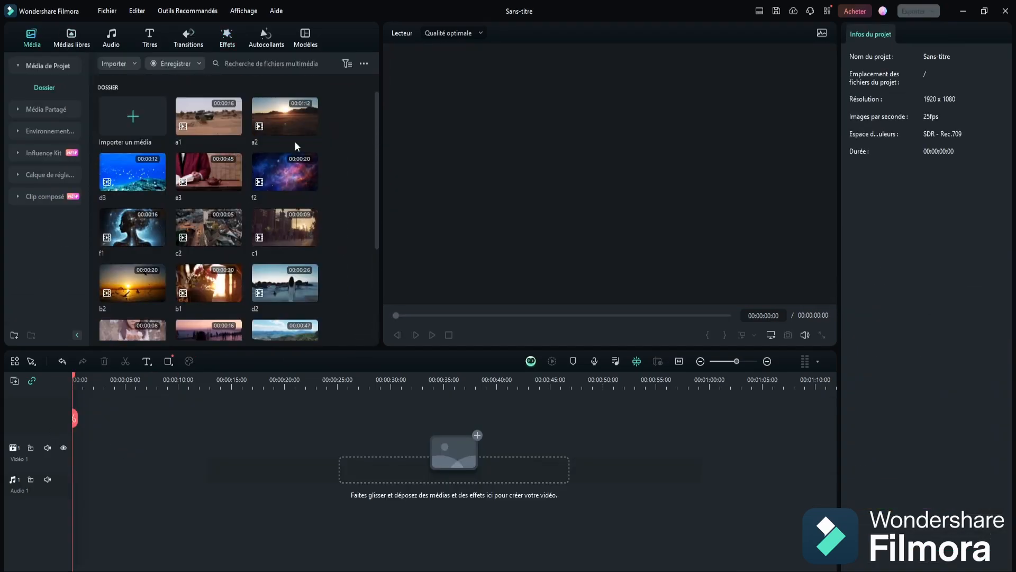
scroll(175, 218, "down", 3)
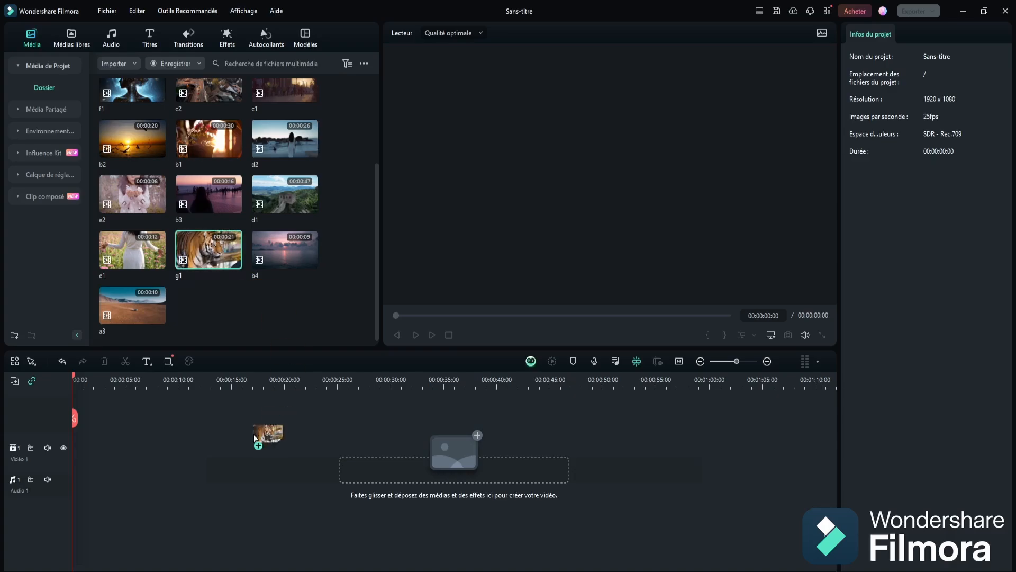
left_click_drag(255, 438, 257, 442)
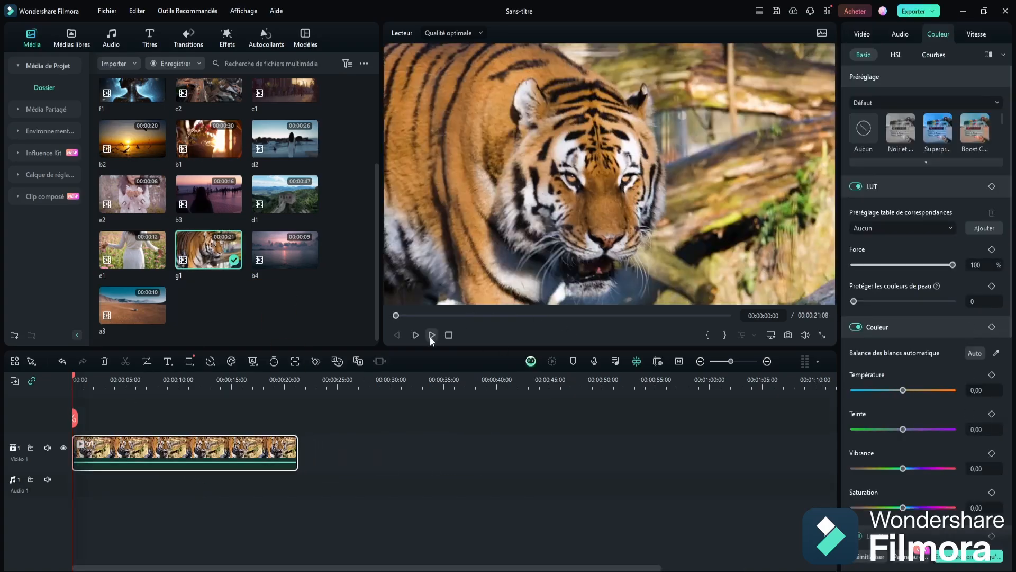
left_click(432, 335)
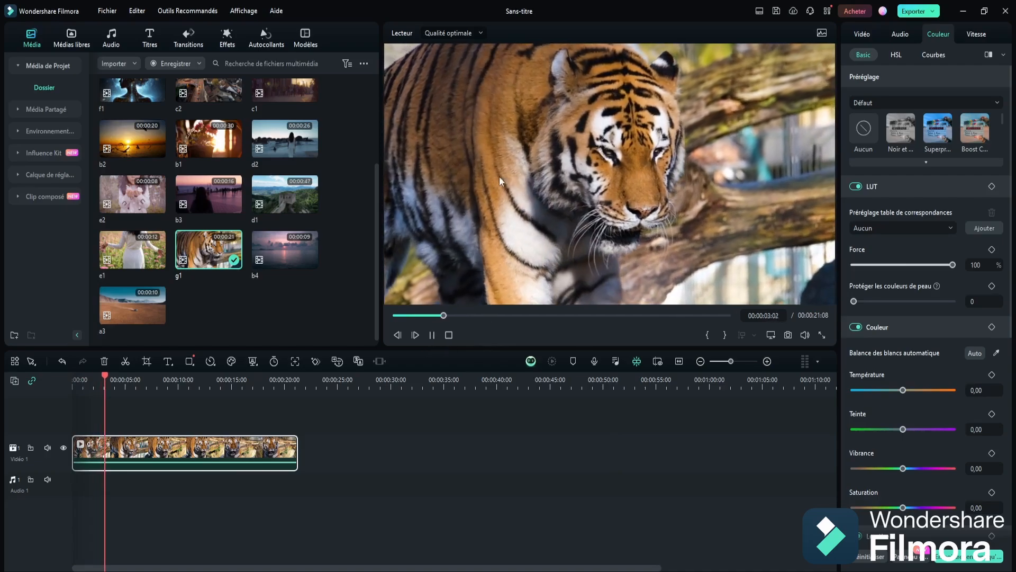
Step: Preview the Chaleur du corail, Chaleur de cannelle and Ton Perle filters from the Portrait category on the g1 clip
left_click(227, 37)
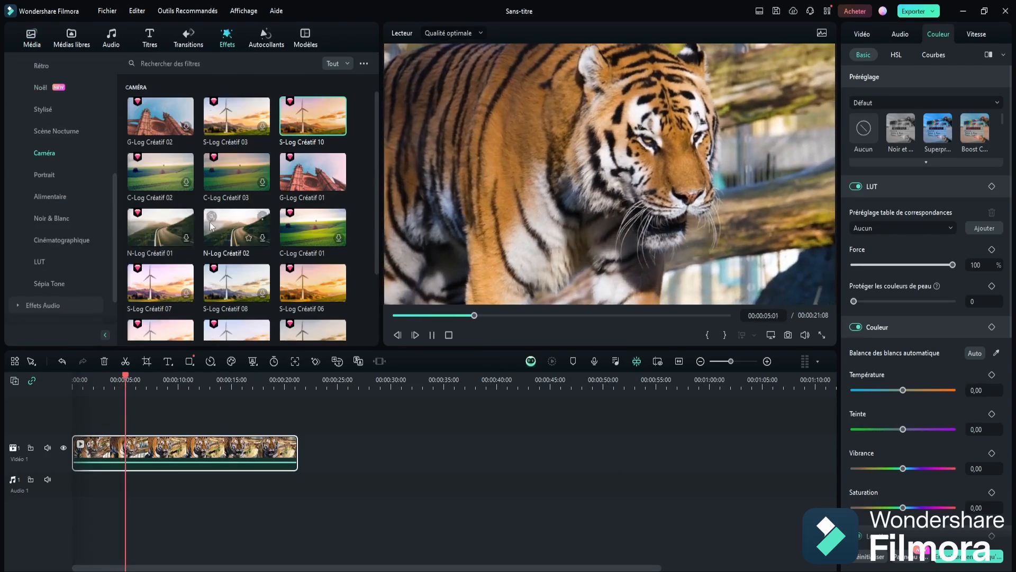
scroll(69, 208, "up", 3)
scroll(69, 208, "down", 5)
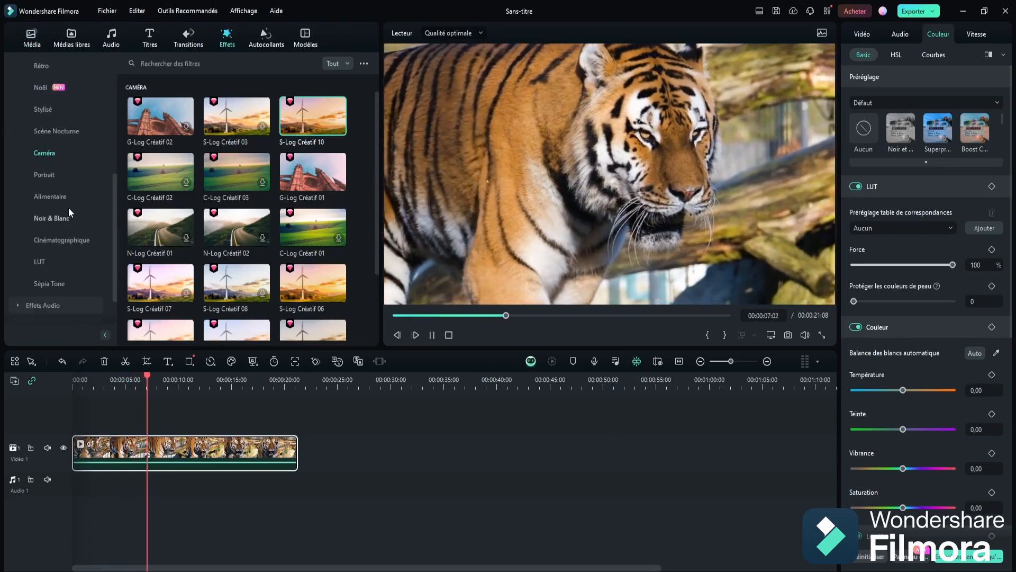
left_click(43, 132)
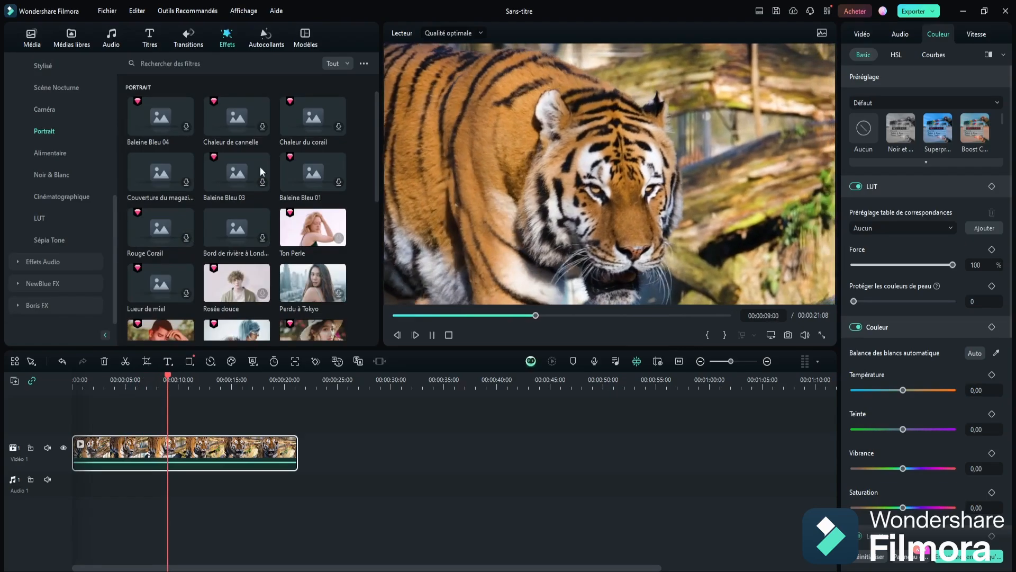
left_click(305, 123)
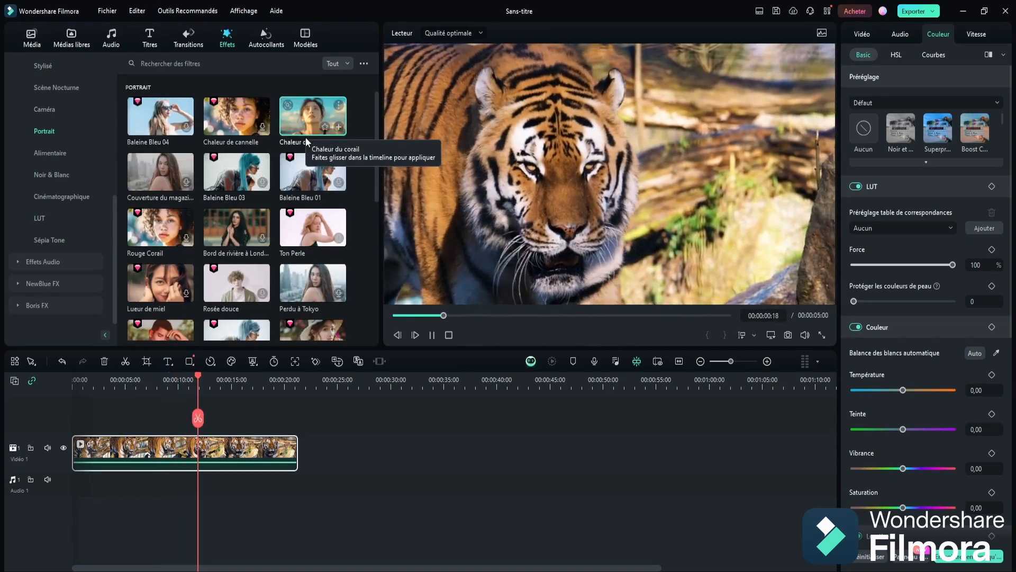
left_click(238, 130)
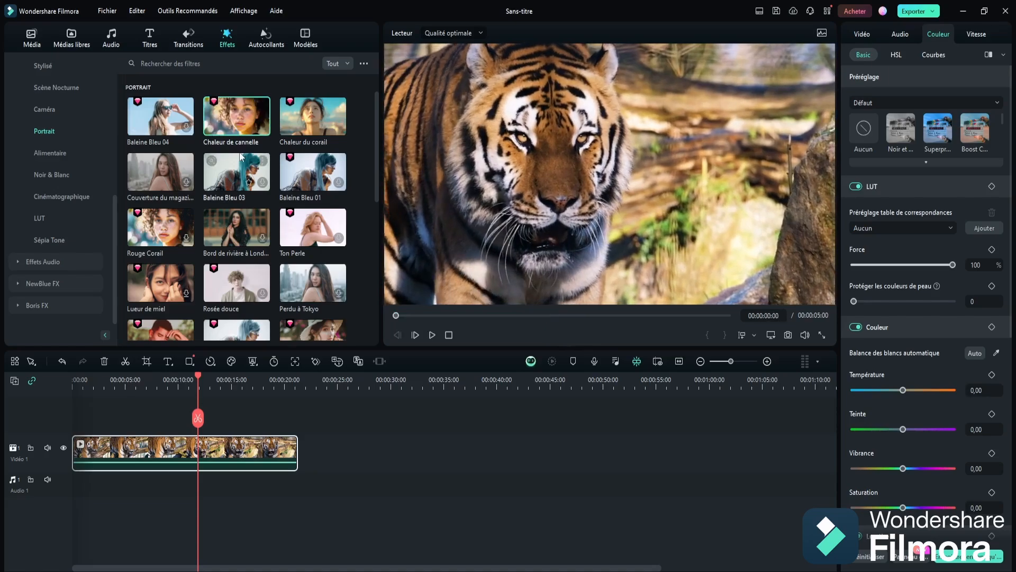
left_click(308, 241)
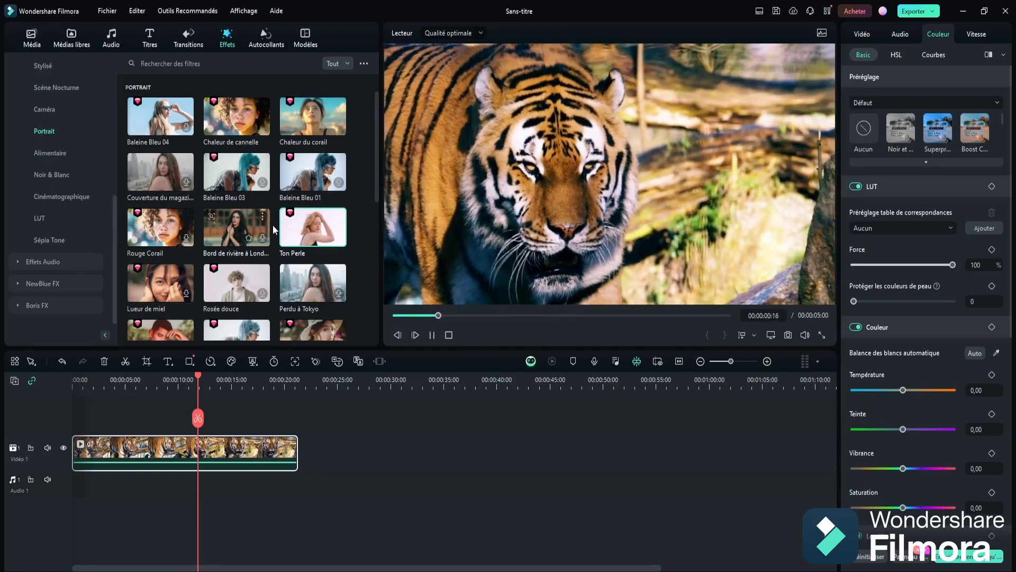
Step: Browse the remaining Portrait filters and preview Rosy Flush and Ton de blé on the g1 clip
scroll(306, 200, "down", 3)
scroll(306, 200, "down", 3)
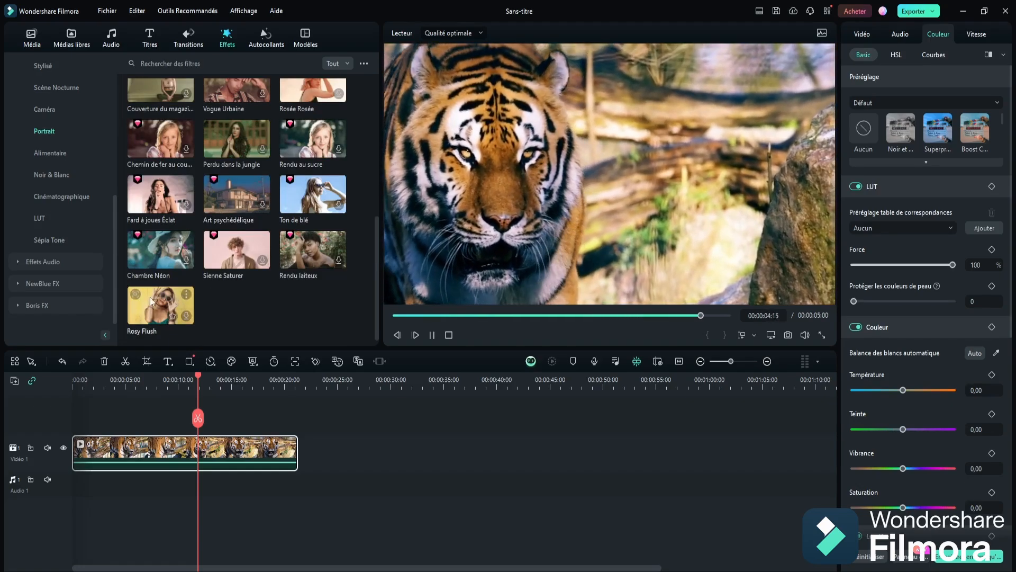
left_click(152, 296)
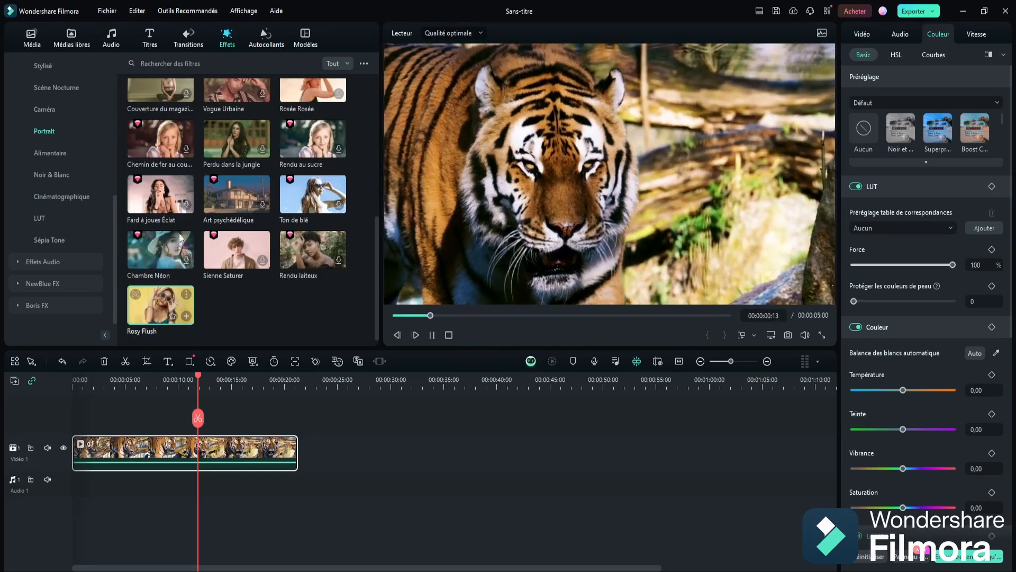
left_click(307, 202)
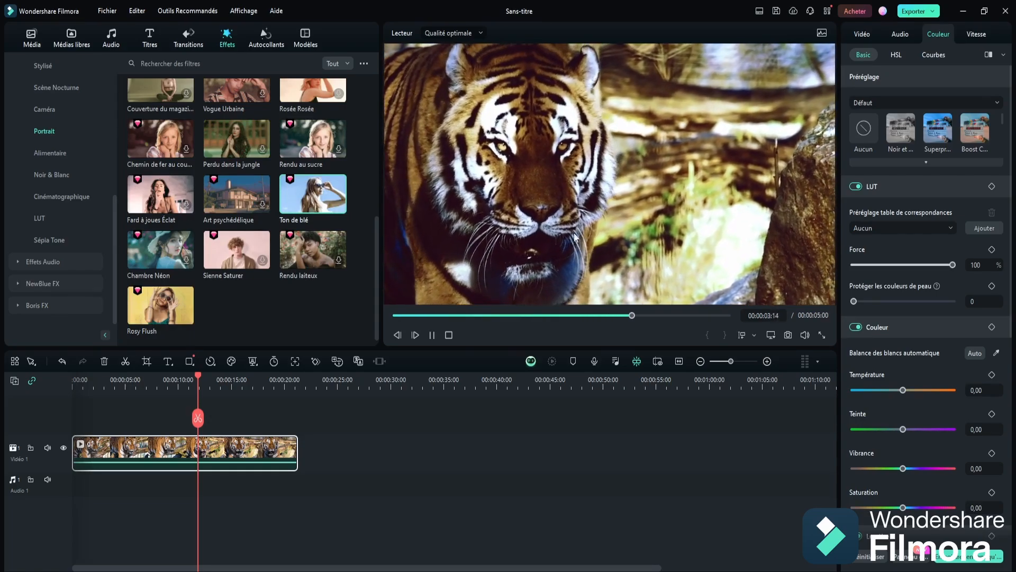
Step: Preview the Rendu au sucre, Rendu laiteux, Chambre Néon, Rosy Flush and Rouge Corail filters from the Portrait category on the g1 clip
left_click(315, 153)
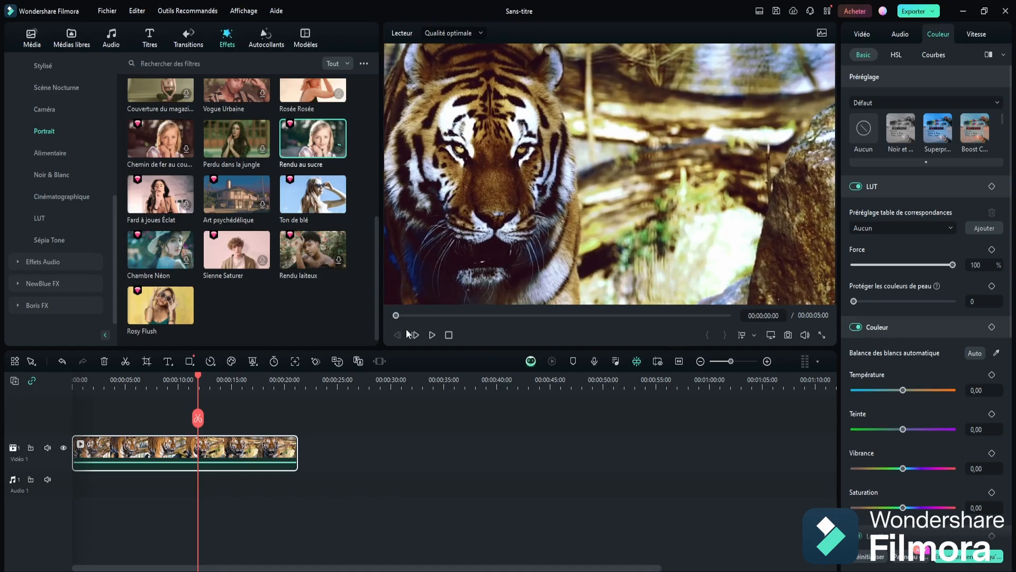
left_click(312, 249)
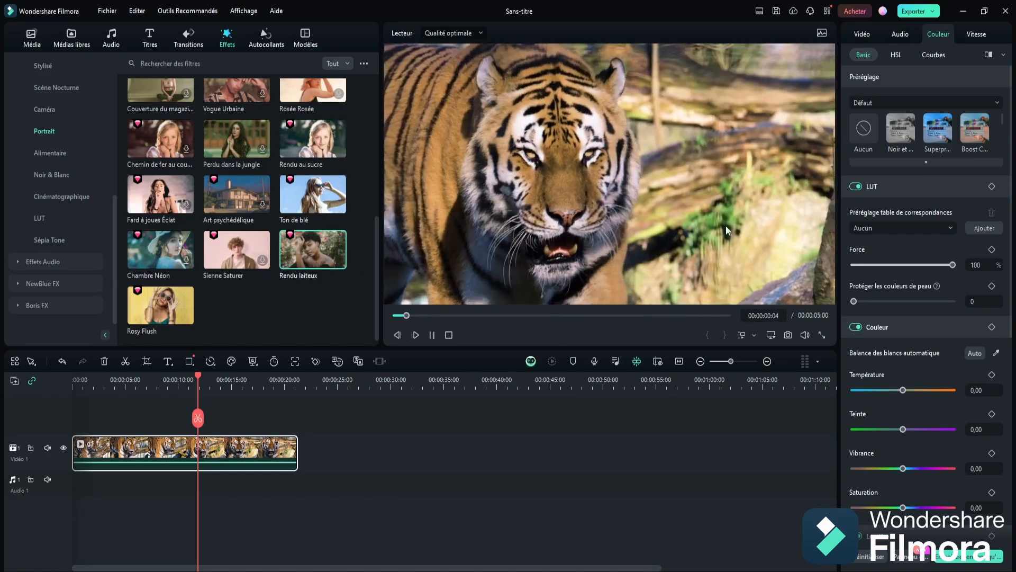
left_click(155, 249)
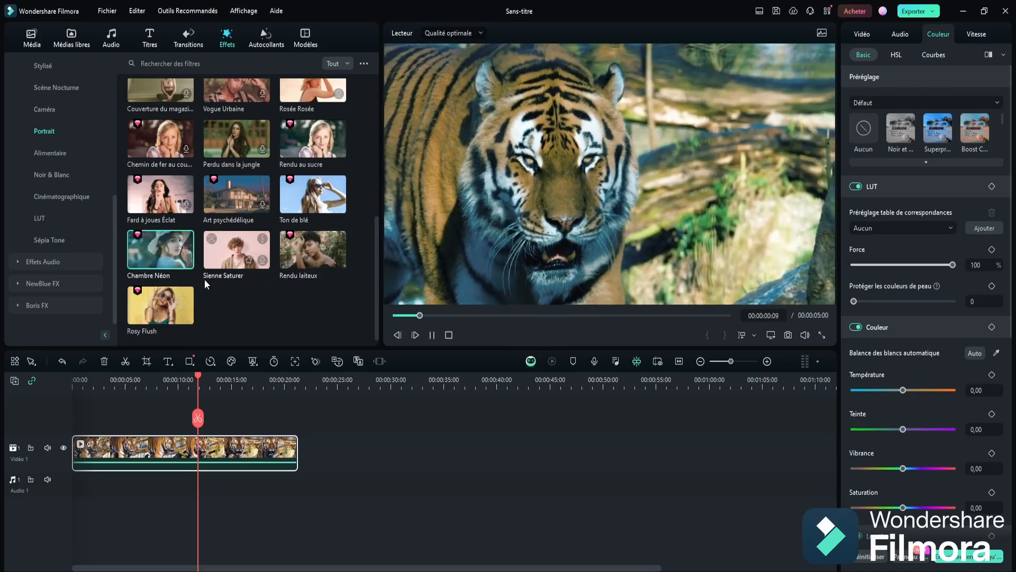
left_click(183, 332)
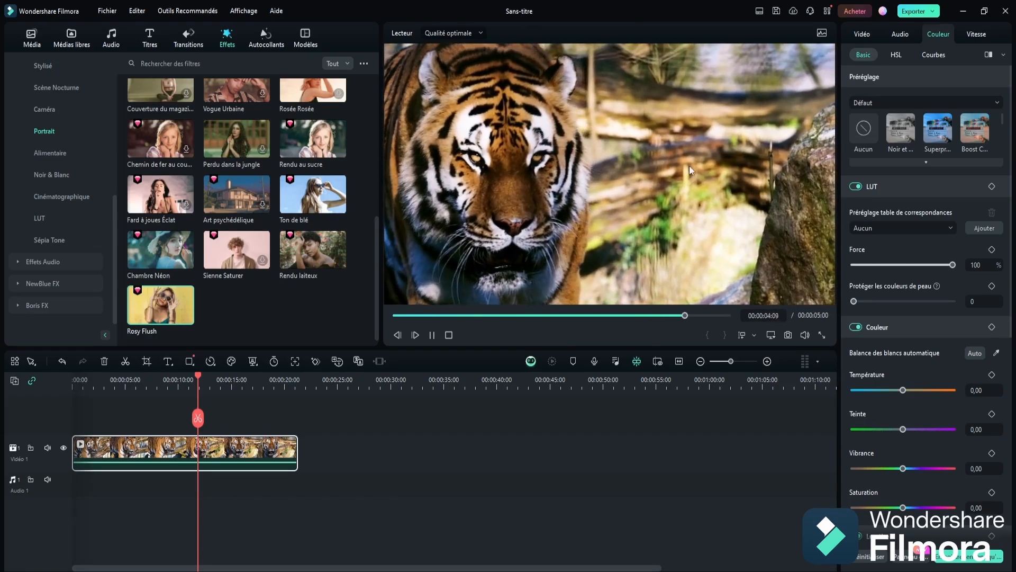
scroll(272, 204, "up", 10)
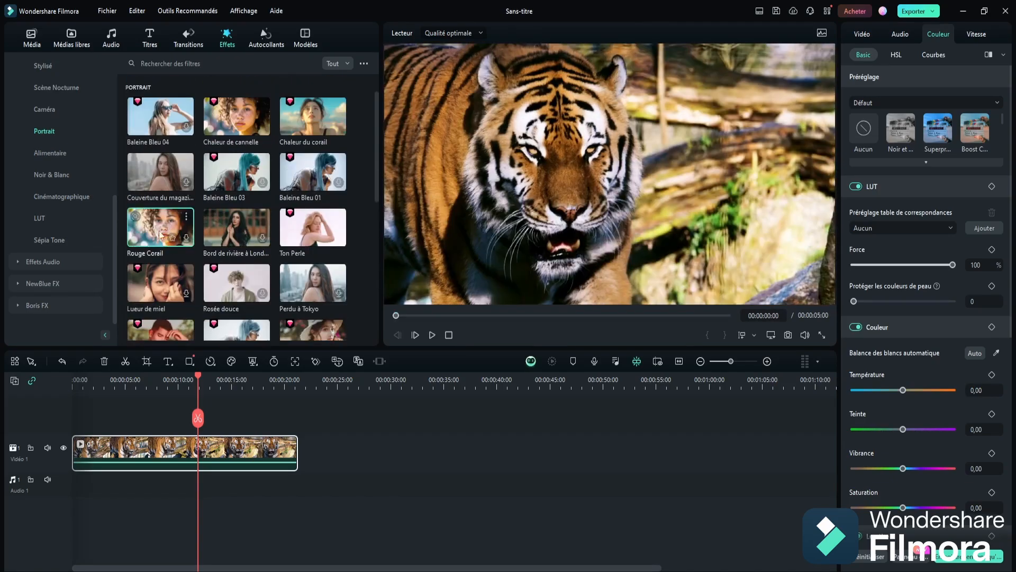
key("space")
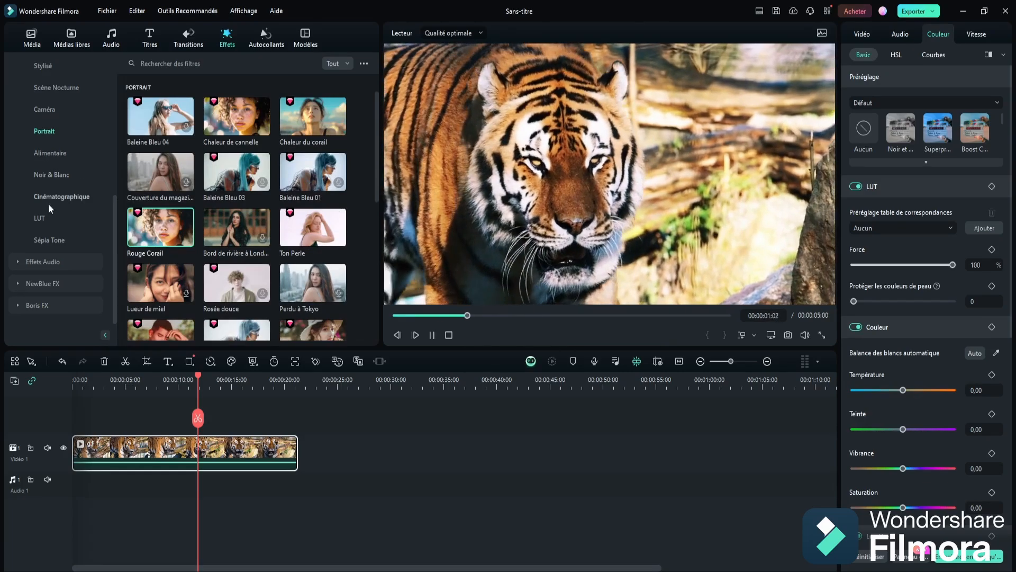
Step: Preview the Bonheur de mariage 04 and Sortie nocturne filters from the Movies category on the g1 clip
scroll(62, 214, "up", 5)
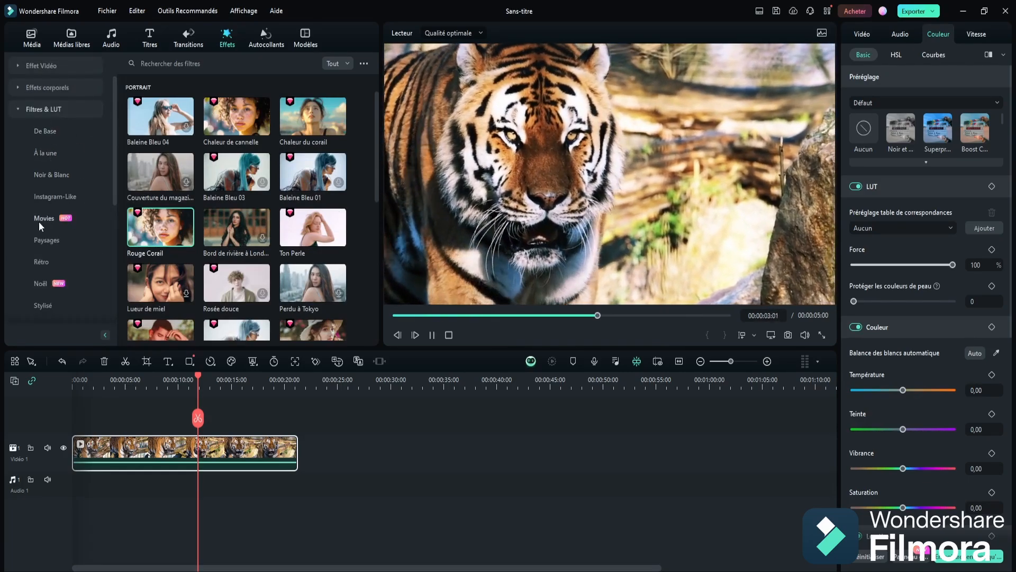
left_click(44, 218)
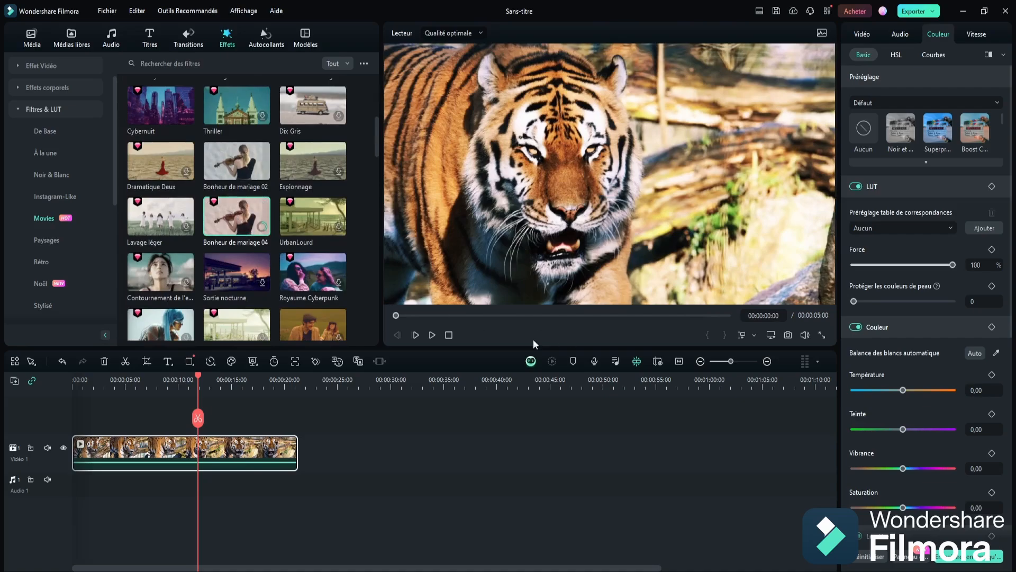
scroll(313, 218, "up", 1)
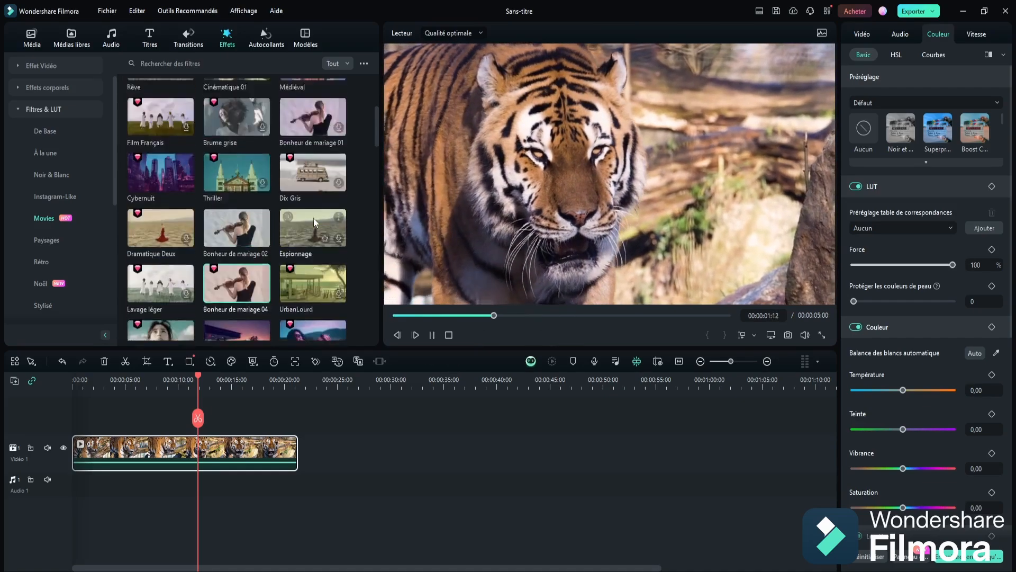
scroll(235, 168, "down", 2)
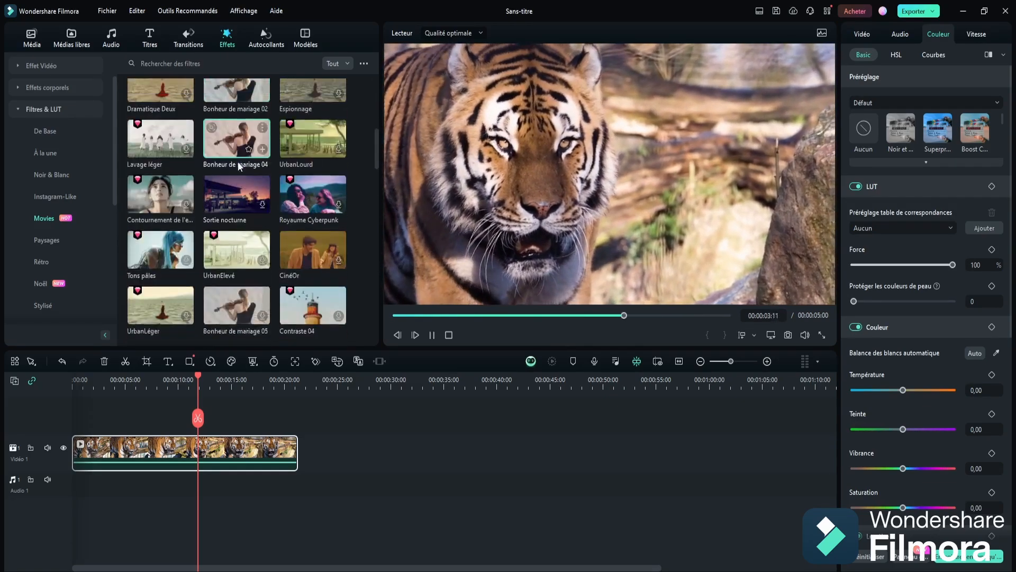
scroll(240, 175, "up", 1)
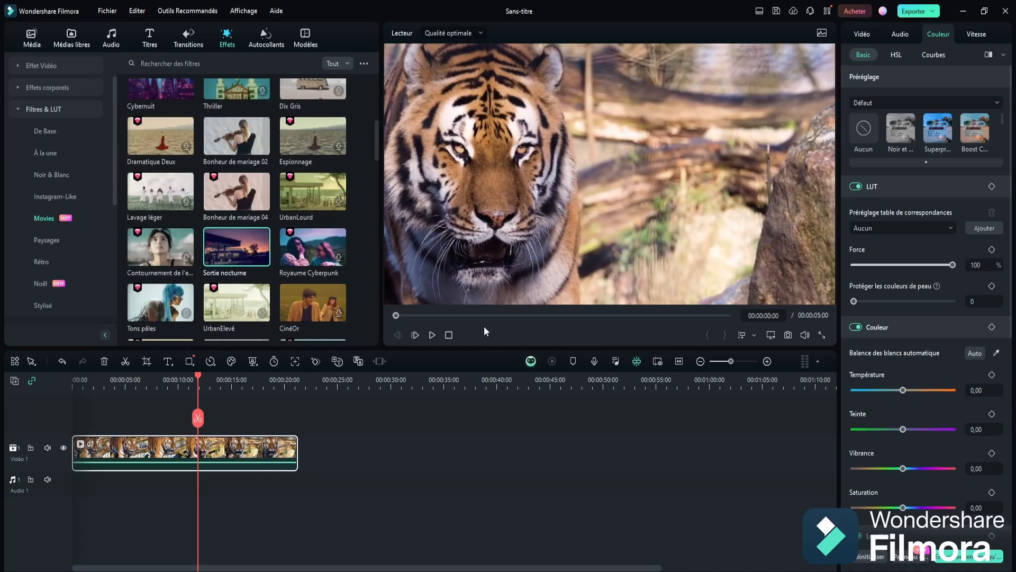
left_click(432, 335)
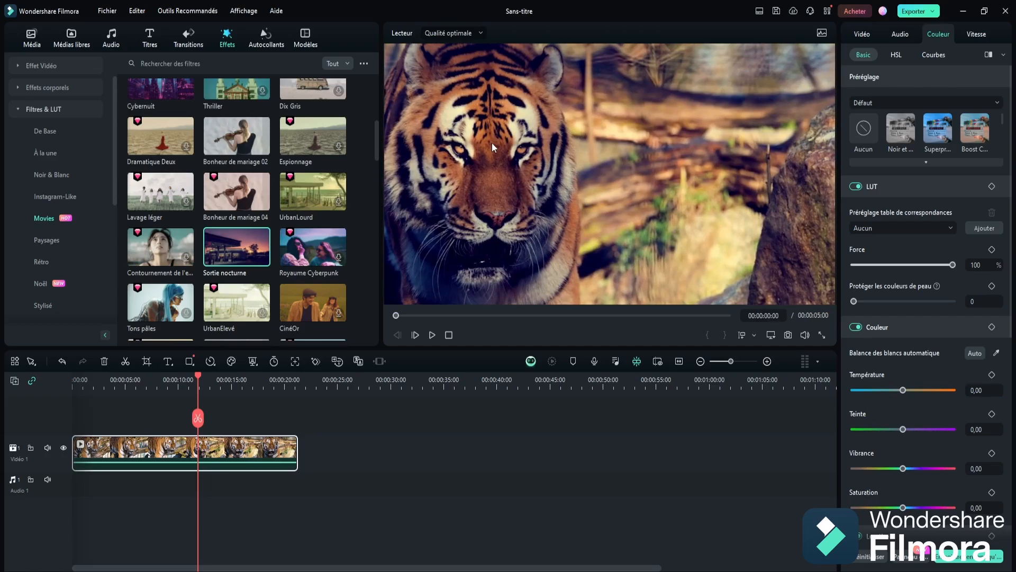
Step: Preview the Pouls de minuit and Néon Crépuscule 01 filters from the Movies category on the g1 clip
scroll(257, 180, "down", 5)
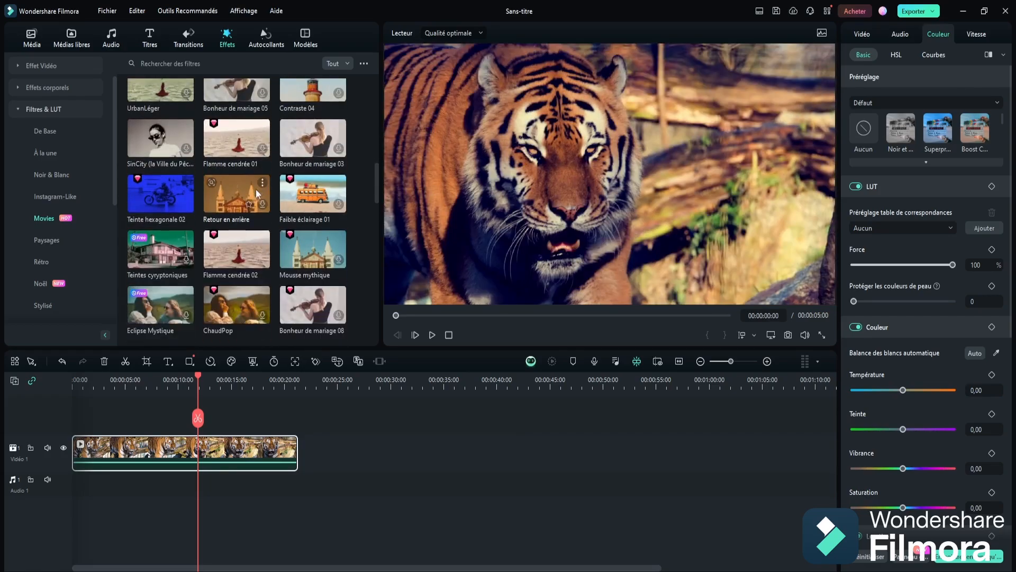
scroll(252, 190, "down", 5)
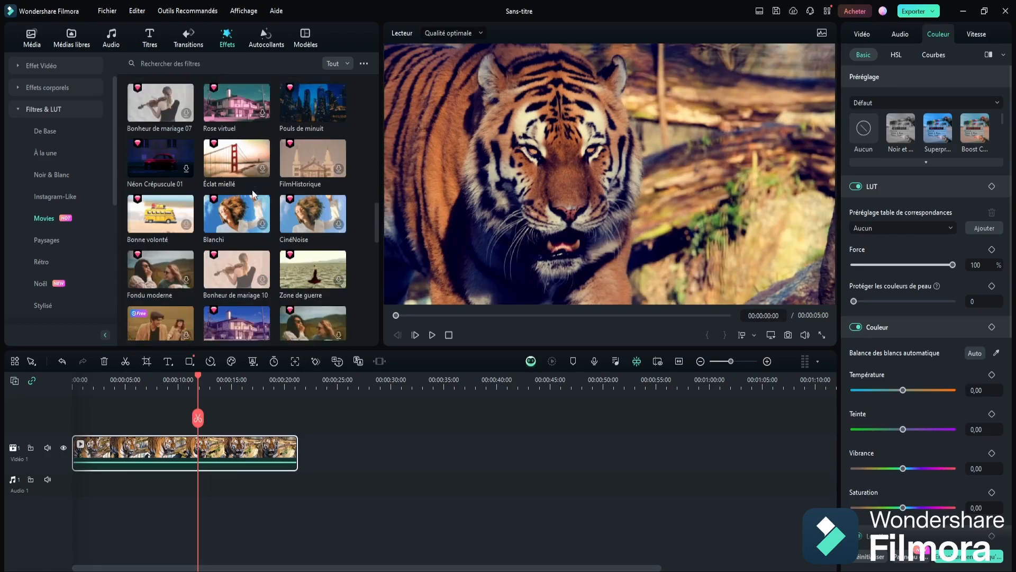
left_click(311, 90)
scroll(361, 303, "up", 1)
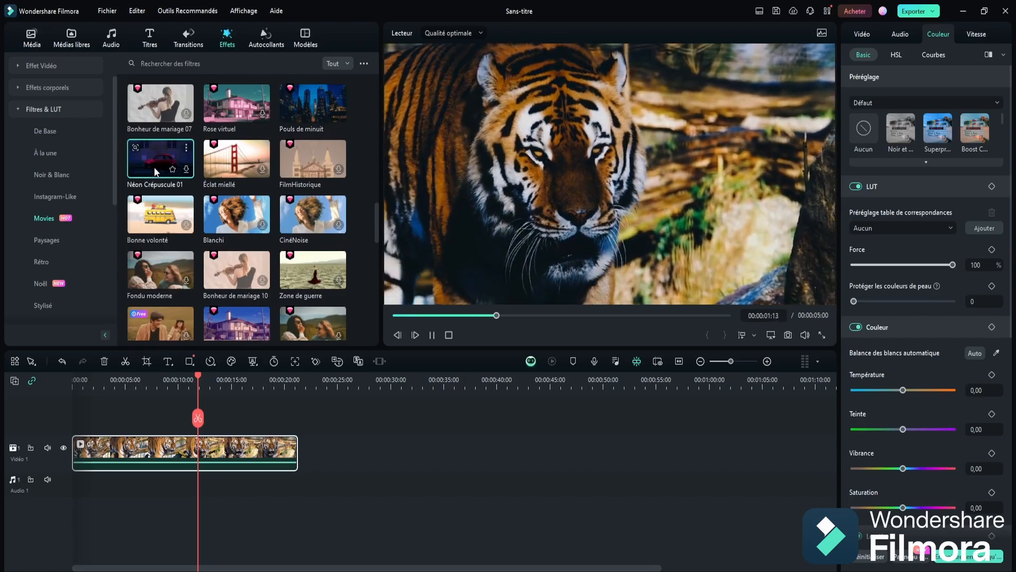
left_click(152, 158)
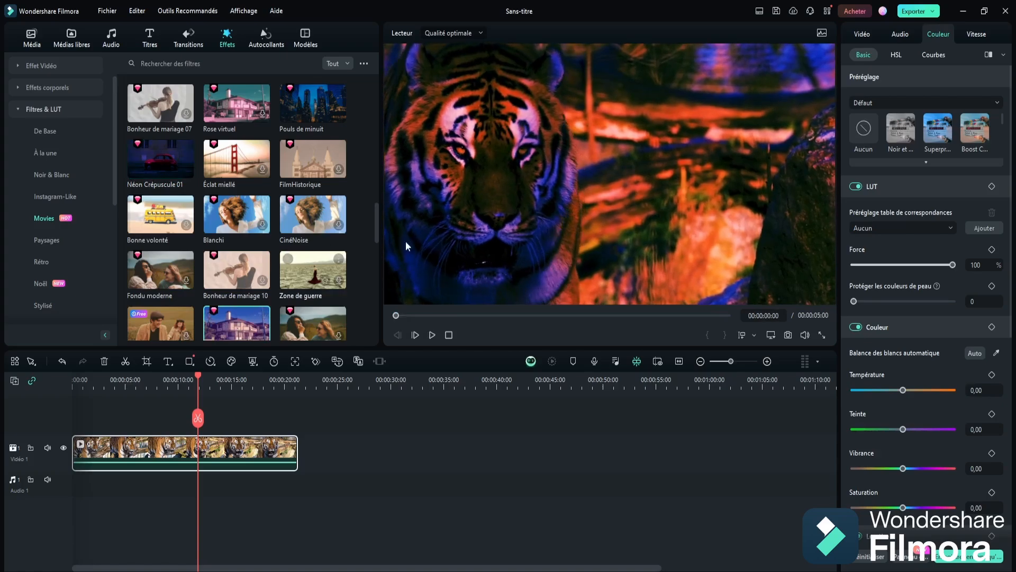
Step: Browse the remaining Movies filters and preview UrbanShine on the g1 clip
scroll(334, 191, "down", 10)
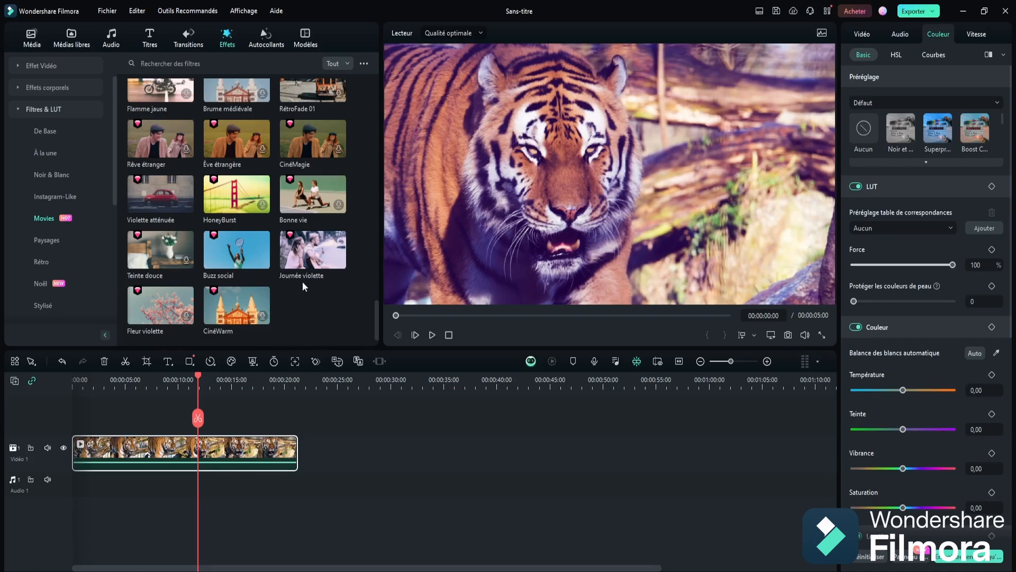
scroll(303, 281, "up", 15)
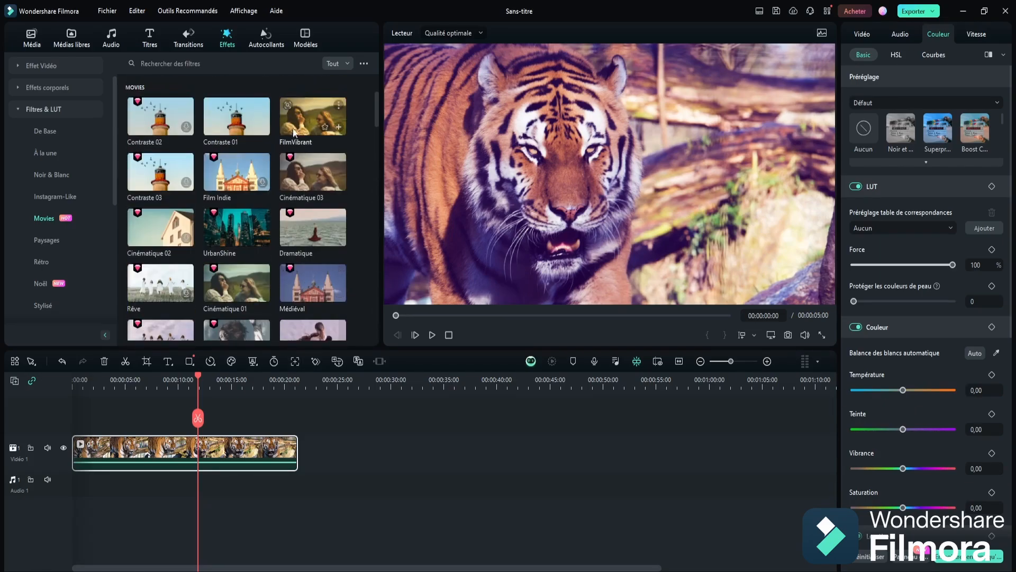
left_click(232, 234)
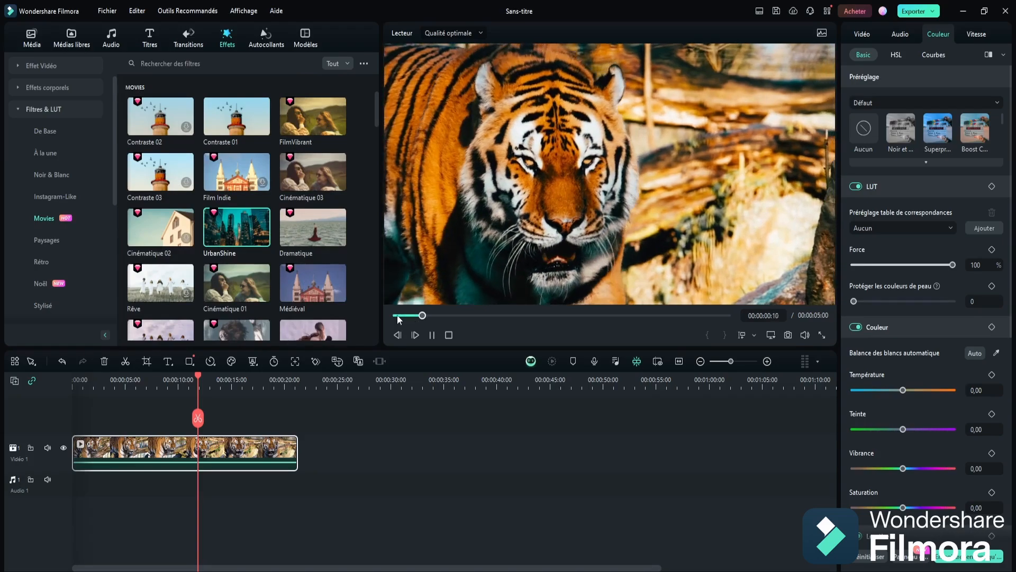
Step: Preview the Film sympa filter from the Instagram-Like category on the g1 clip and browse the category's other filters
left_click(52, 195)
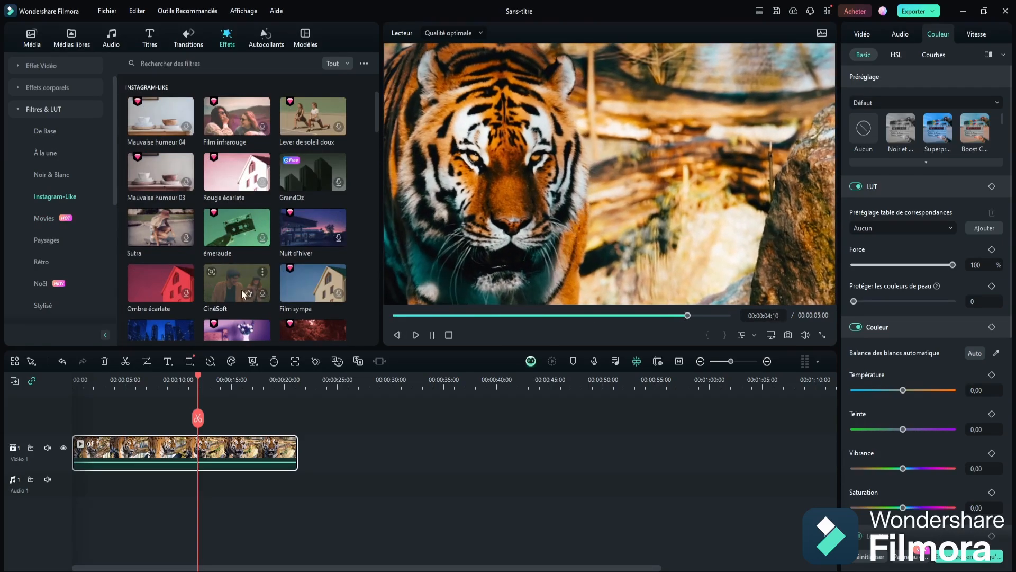
left_click(310, 314)
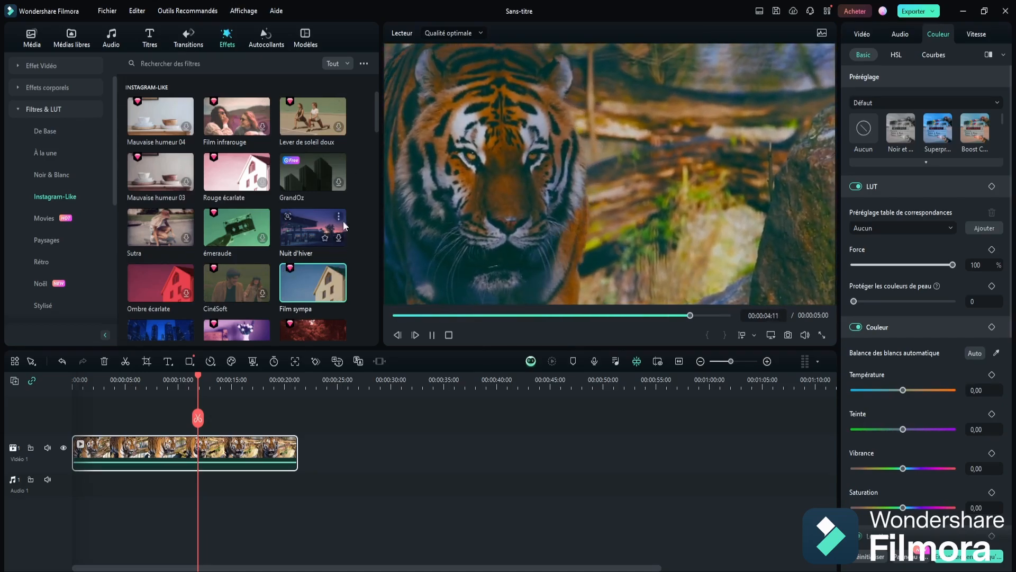
scroll(286, 212, "down", 5)
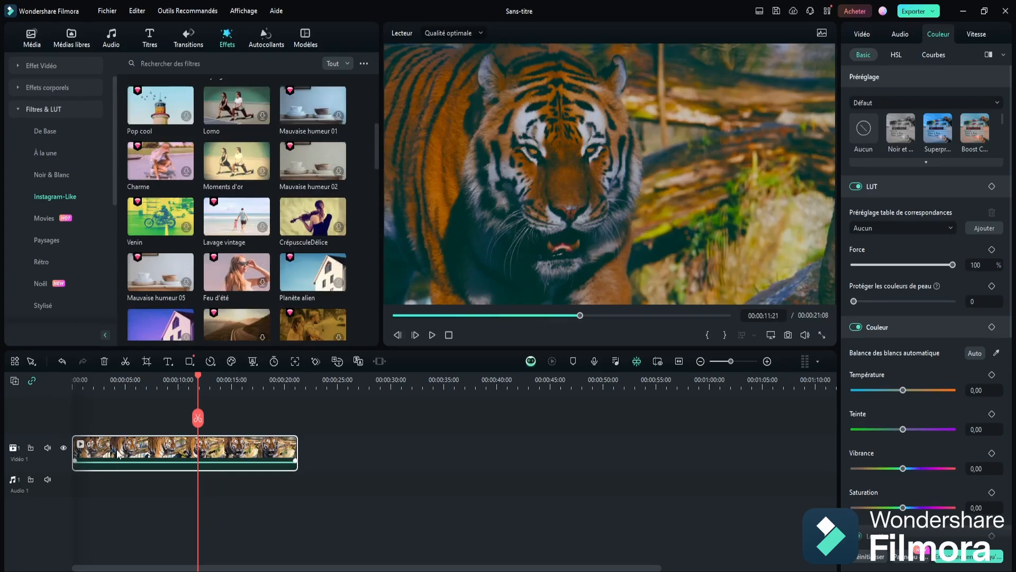
Step: Replace the g1 clip on the Vidéo 1 track with the e2 clip and play it
key("Delete")
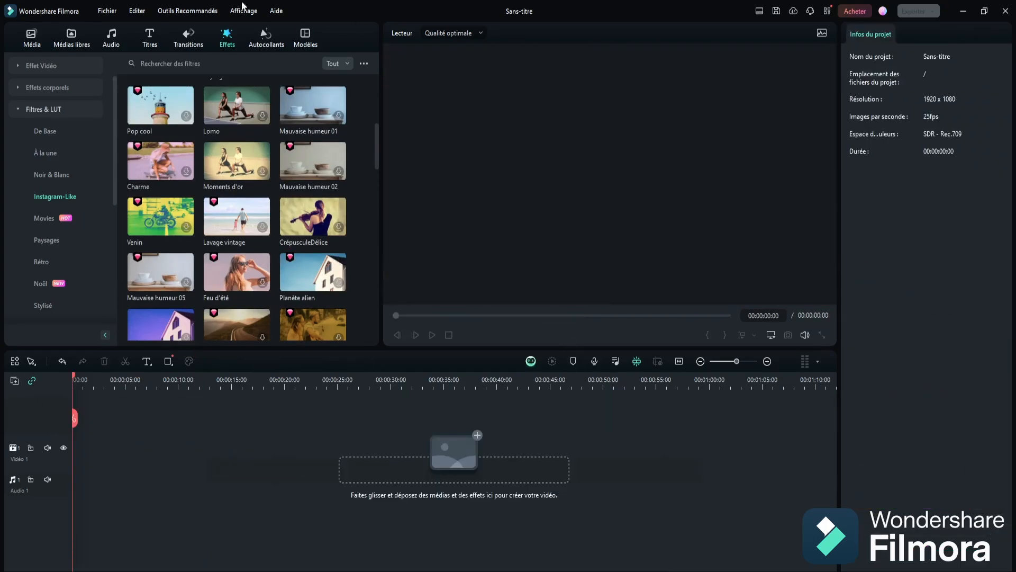
left_click(33, 37)
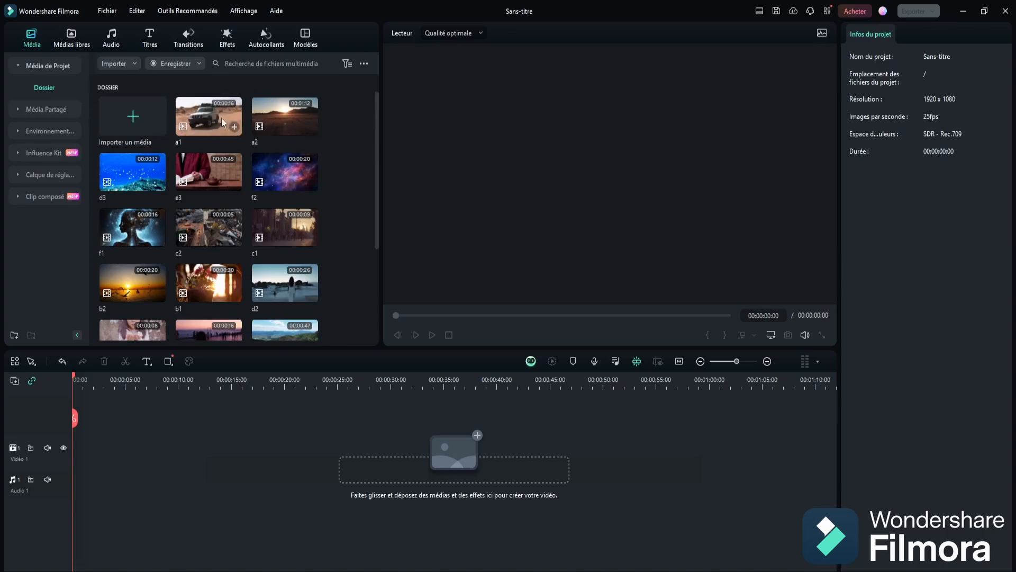
scroll(263, 213, "down", 3)
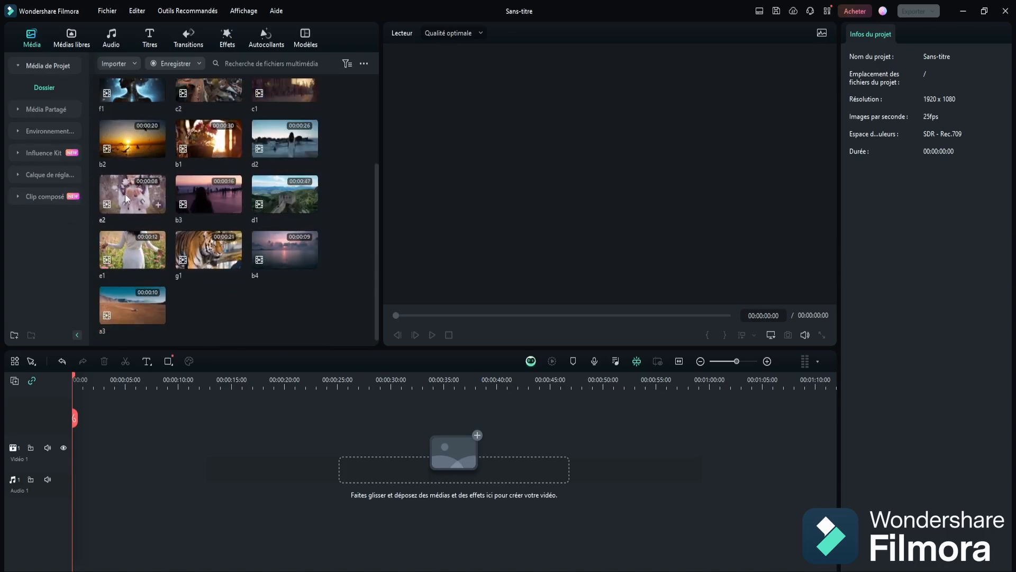
left_click_drag(127, 199, 79, 454)
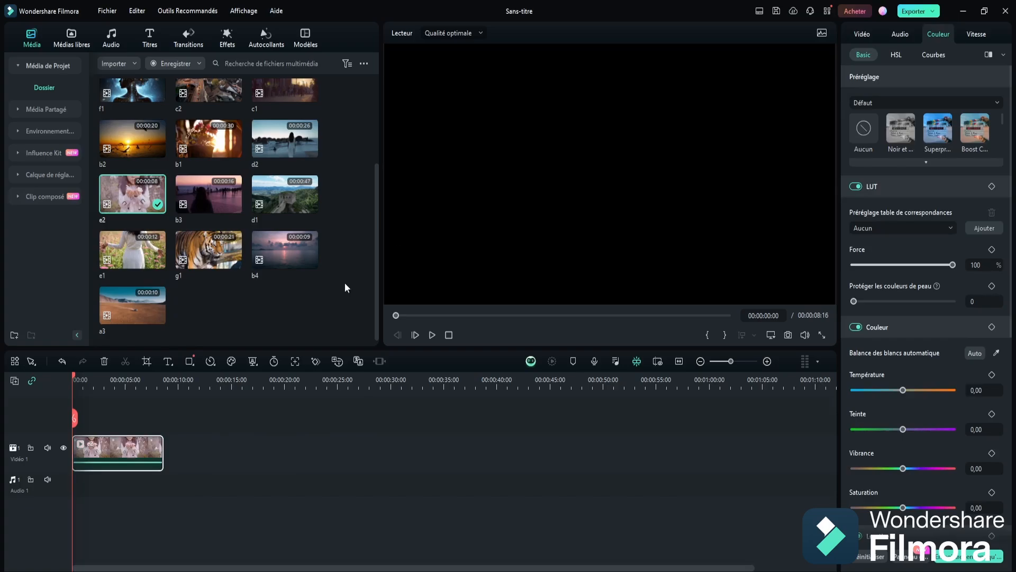
left_click(433, 335)
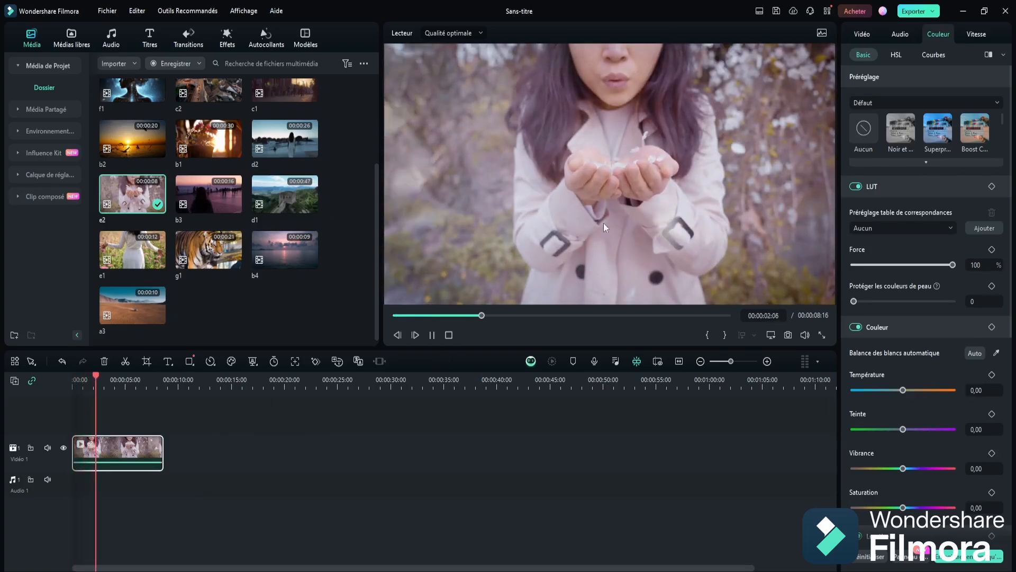
Step: Preview the Lever de lune filter from the Rétro category on the e2 clip
left_click(227, 39)
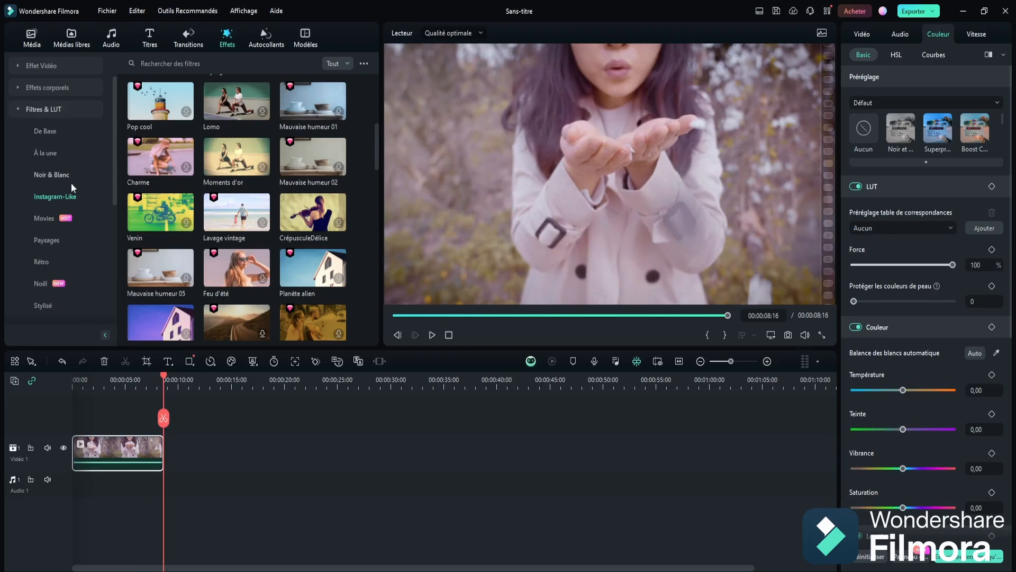
scroll(46, 211, "up", 5)
left_click(57, 265)
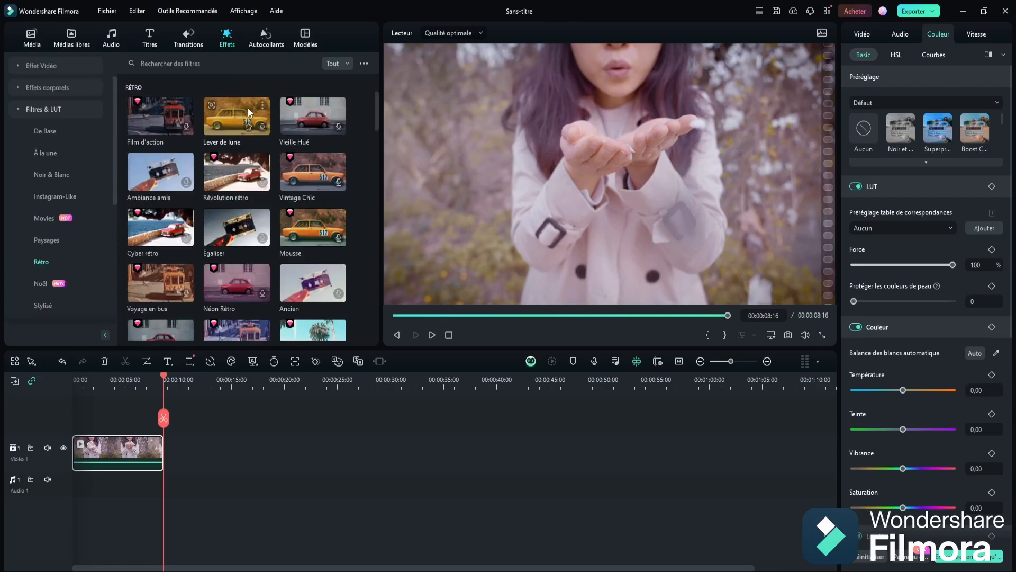
left_click(432, 335)
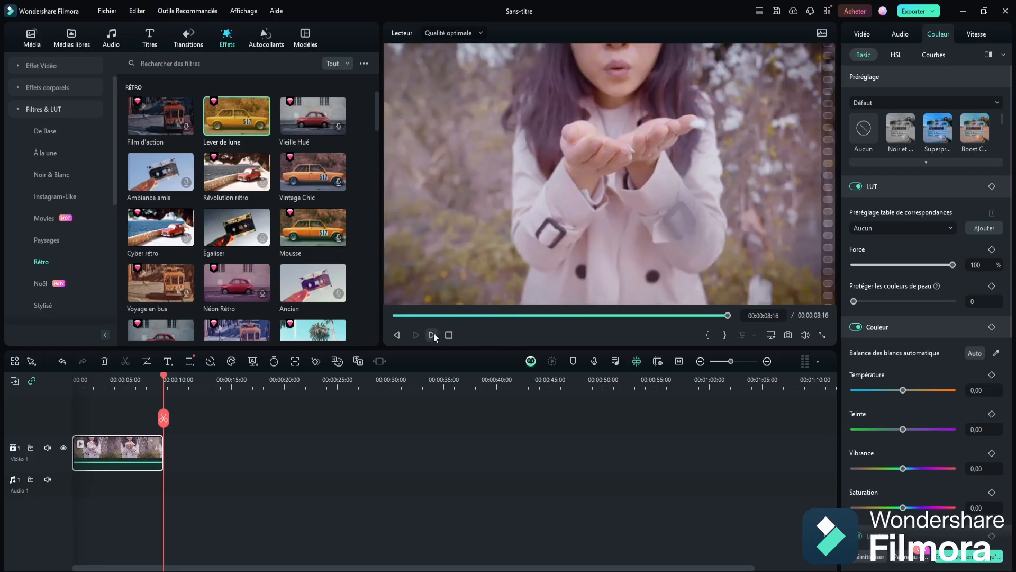
left_click(432, 335)
left_click(244, 109)
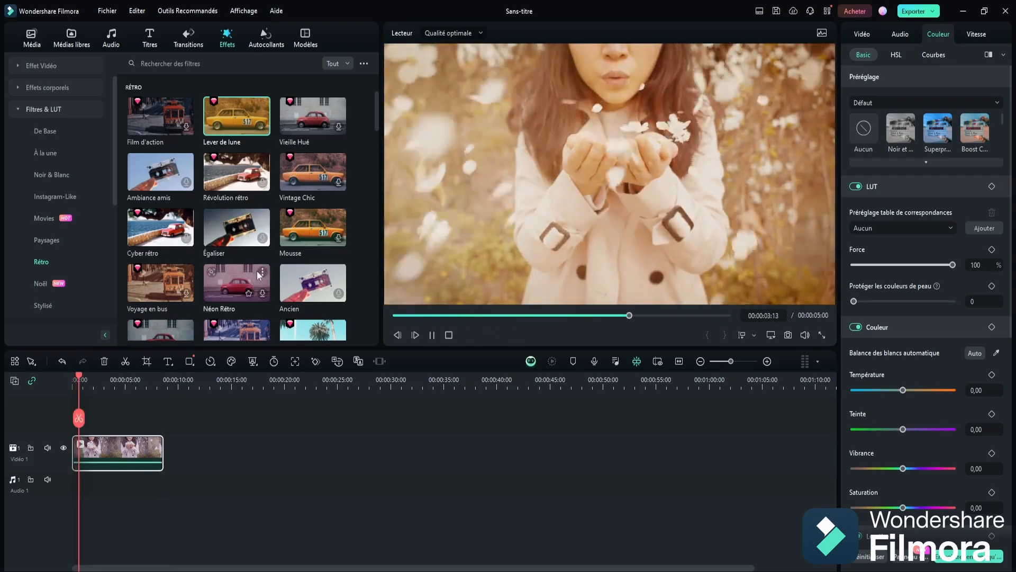
Step: Preview the VinWisp and Ombre de pierre filters from the Paysages category on the e2 clip
left_click(43, 217)
left_click(46, 243)
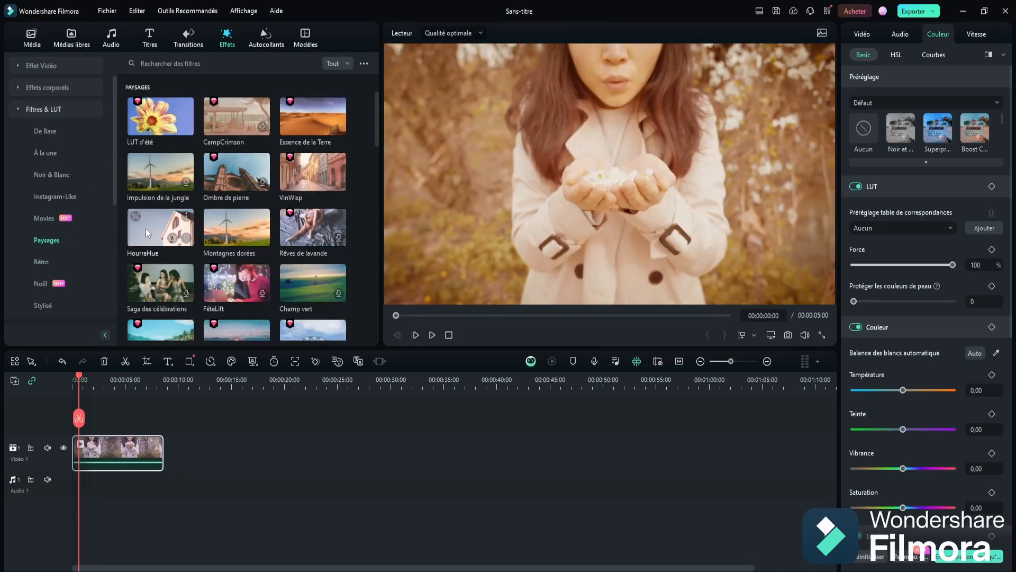
left_click(307, 169)
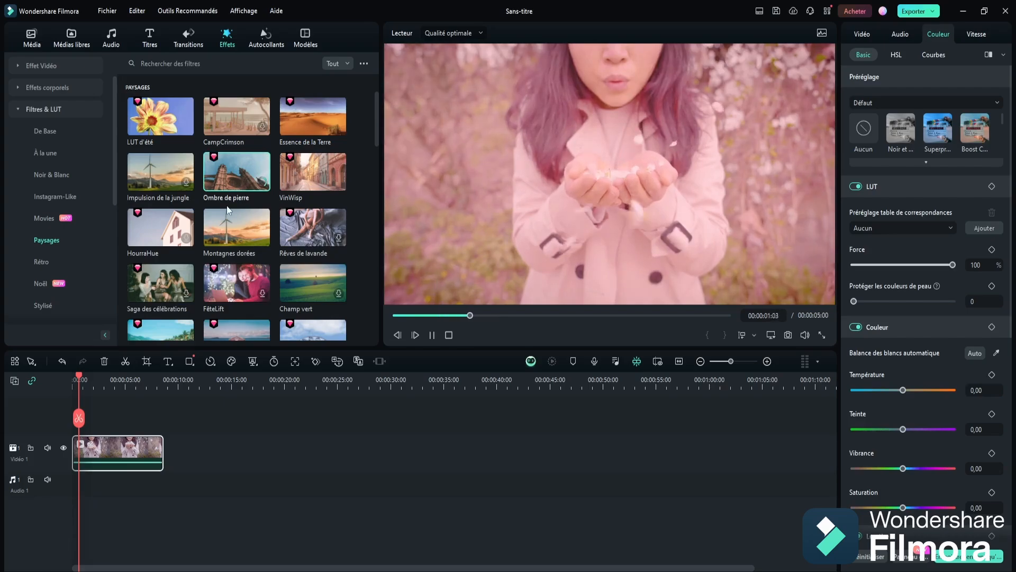
left_click(228, 200)
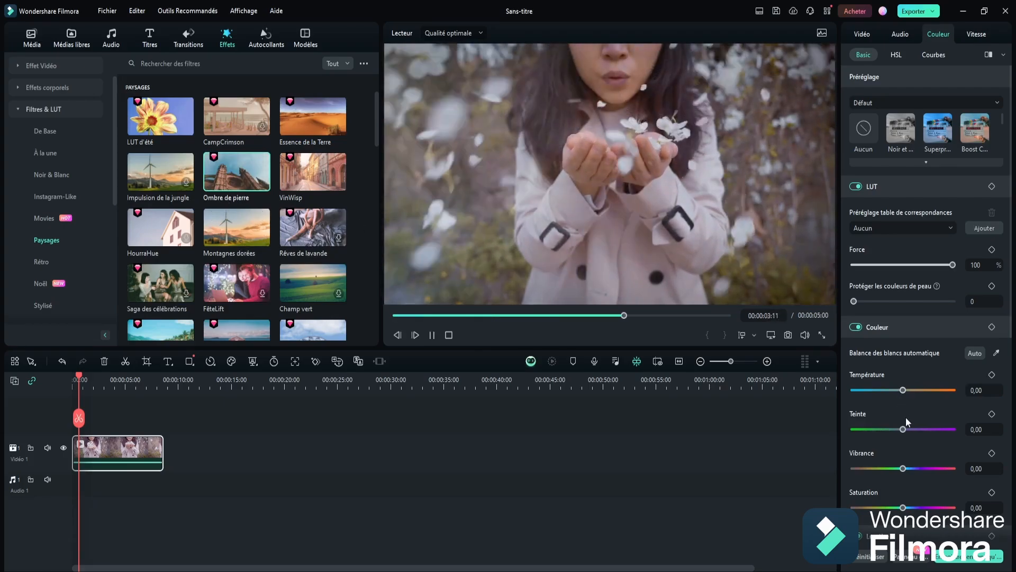
Step: Set the e2 clip's vibrance to 24 and its saturation to 28
left_click_drag(903, 507, 913, 507)
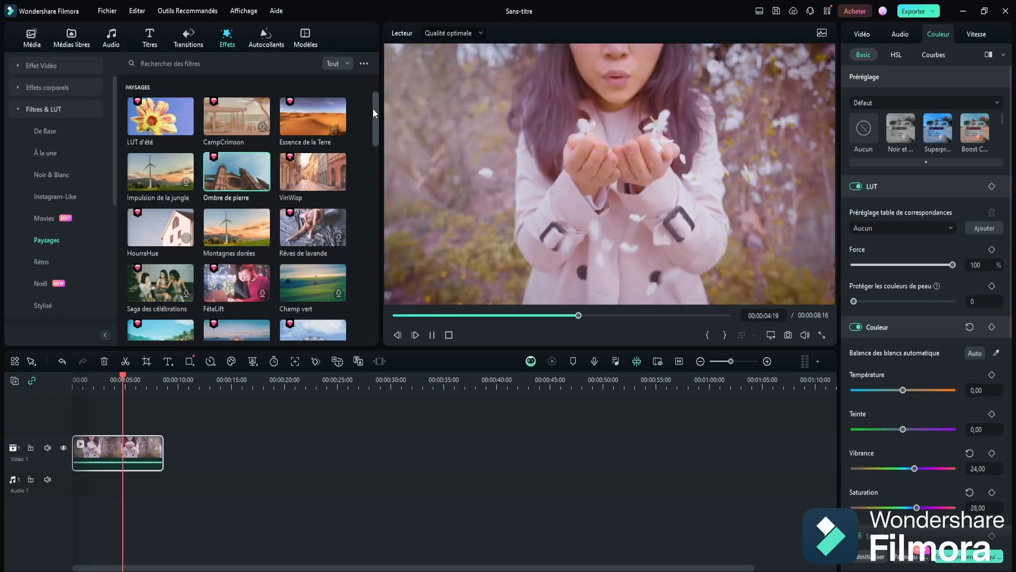
Step: Preview the VinWisp, LUT d'été and Rêves de lavande filters from the Paysages category on the e2 clip
left_click(298, 200)
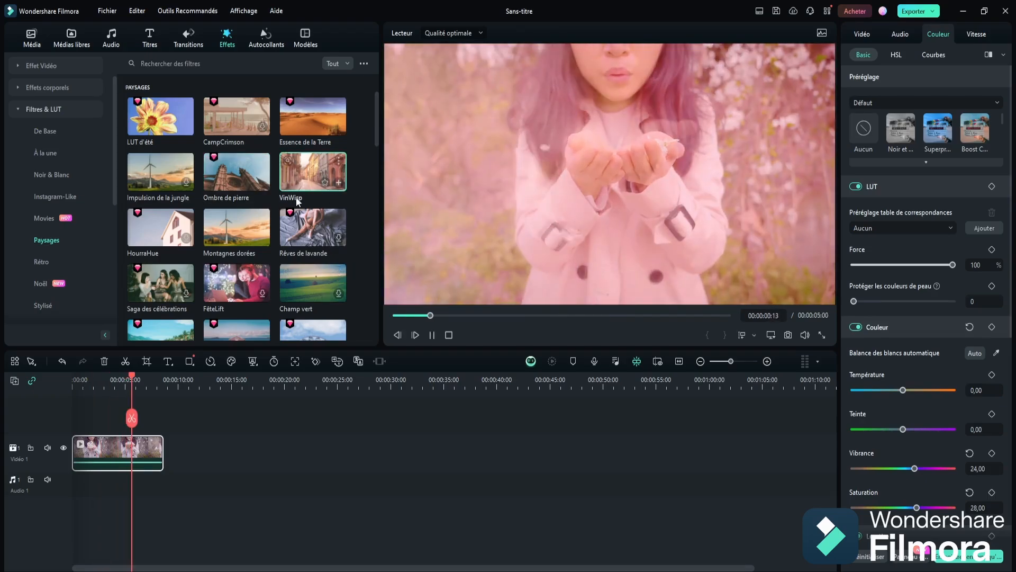
scroll(275, 212, "down", 10)
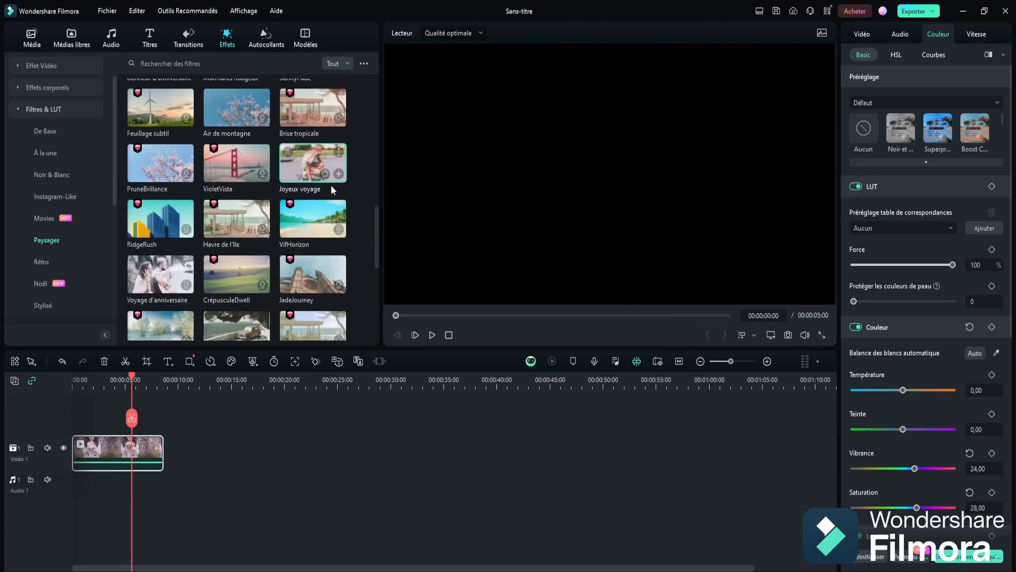
scroll(302, 212, "down", 5)
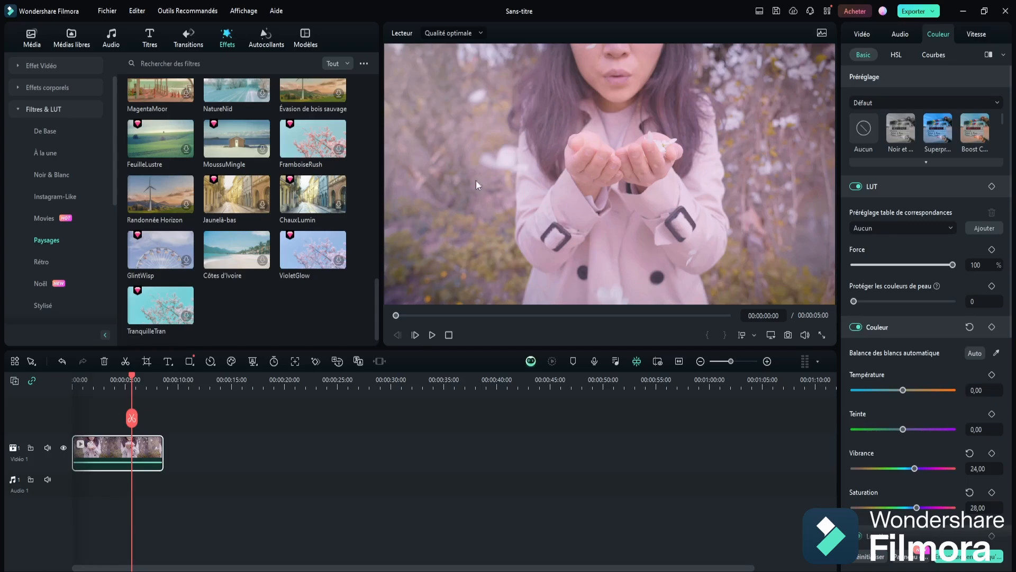
scroll(290, 180, "up", 10)
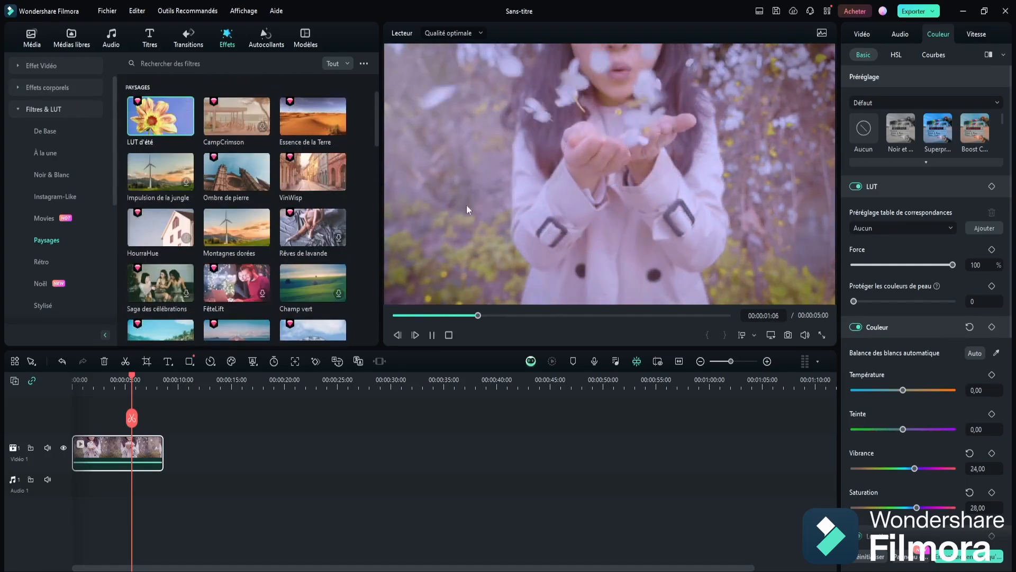
left_click(309, 238)
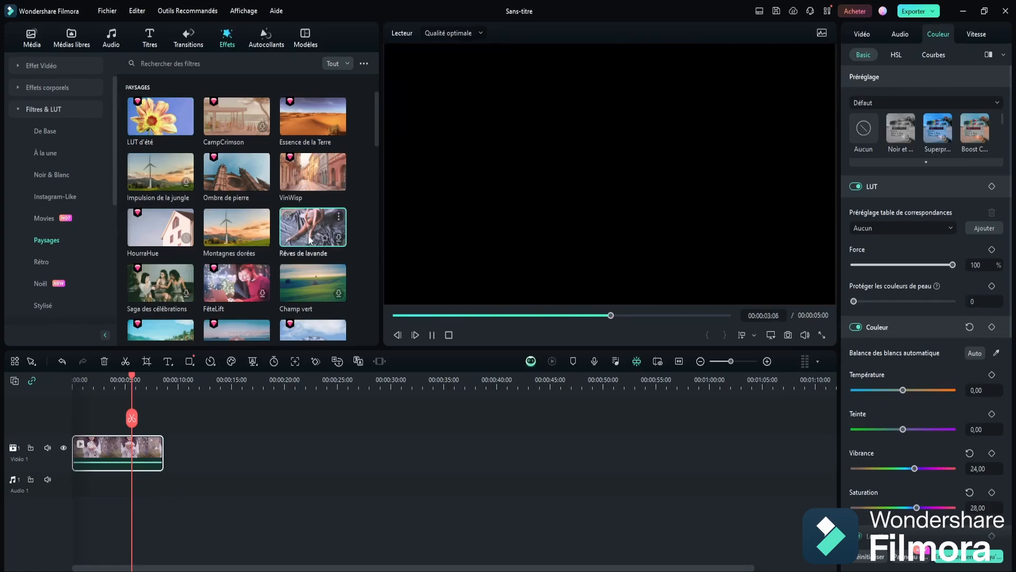
Step: Preview the Noël chaleureux 05, Noël chaleureux 02 and L'heure de la fête 03 filters from the Noël category on the e2 clip
left_click(43, 283)
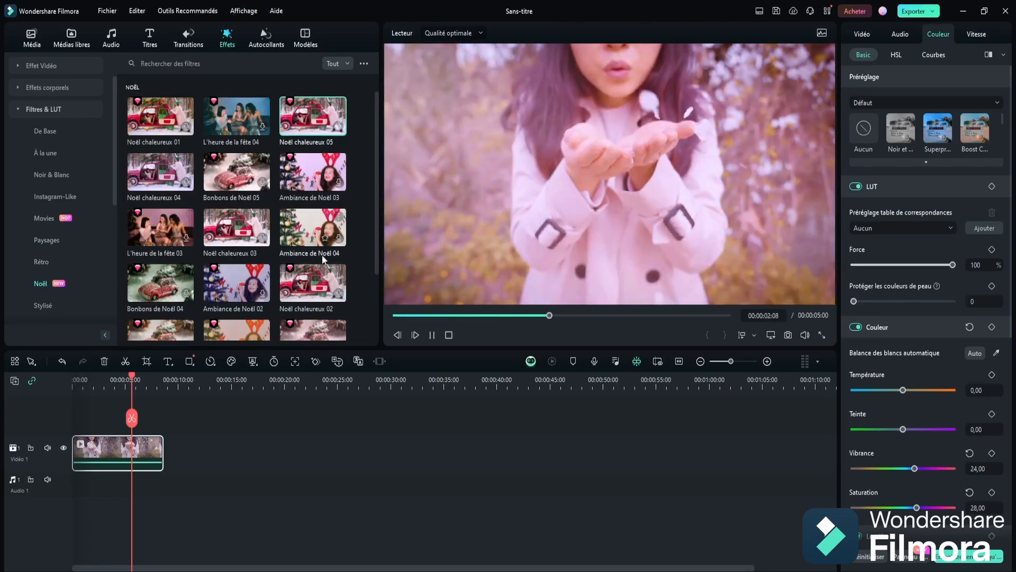
left_click(313, 106)
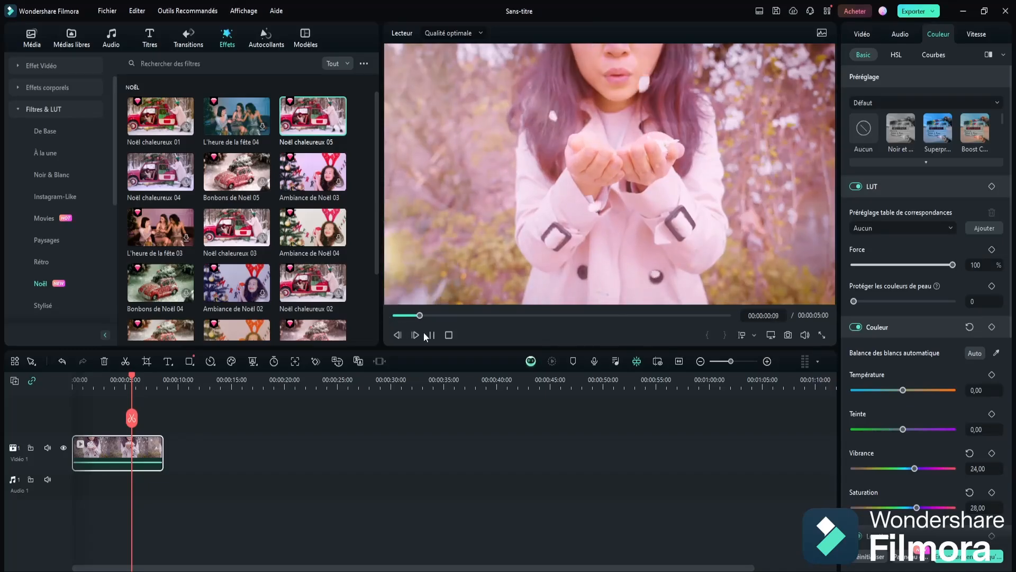
left_click(309, 285)
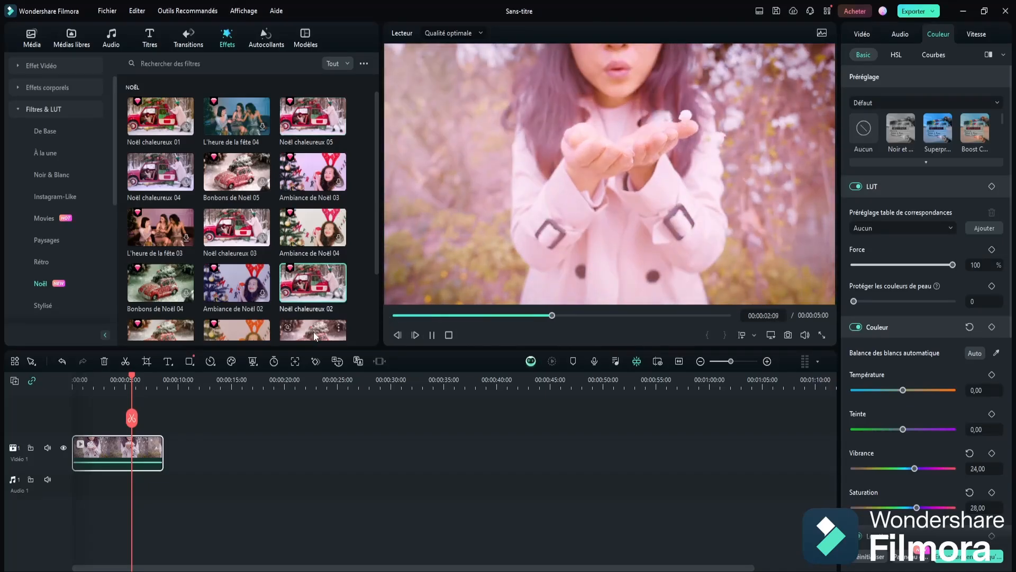
left_click(341, 299)
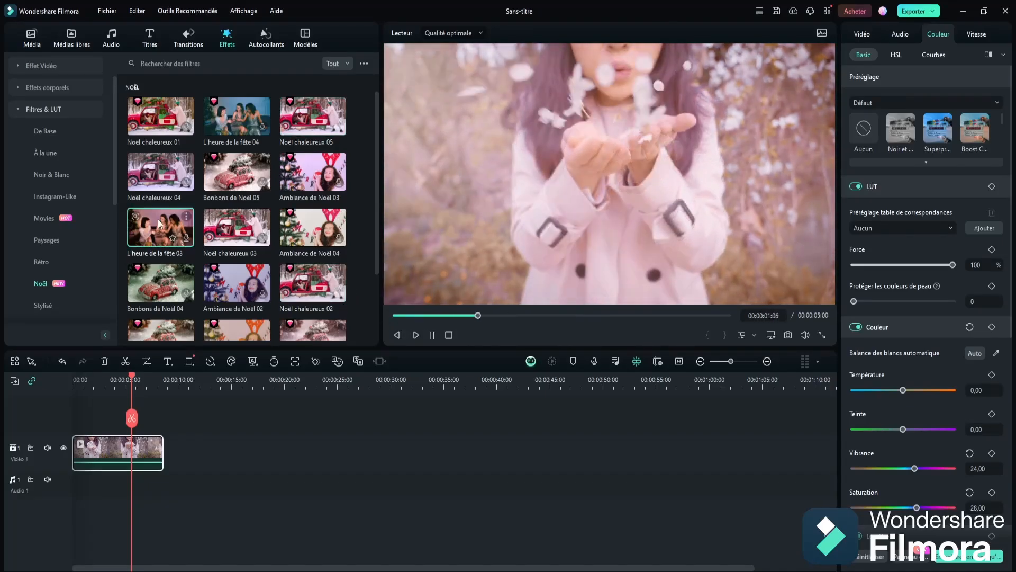
left_click_drag(169, 231, 204, 358)
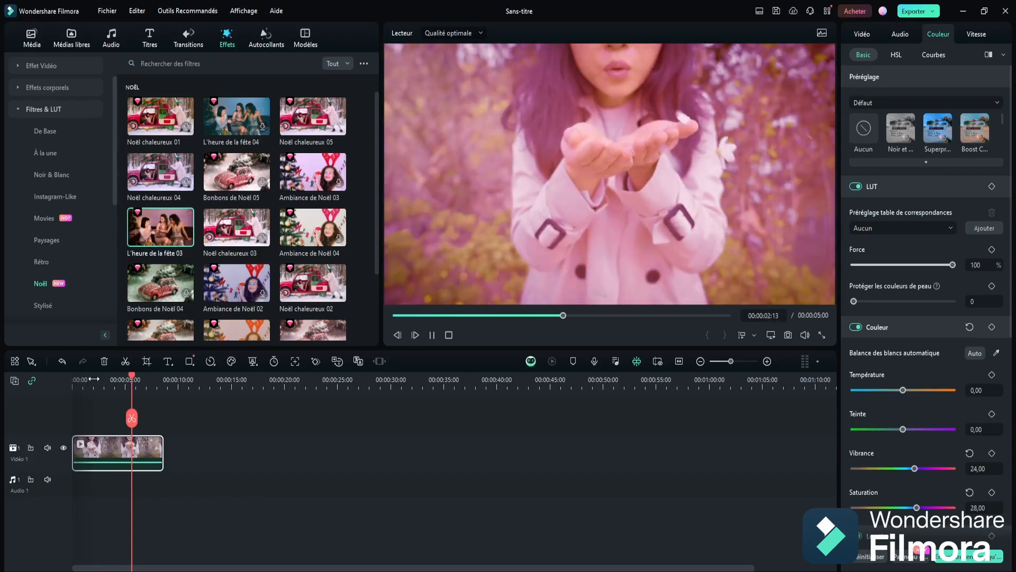
Step: Replace the e2 clip on the Vidéo 1 track with the d1 clip and play it from near its start
left_click(100, 455)
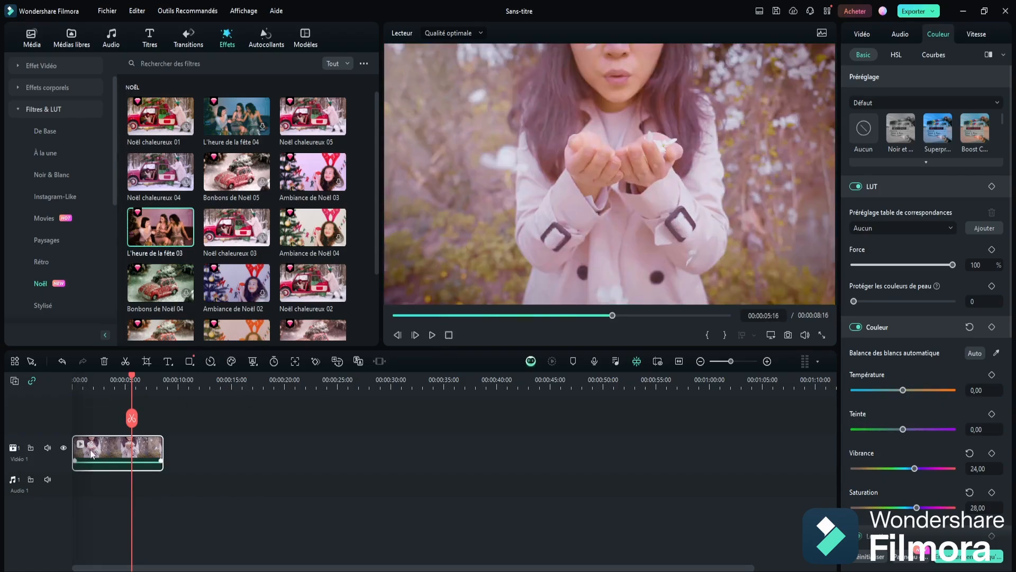
key("Delete")
left_click(38, 43)
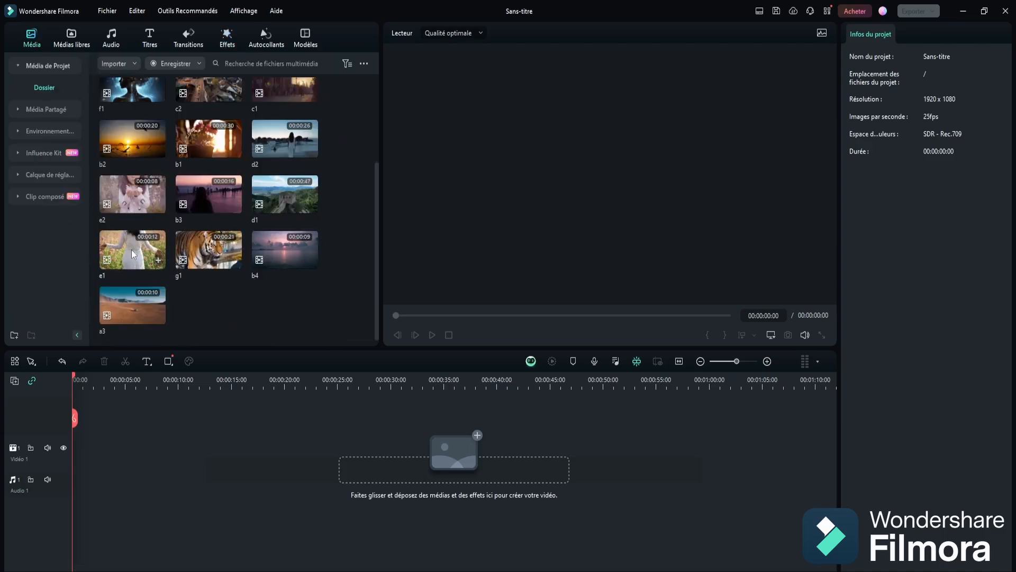
left_click_drag(235, 409, 79, 453)
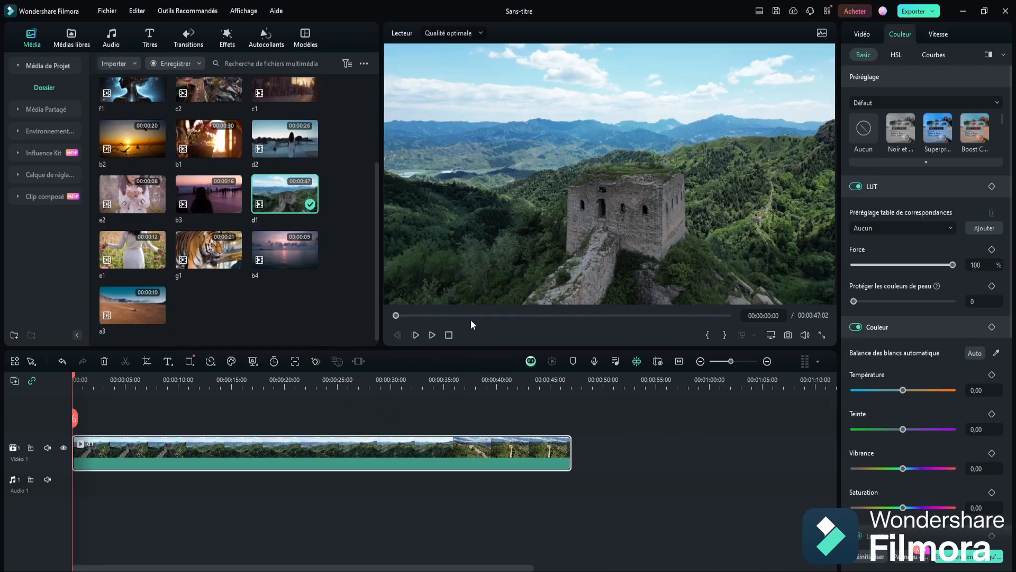
left_click(432, 335)
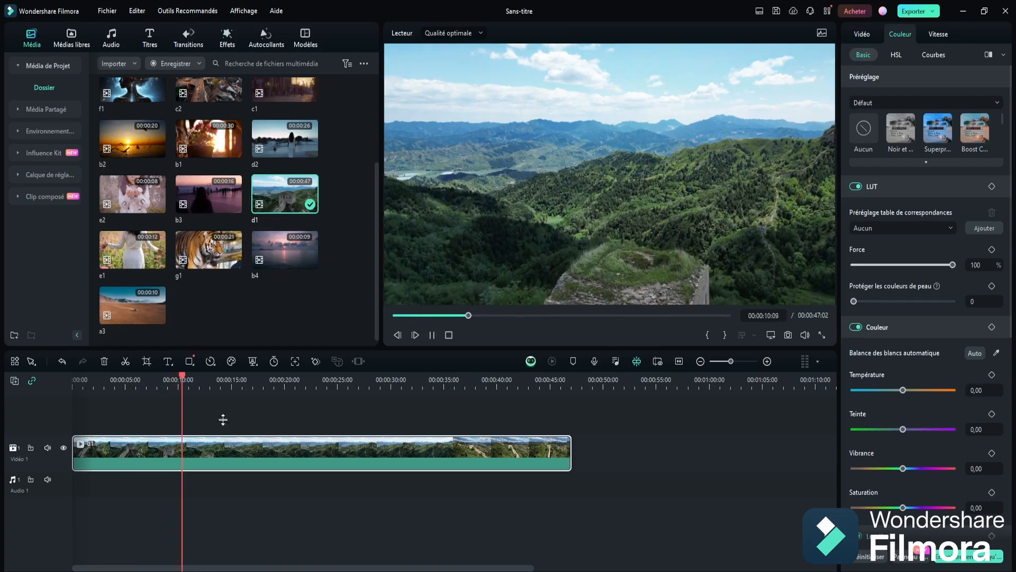
left_click(84, 384)
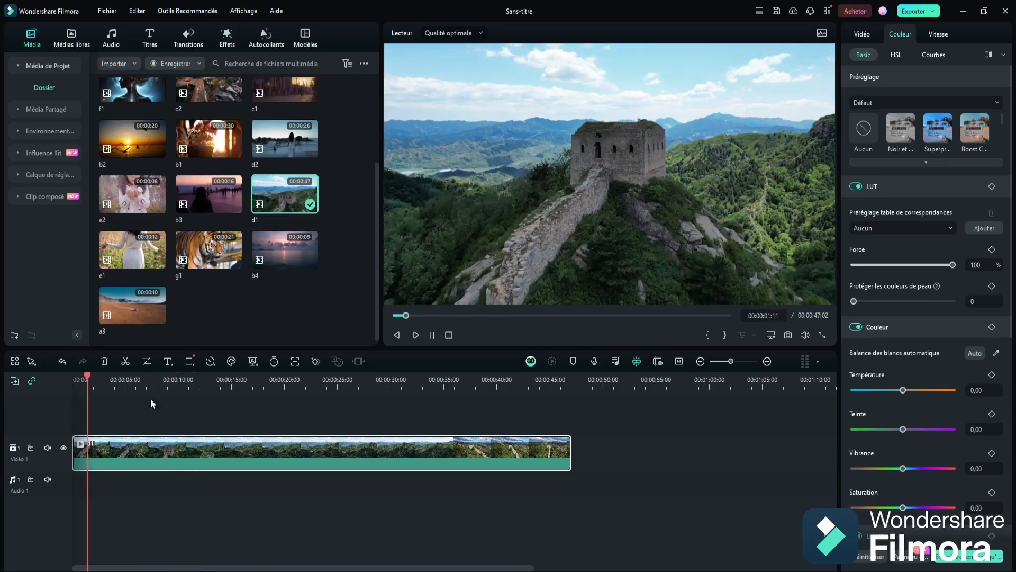
Step: Preview the LUT d'été and Impulsion de la jungle filters from the Paysages category on the d1 clip
left_click(238, 39)
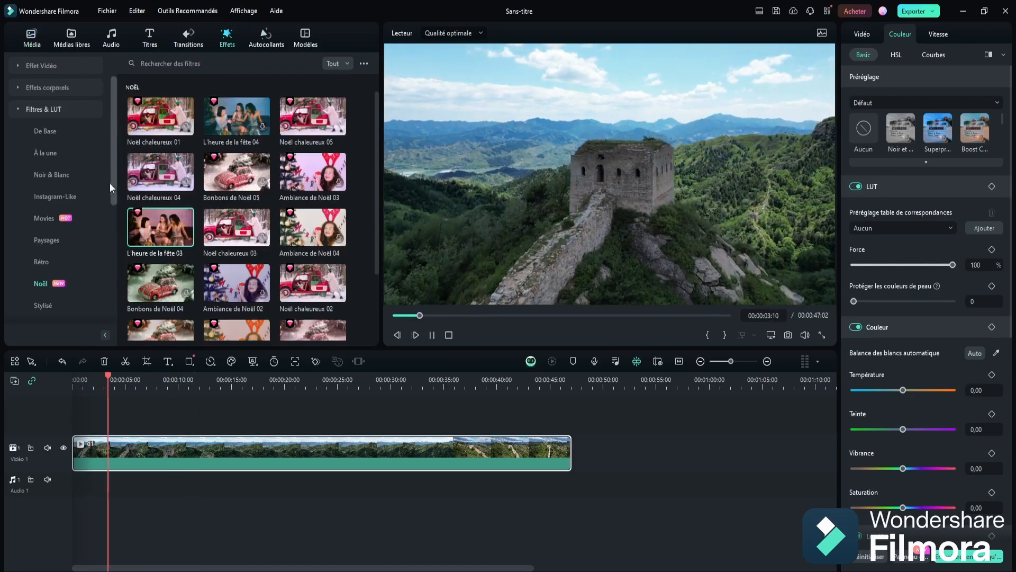
left_click(47, 244)
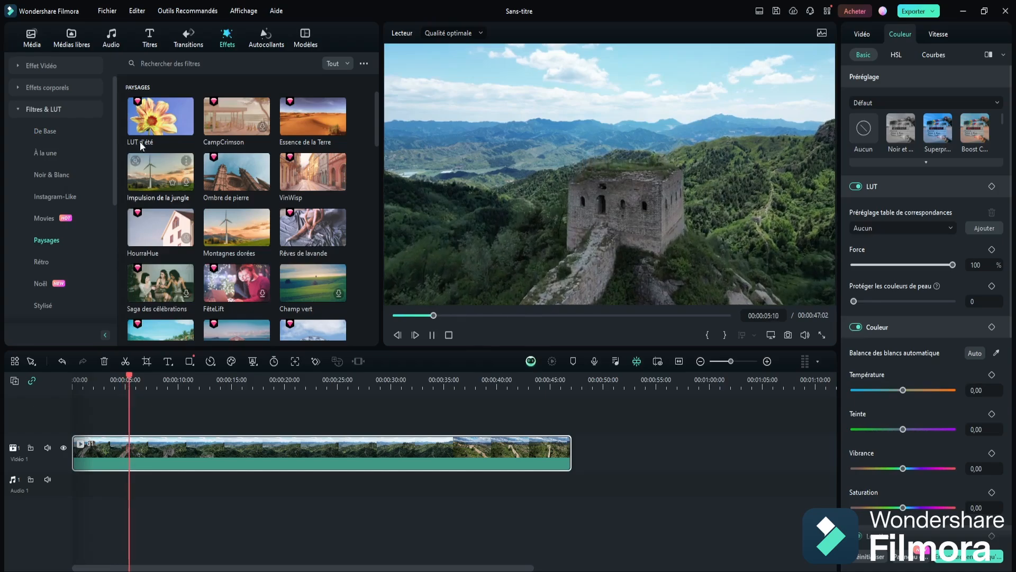
left_click(168, 127)
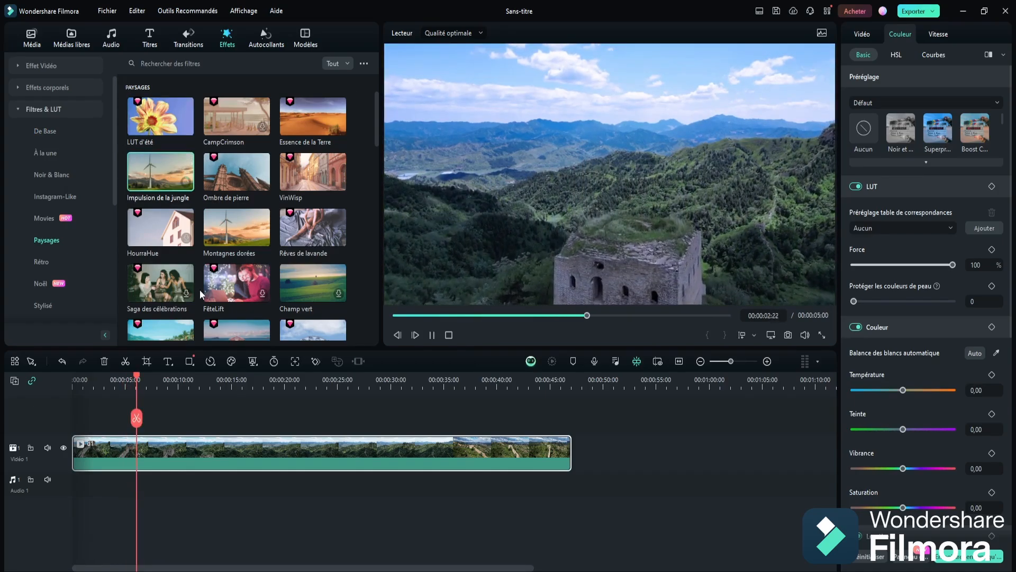
left_click(158, 179)
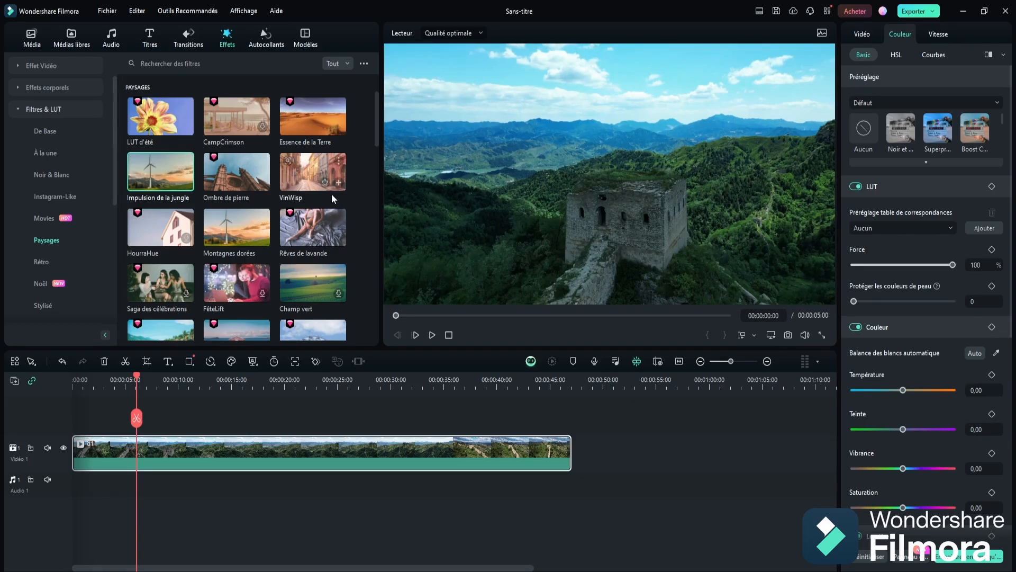
Step: Preview the Champ vert and Oasis au bord du lac filters from the Paysages category on the d1 clip
scroll(333, 198, "down", 3)
scroll(283, 279, "up", 3)
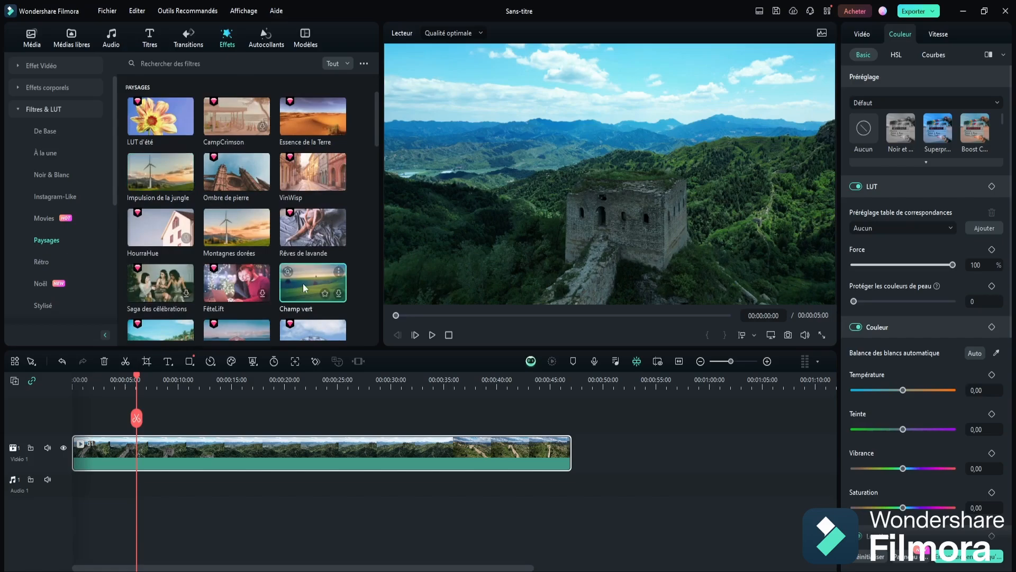
left_click(432, 335)
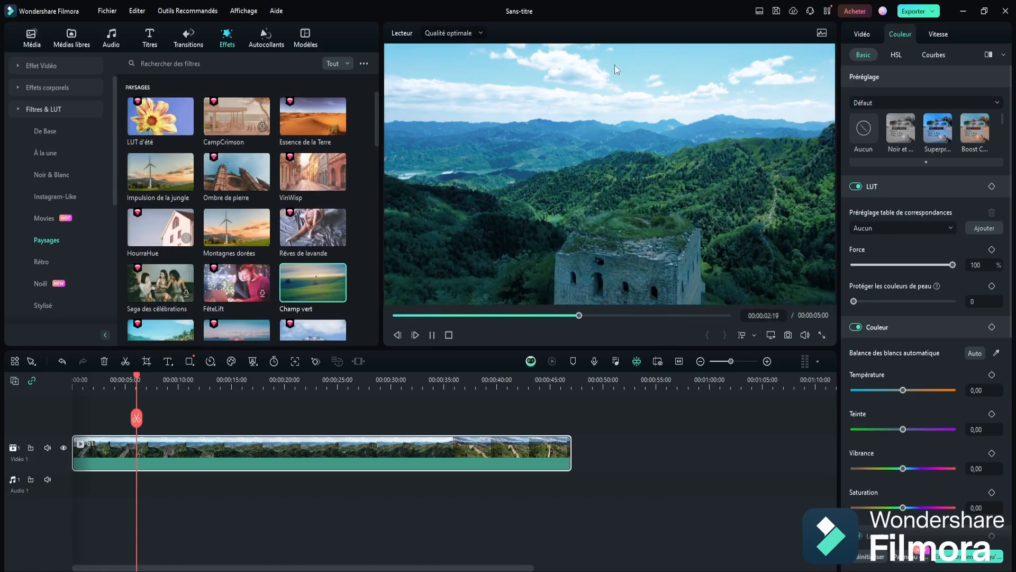
scroll(274, 201, "down", 5)
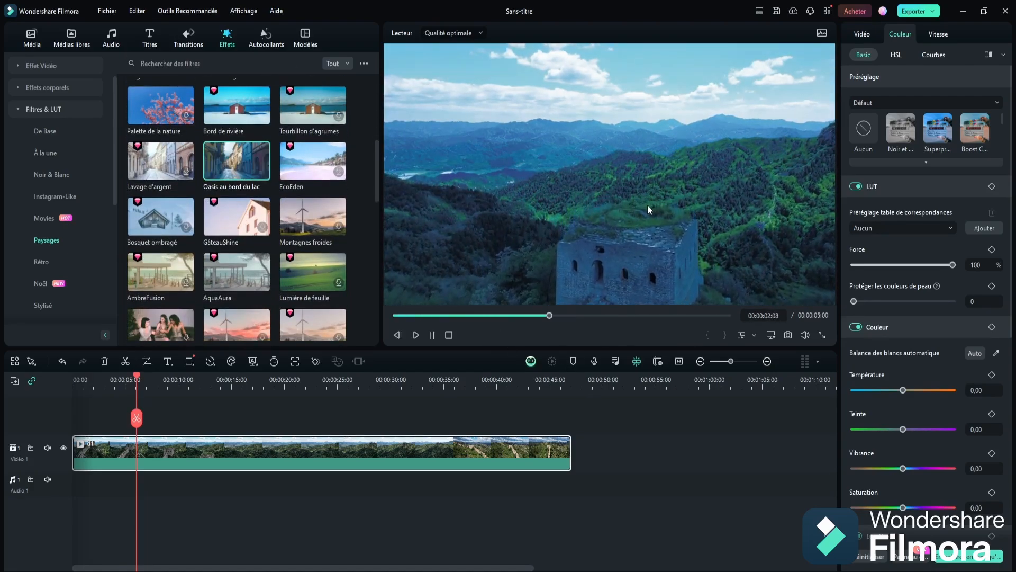
scroll(218, 208, "down", 5)
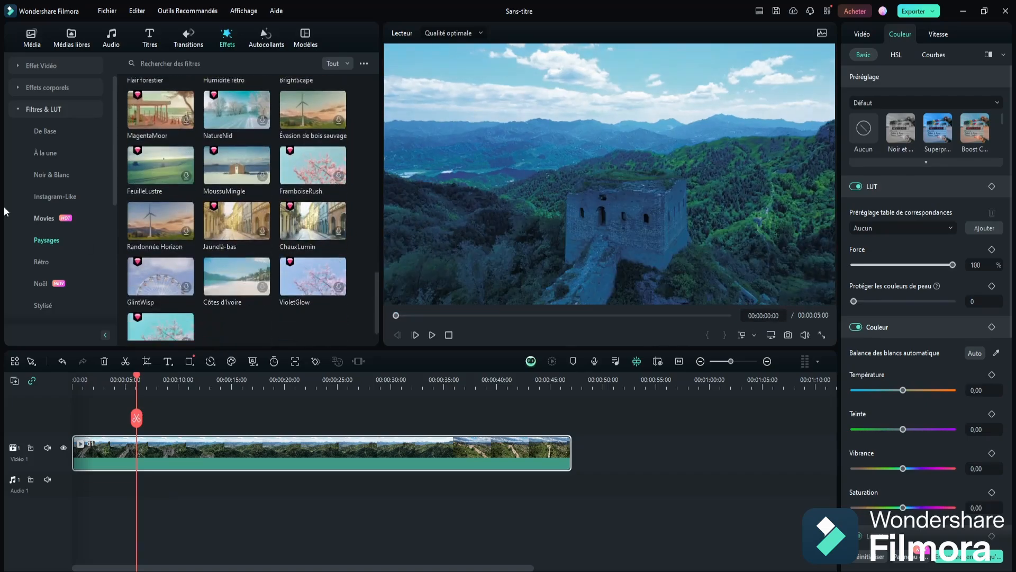
Step: Preview the AlimentationMagenta and InfernoGlow filters from the Stylisé category on the d1 clip
left_click(43, 305)
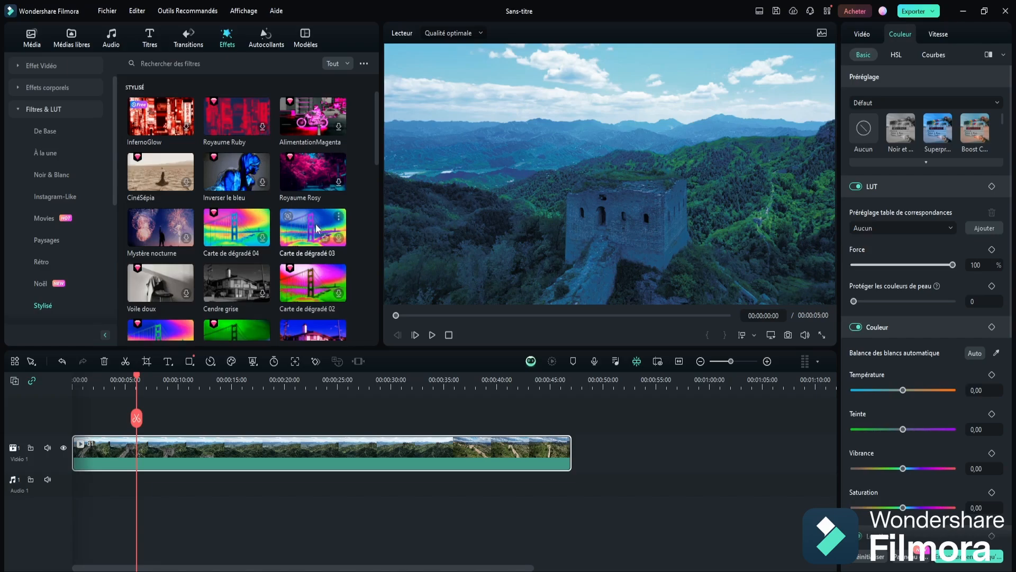
left_click(312, 129)
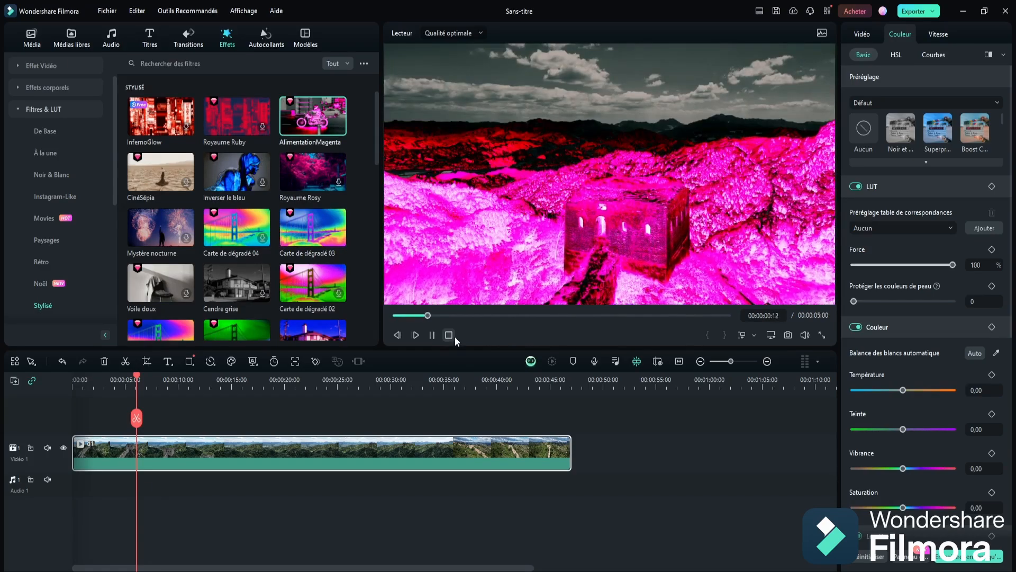
left_click(432, 335)
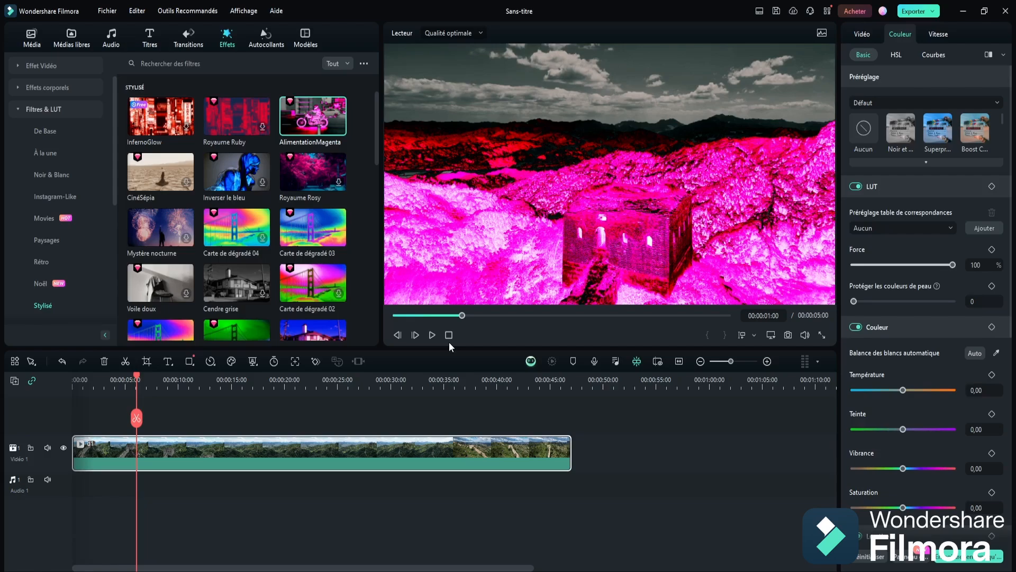
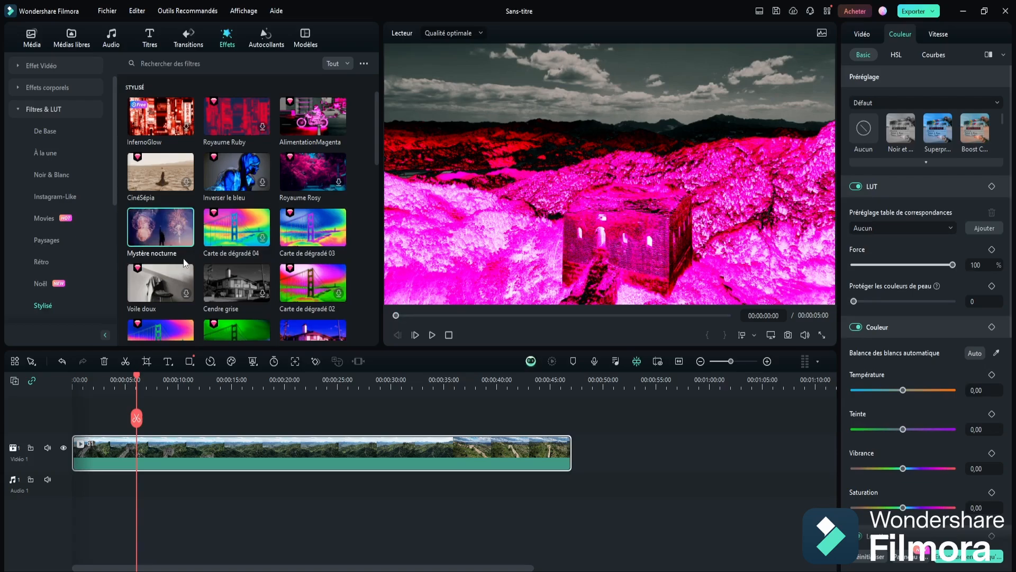
left_click(172, 125)
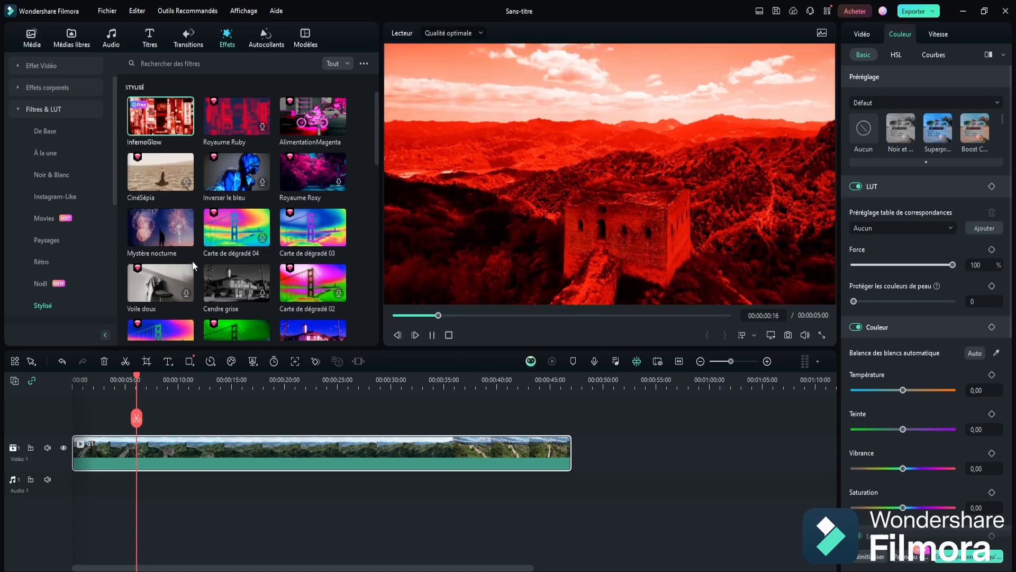
Step: Preview the VioletEve filter from the Stylisé category on the d1 clip and stop its playback
scroll(344, 283, "down", 5)
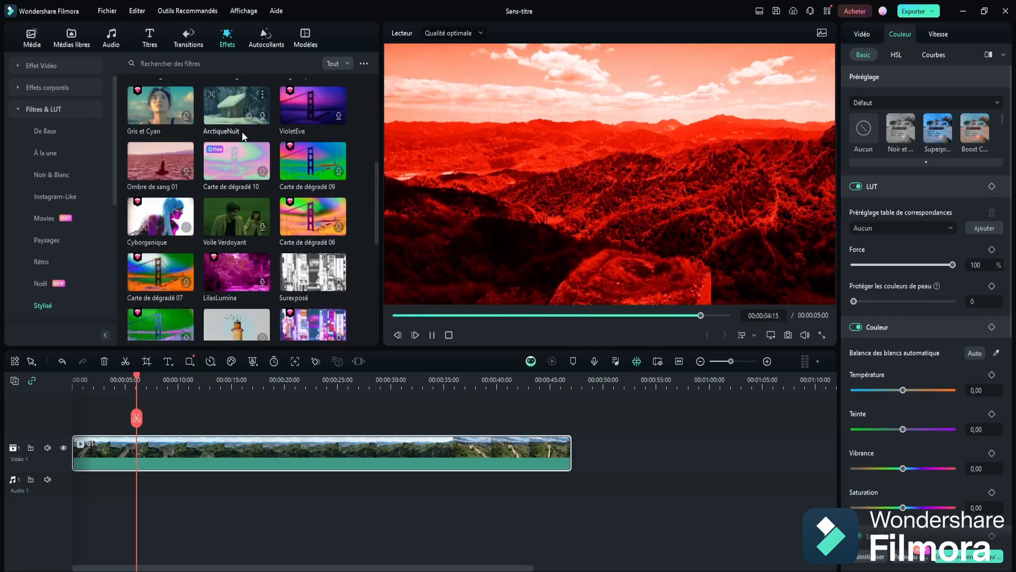
left_click(306, 107)
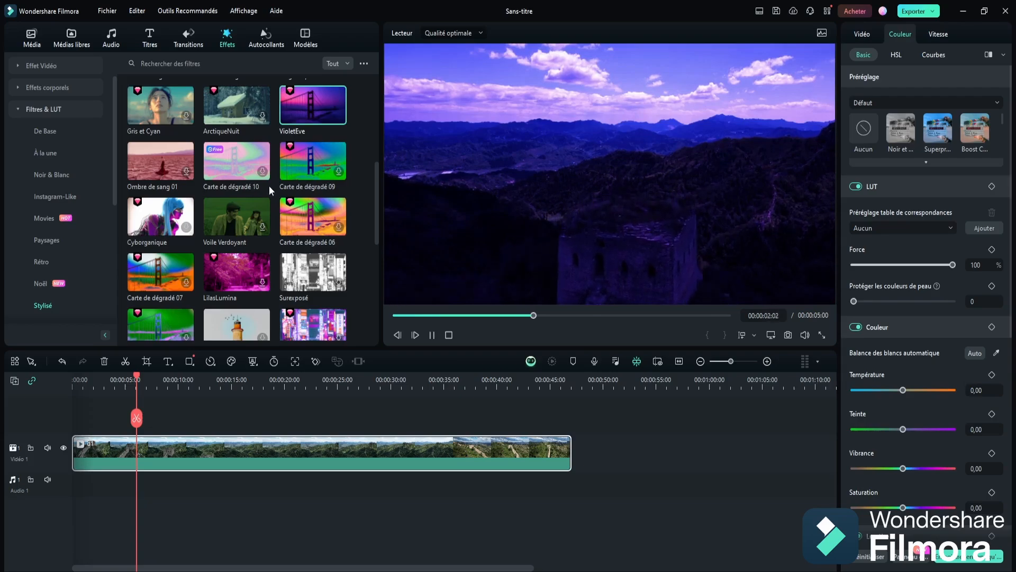
scroll(306, 194, "down", 10)
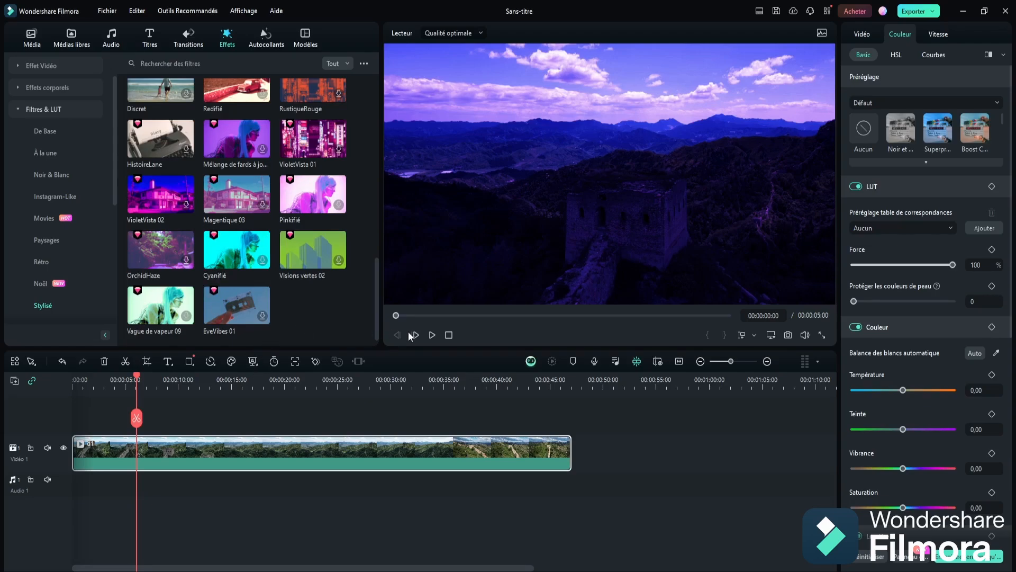
left_click(433, 334)
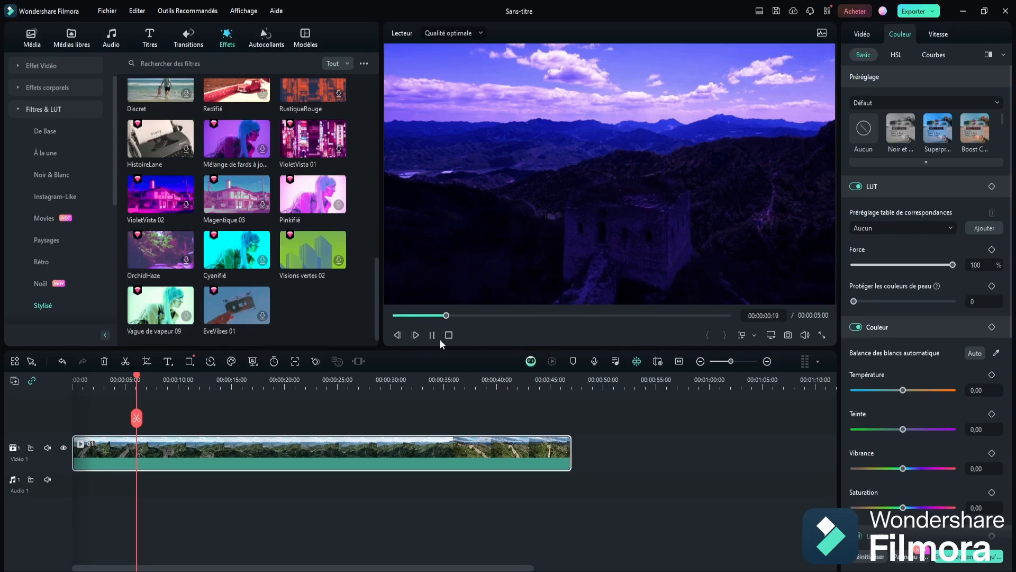
left_click(449, 334)
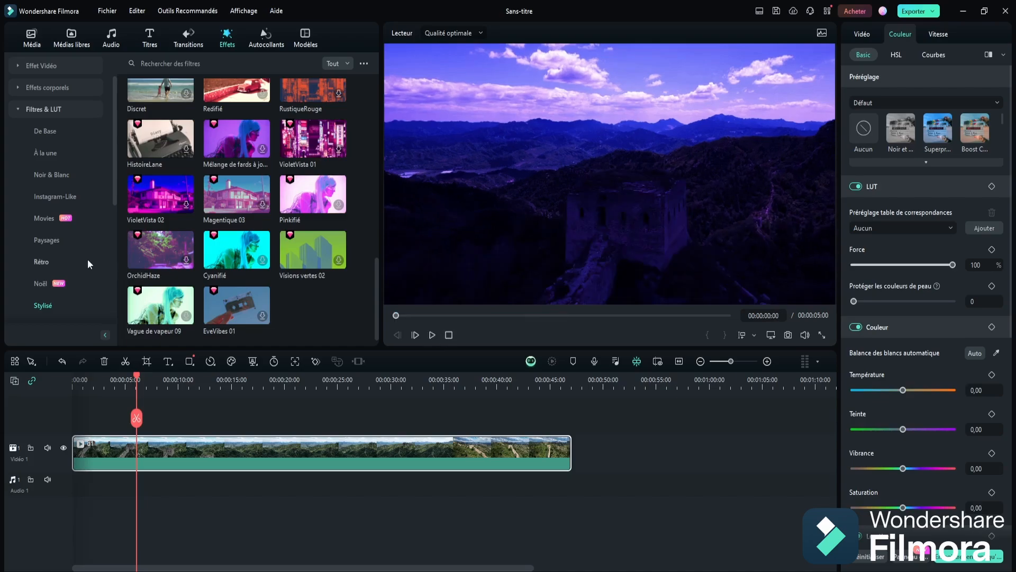
Step: Preview the Cinématique 03 filter from the Cinématographique category on the d1 clip
scroll(80, 238, "down", 5)
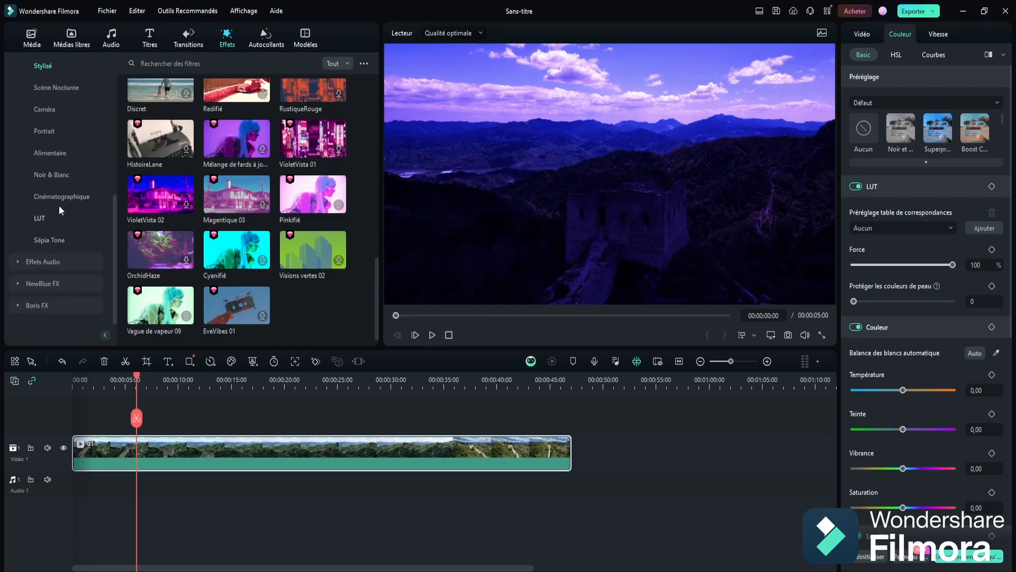
left_click(70, 196)
left_click_drag(236, 215, 432, 367)
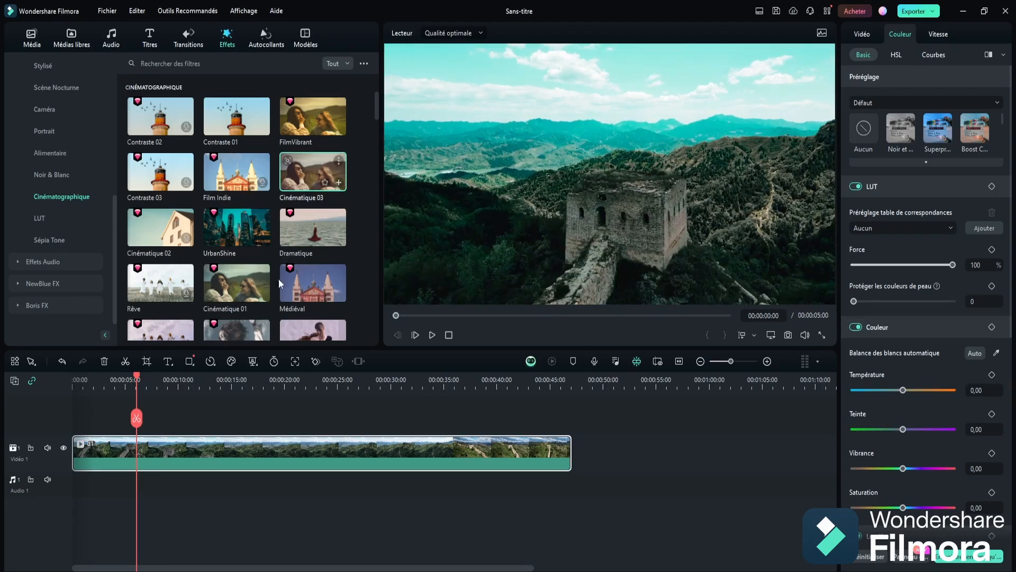
Step: Preview the Médiéval and Cyberpunk 02 filters from the Cinématographique category on the d1 clip
left_click(302, 286)
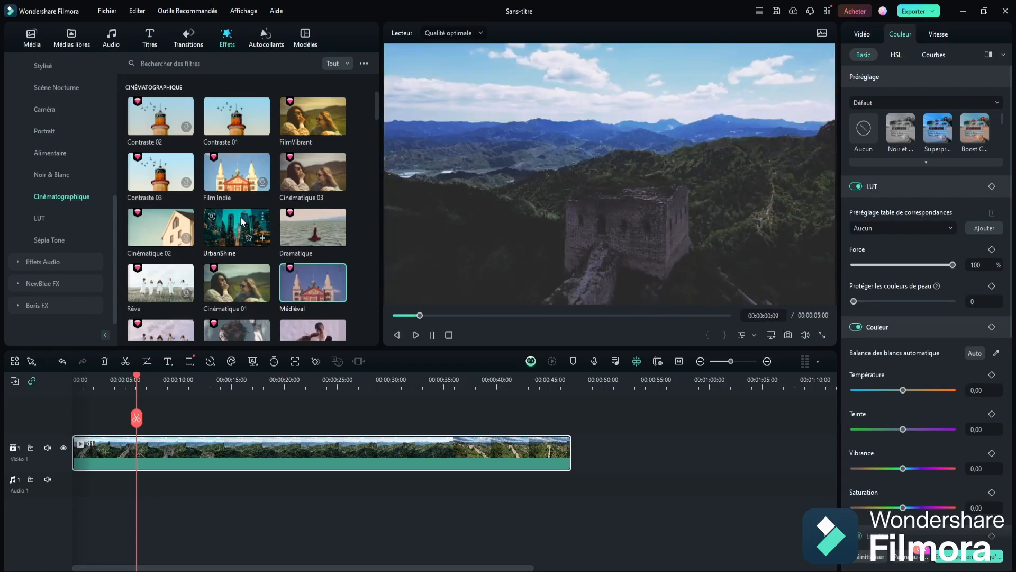
scroll(241, 222, "down", 5)
left_click(237, 272)
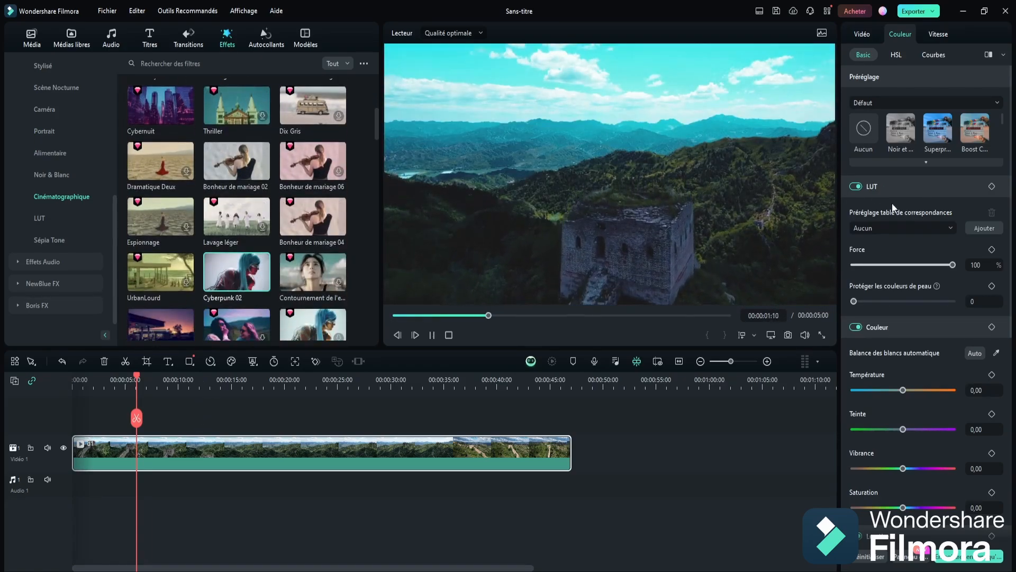
Step: Apply the Cyberpunk 2 LUT preset to the d1 clip, and replace it with the Film réconfortant preset
left_click(903, 227)
scroll(889, 231, "down", 3)
left_click(892, 271)
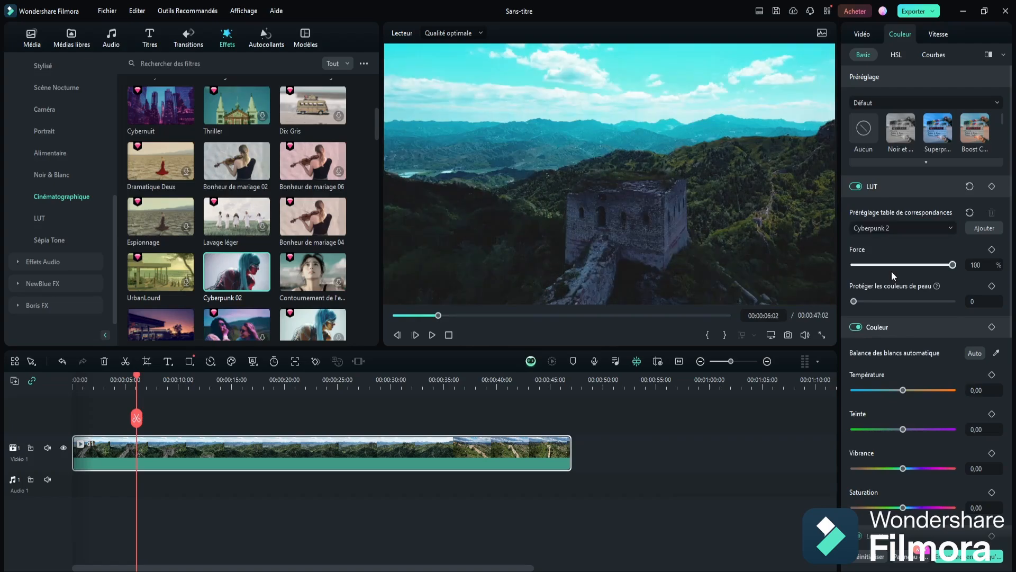
left_click(891, 229)
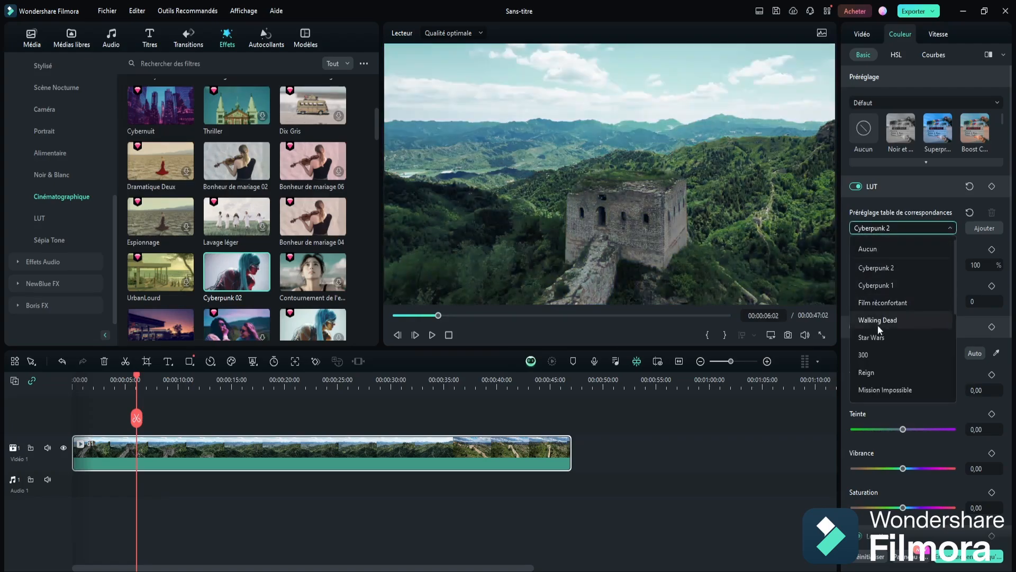
left_click(894, 304)
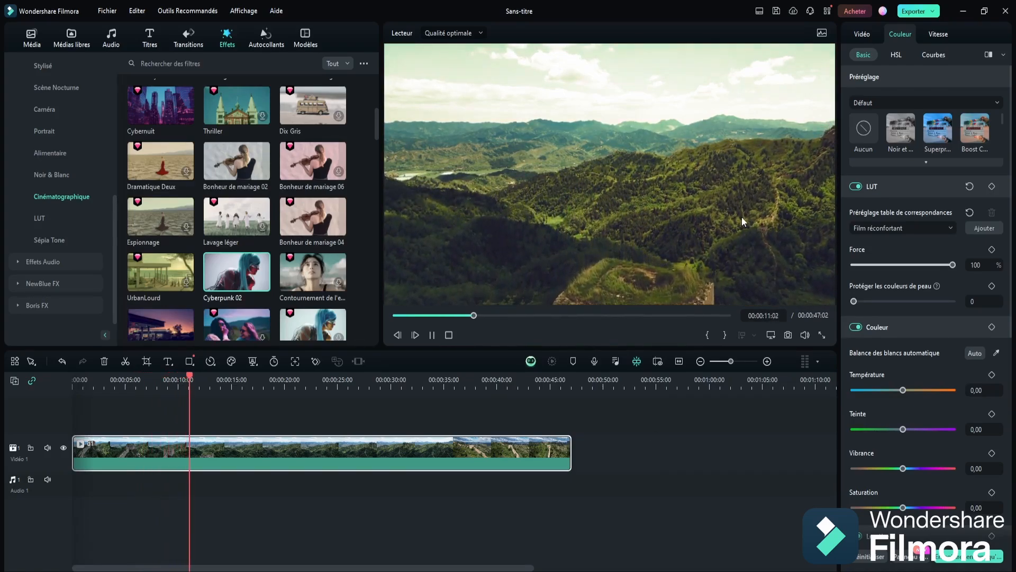
Step: Change the d1 clip's LUT preset to Film noir et blanc during playback
left_click(879, 229)
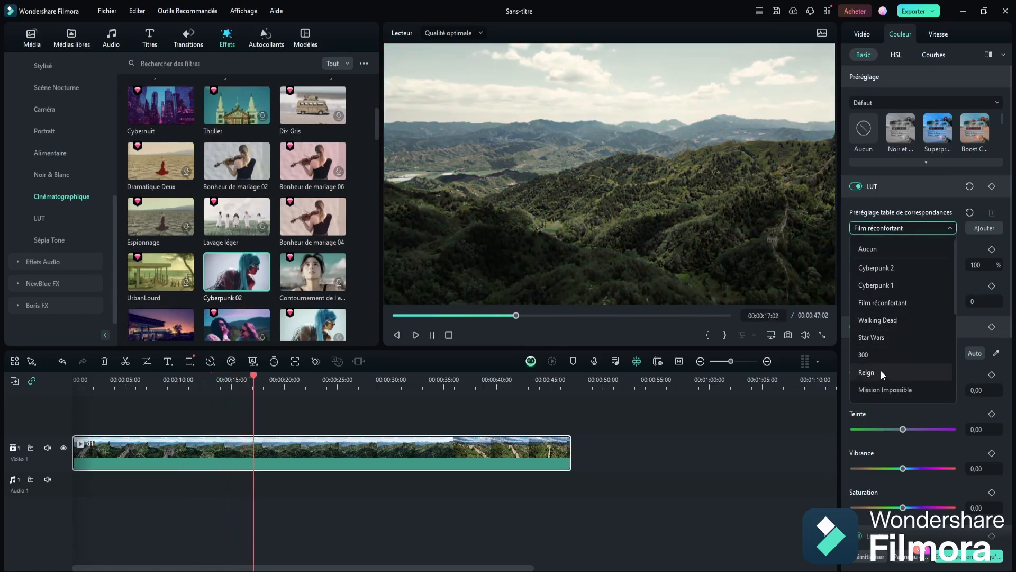
scroll(900, 367, "down", 3)
scroll(906, 363, "down", 1)
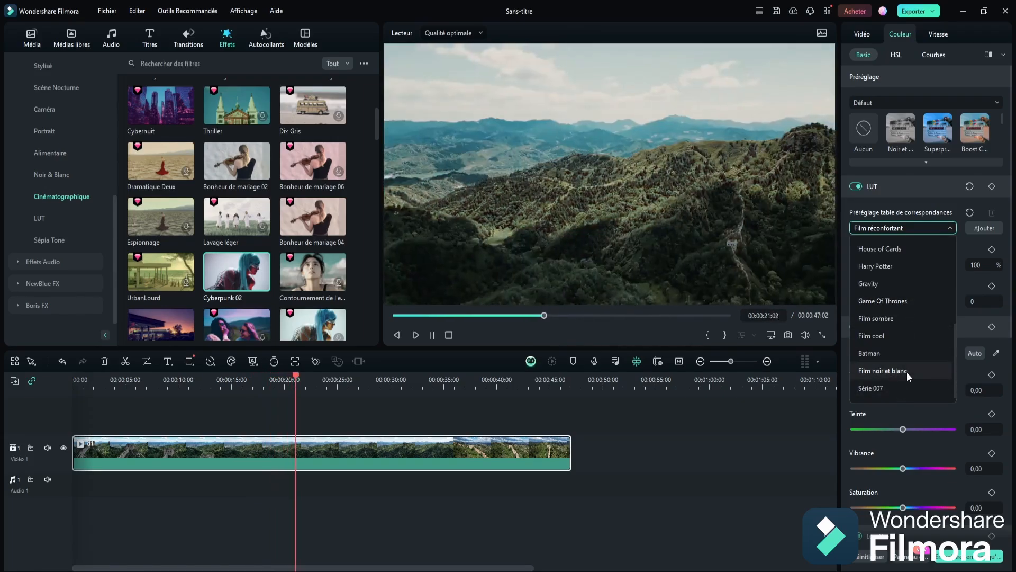
left_click(907, 372)
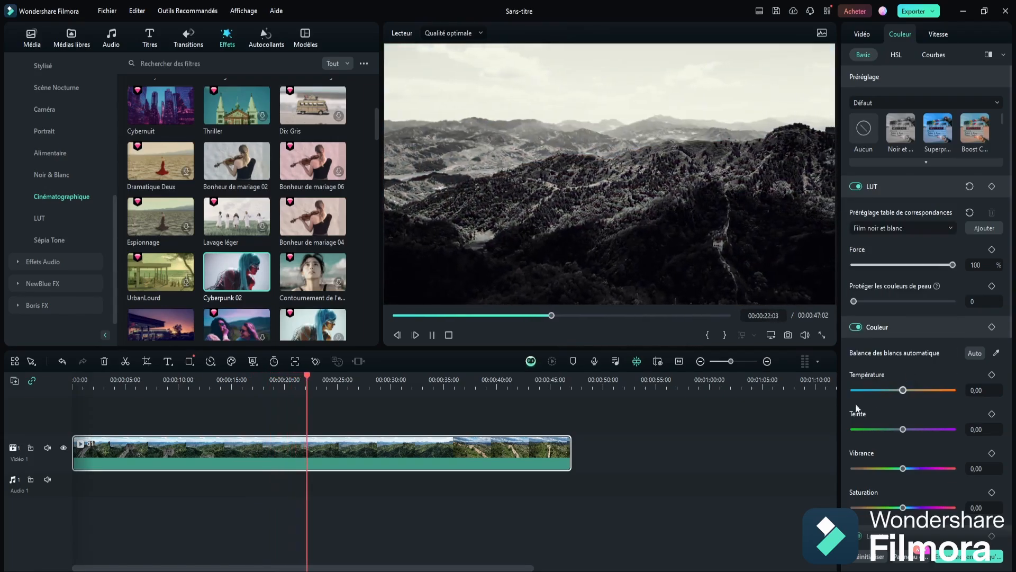
Step: Set the d1 clip's LUT preset to Harry Potter and stop the playback
left_click(920, 225)
scroll(908, 317, "up", 3)
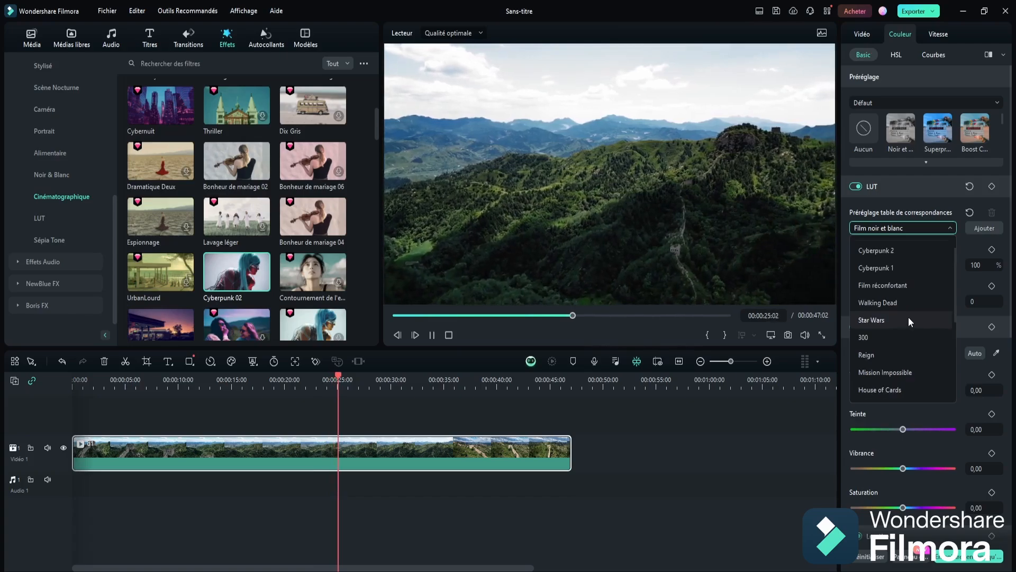
scroll(908, 330, "down", 3)
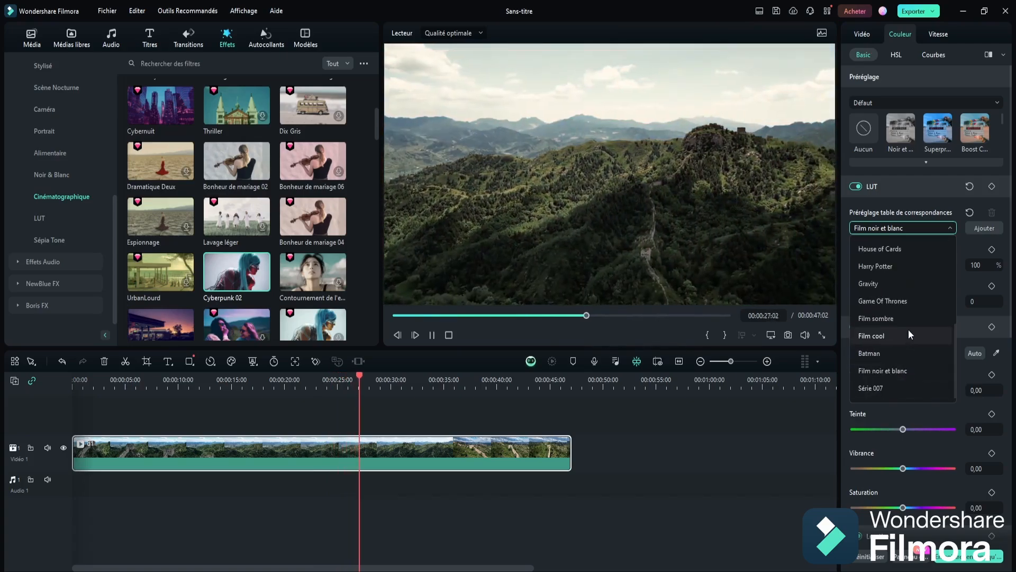
left_click(914, 266)
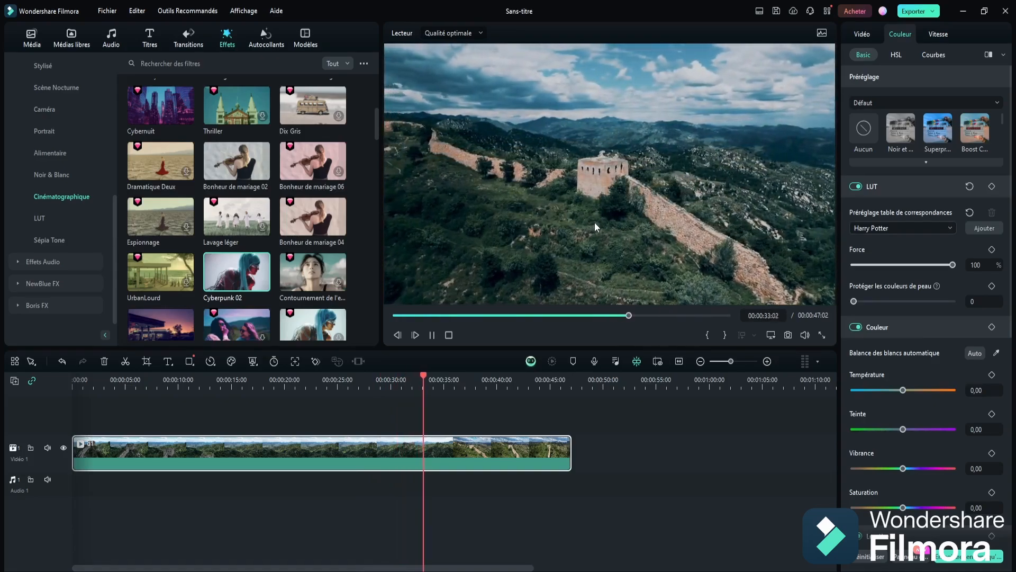
left_click(449, 335)
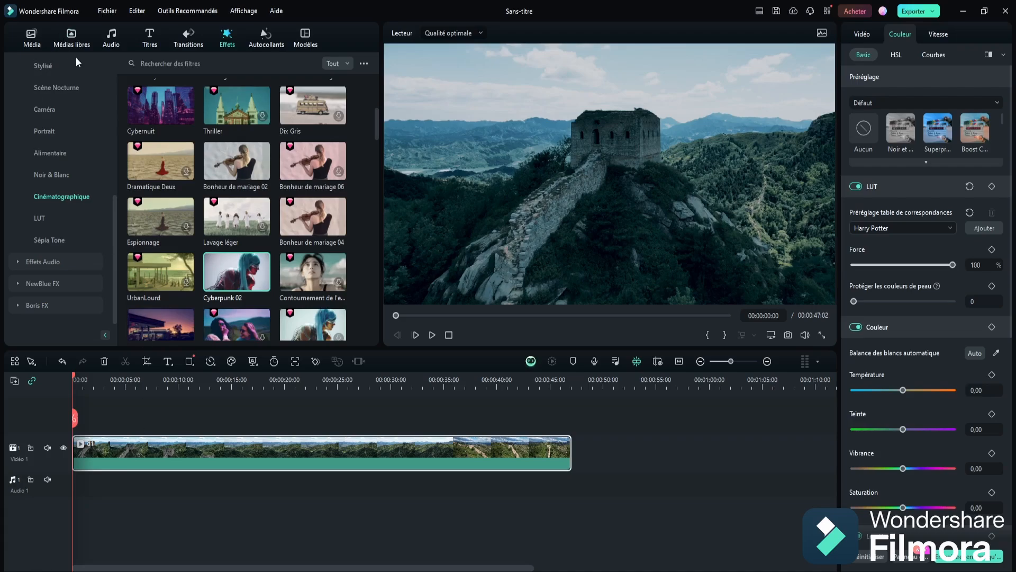
Step: Delete the d1 clip from the timeline and expand the Filtres & LUT effects category
key("Delete")
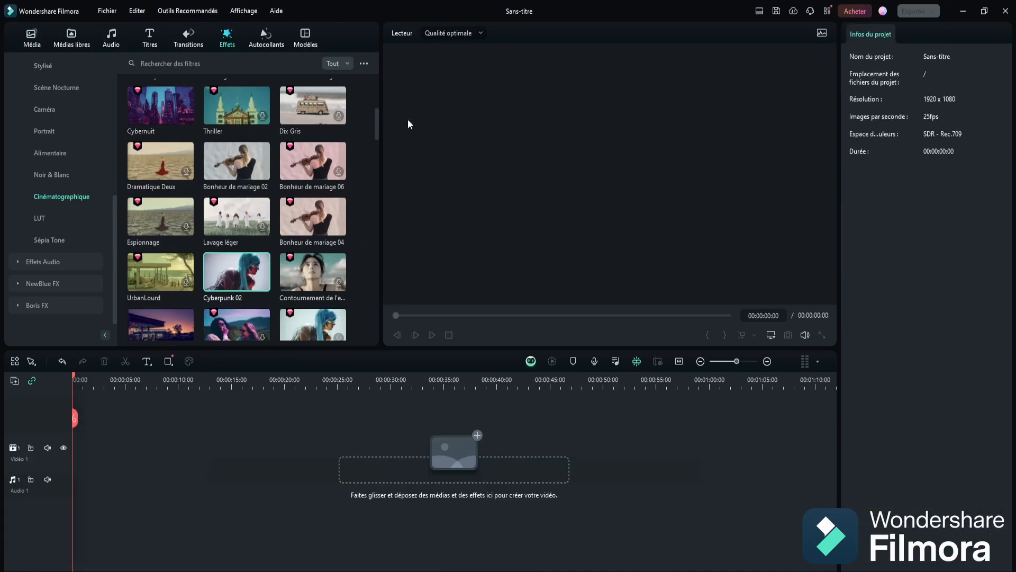
mouse_move(292, 152)
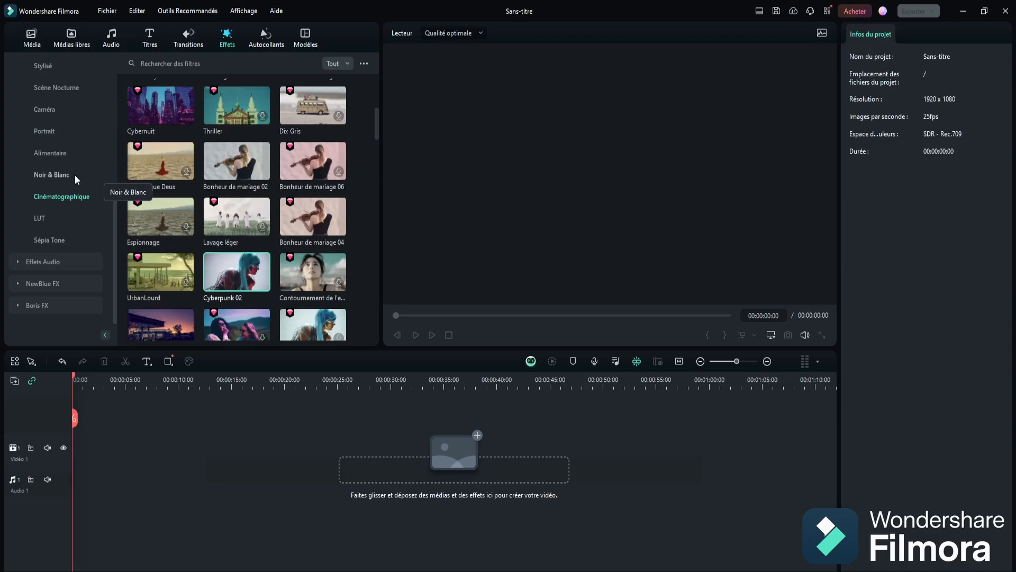
scroll(61, 195, "up", 10)
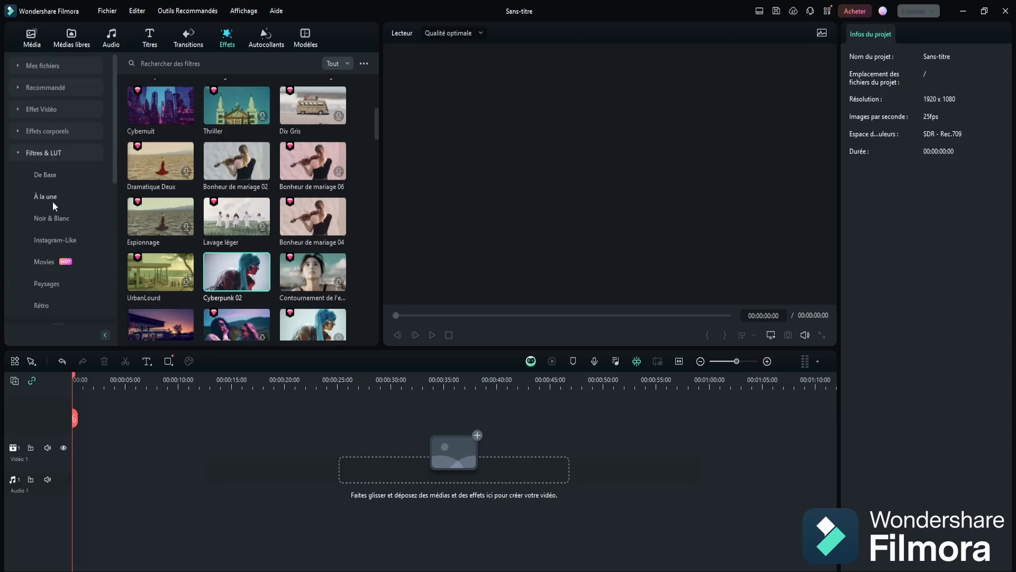
left_click(21, 110)
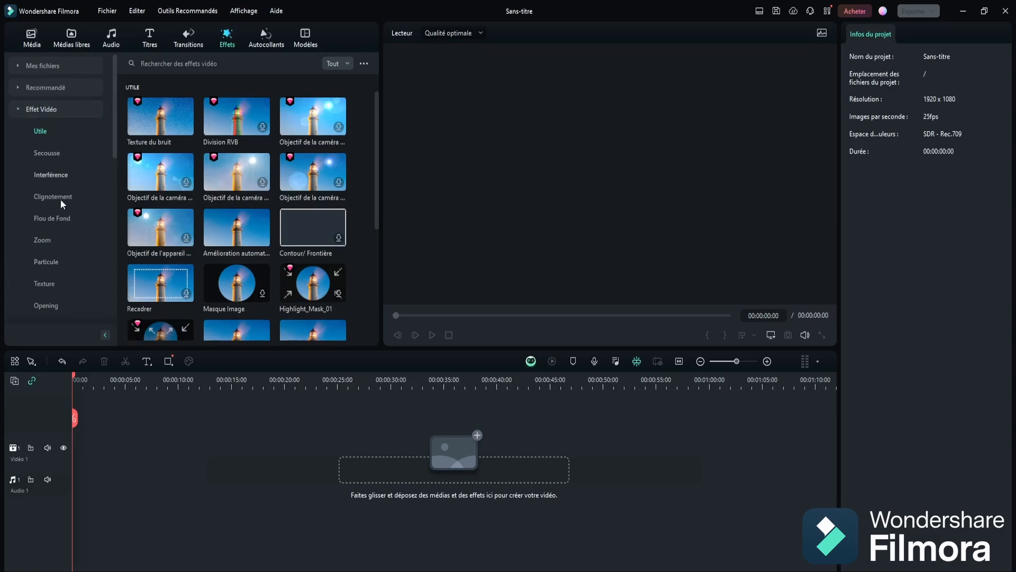
left_click(16, 110)
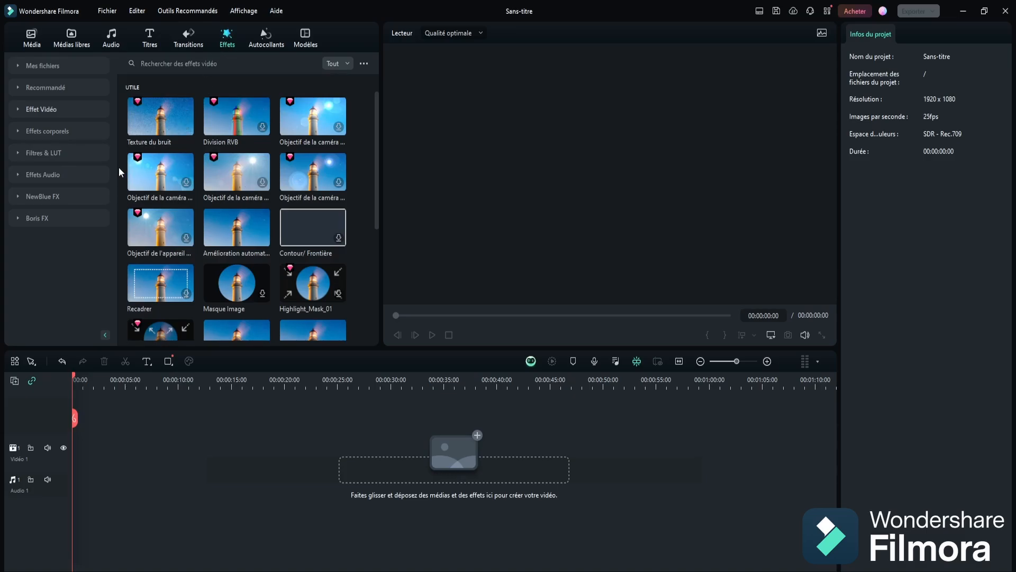
left_click(13, 154)
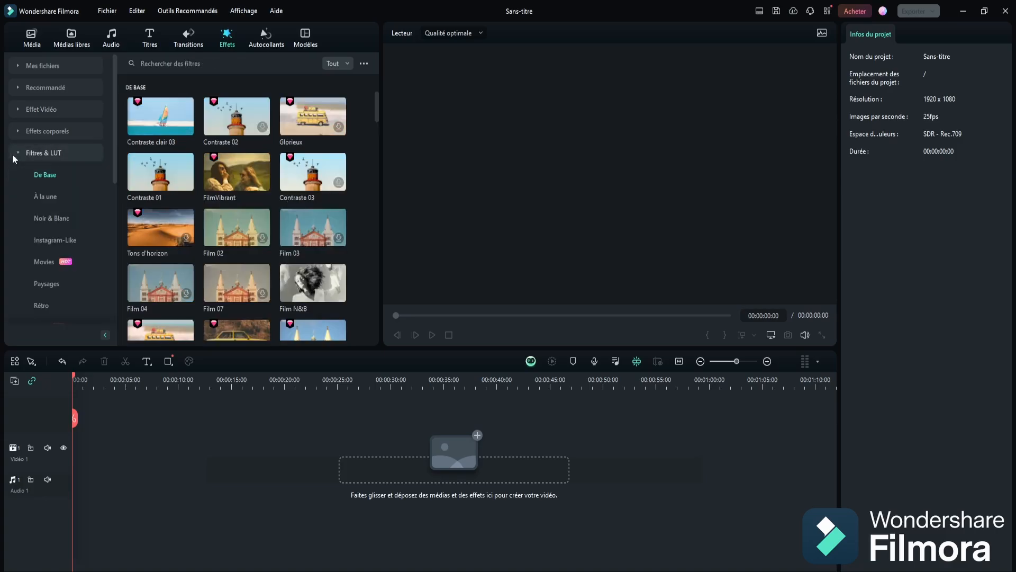
Step: Add the e1 clip from the project media to the start of the Vidéo 1 track
left_click(32, 37)
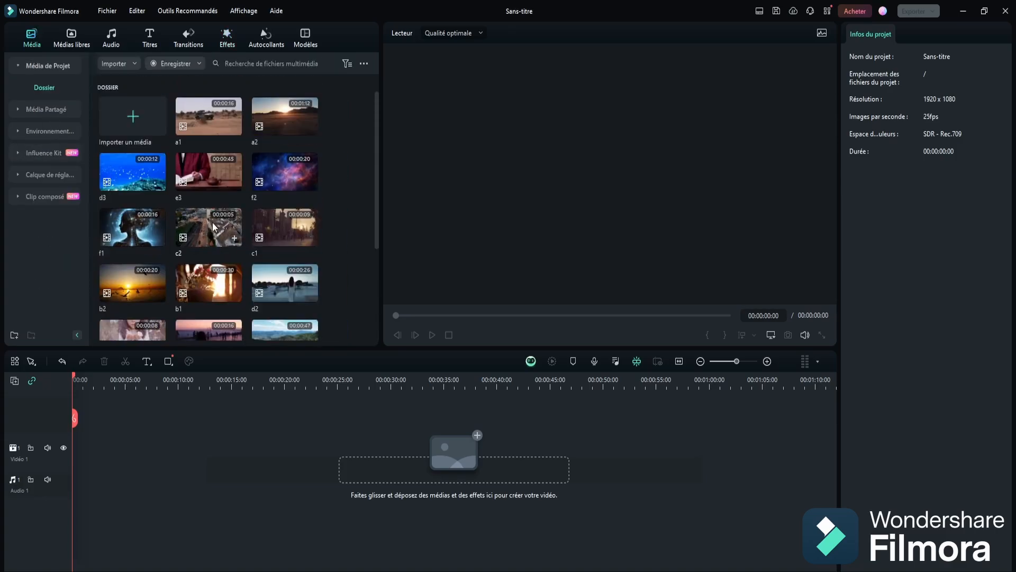
scroll(211, 191, "down", 3)
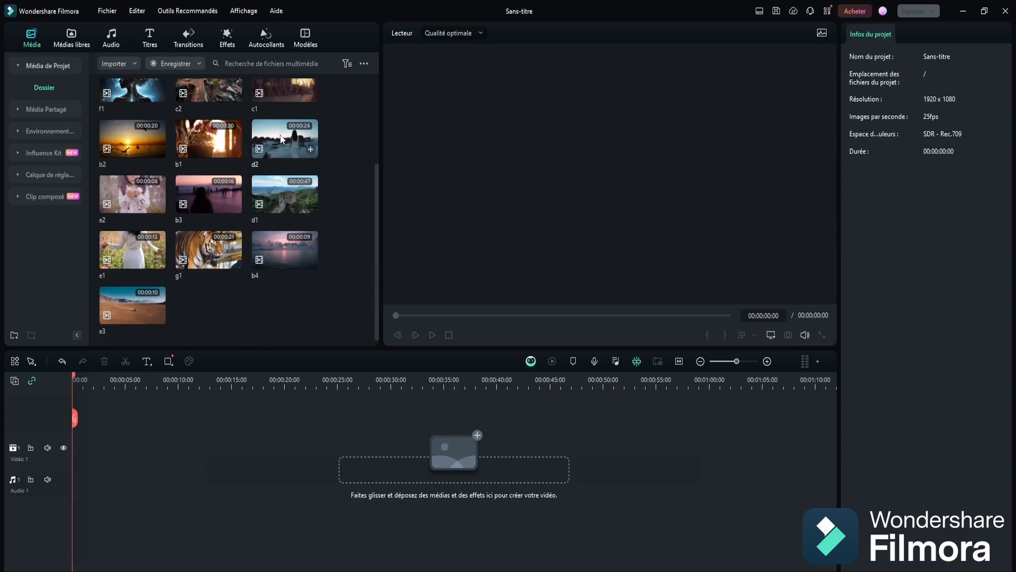
left_click_drag(133, 249, 80, 474)
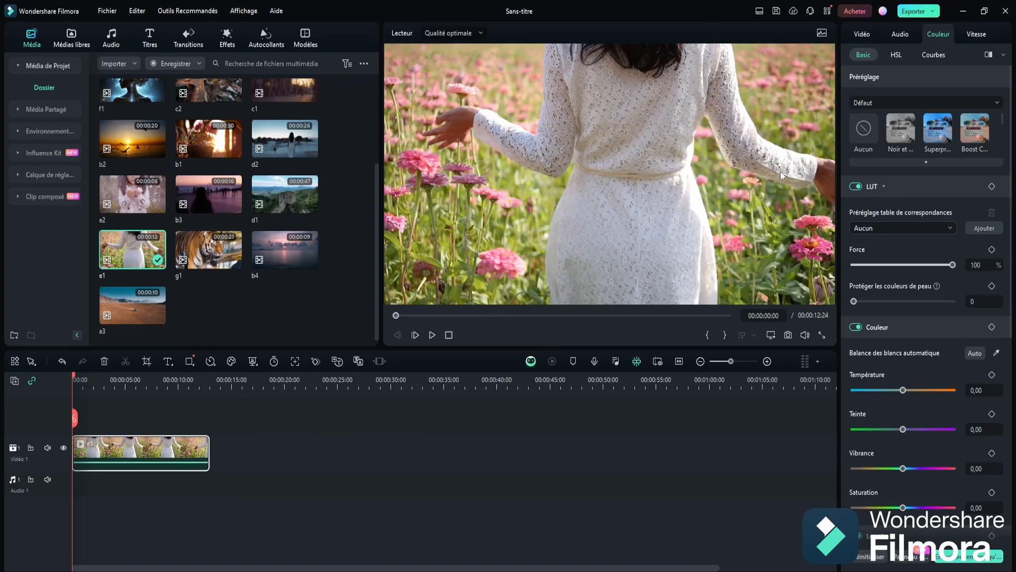
Step: Preview the available LUT presets on the e1 clip without applying any, and deselect the clip
left_click(947, 228)
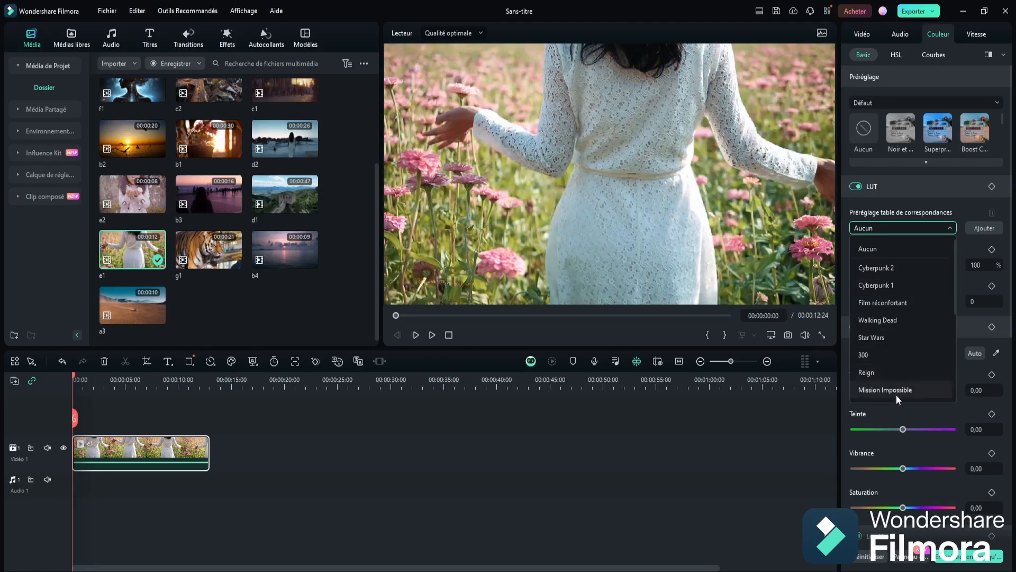
scroll(897, 395, "down", 5)
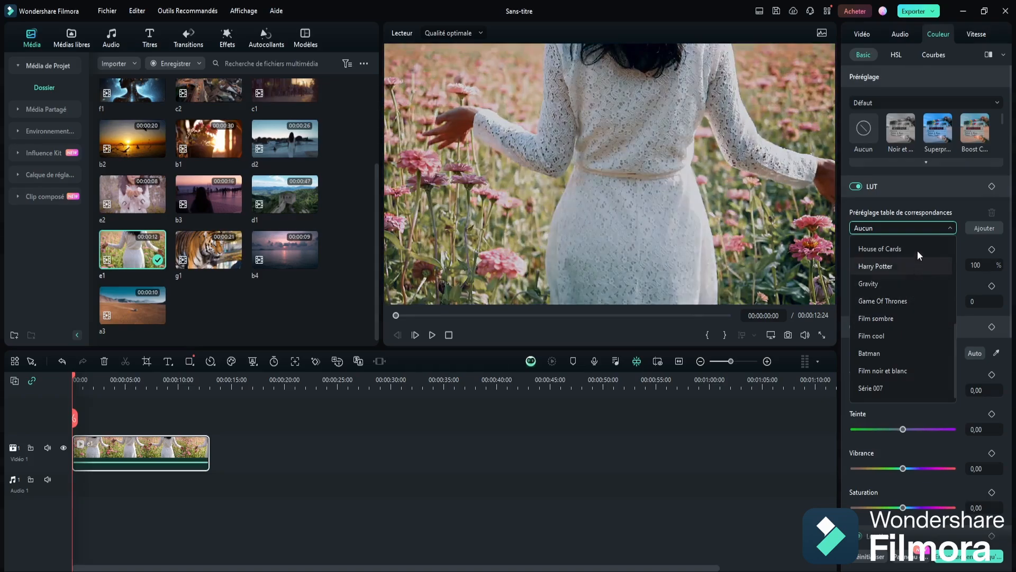
left_click(778, 421)
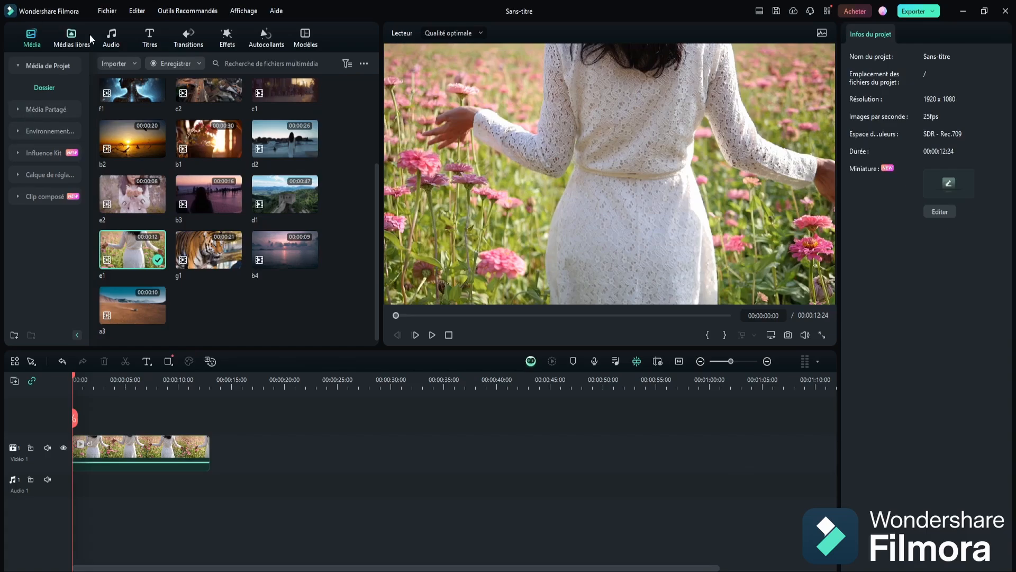
Step: Preview the Ton Perle, Chaleur du corail, Baleine Bleu 03 and Rouge Corail filters from the Portrait category on the e1 clip
left_click(220, 40)
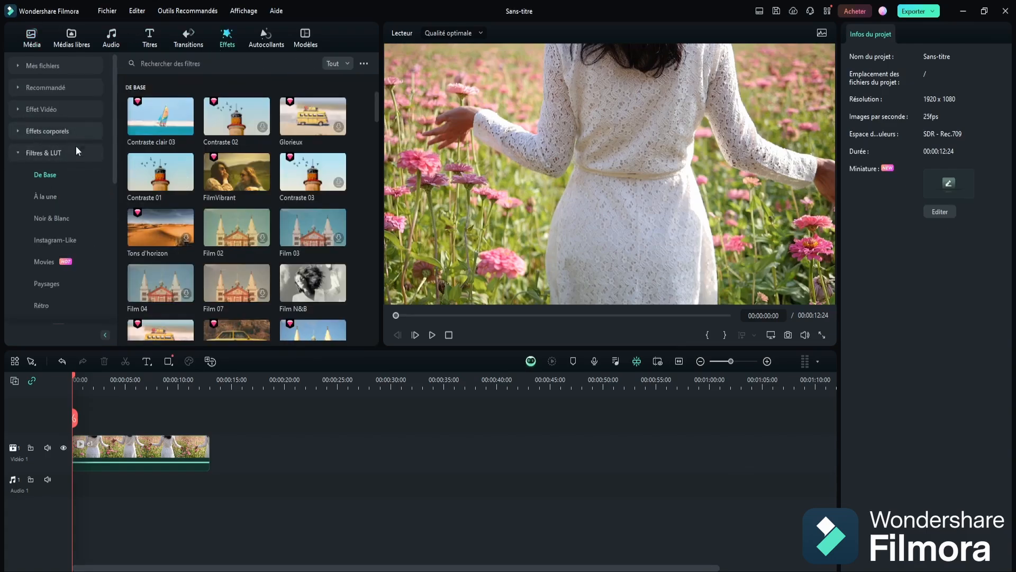
scroll(76, 150, "down", 5)
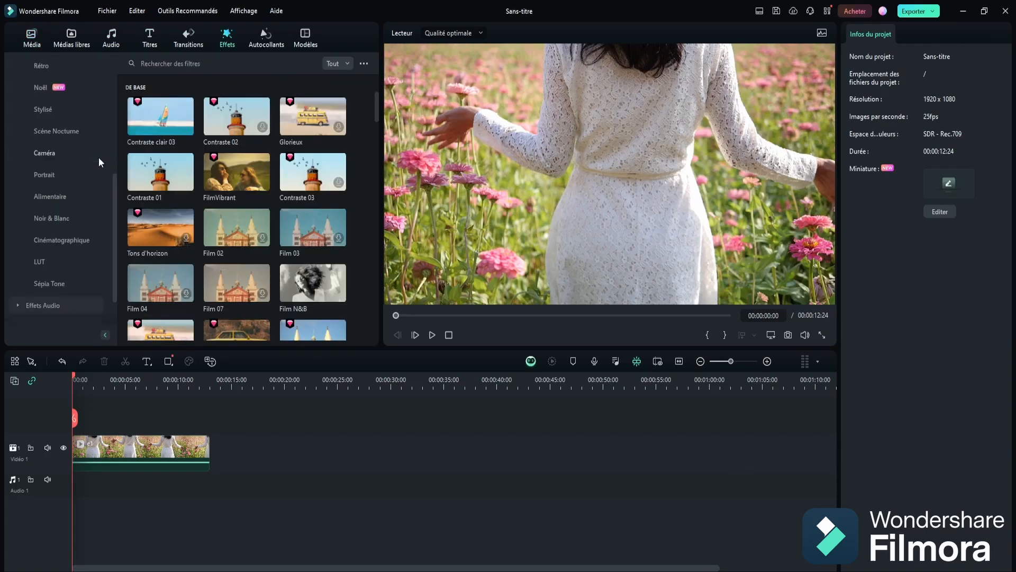
left_click(45, 175)
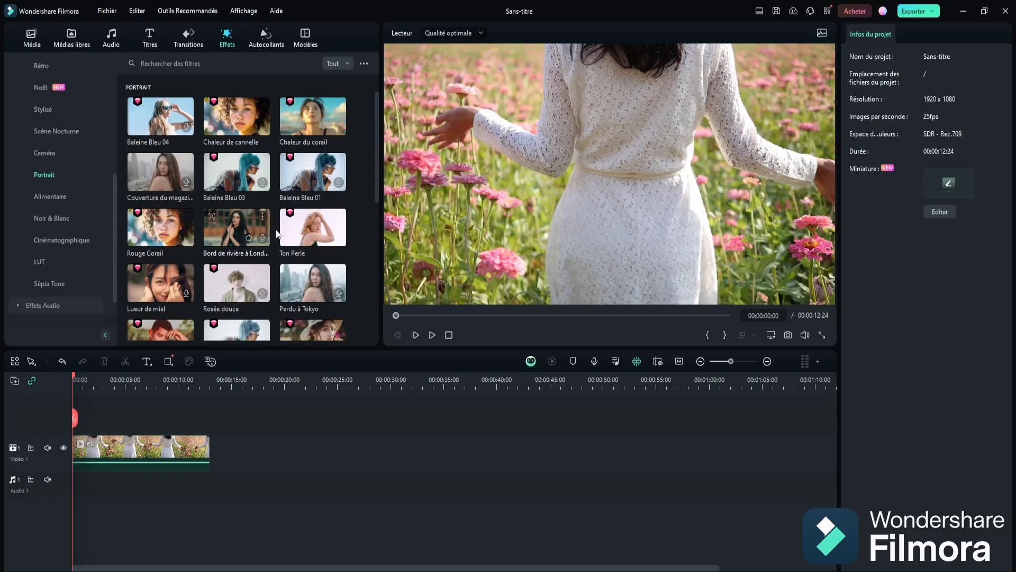
left_click(307, 228)
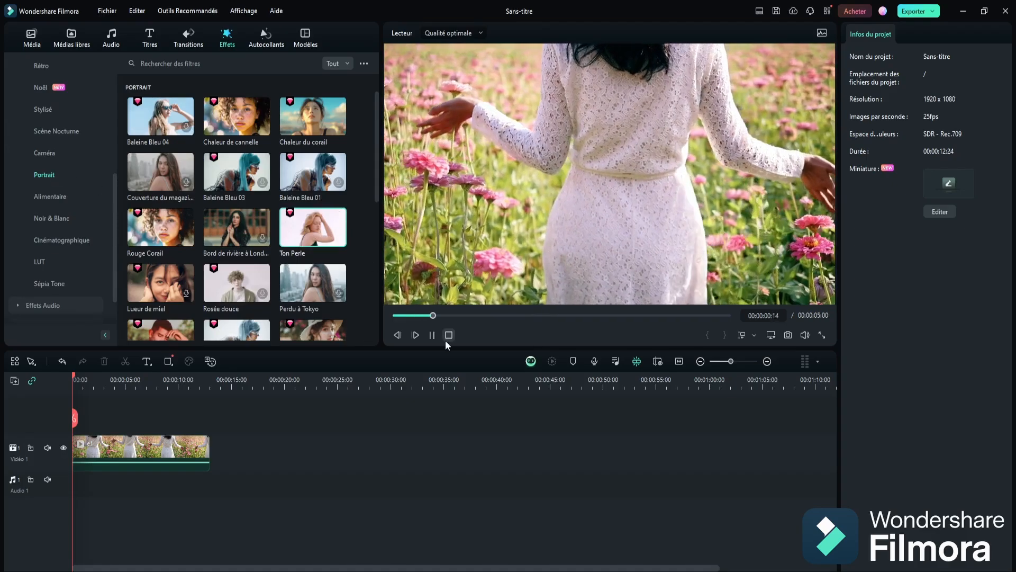
left_click(240, 180)
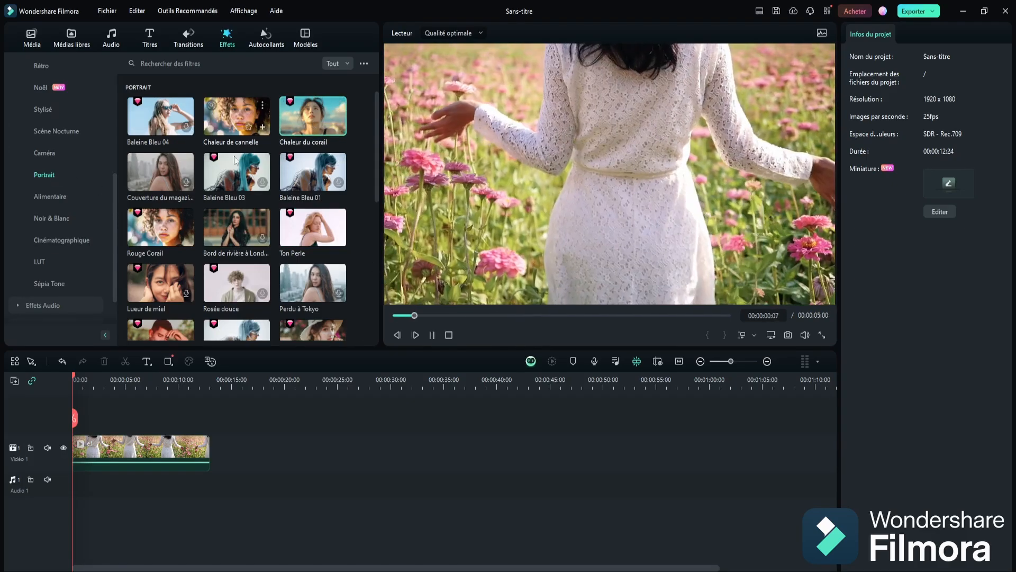
left_click(159, 116)
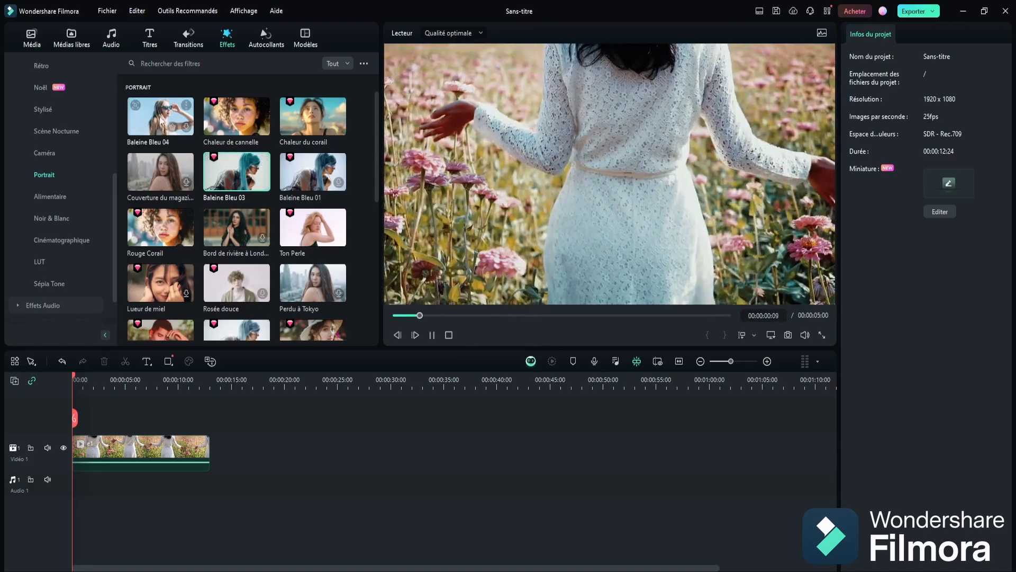
left_click(160, 228)
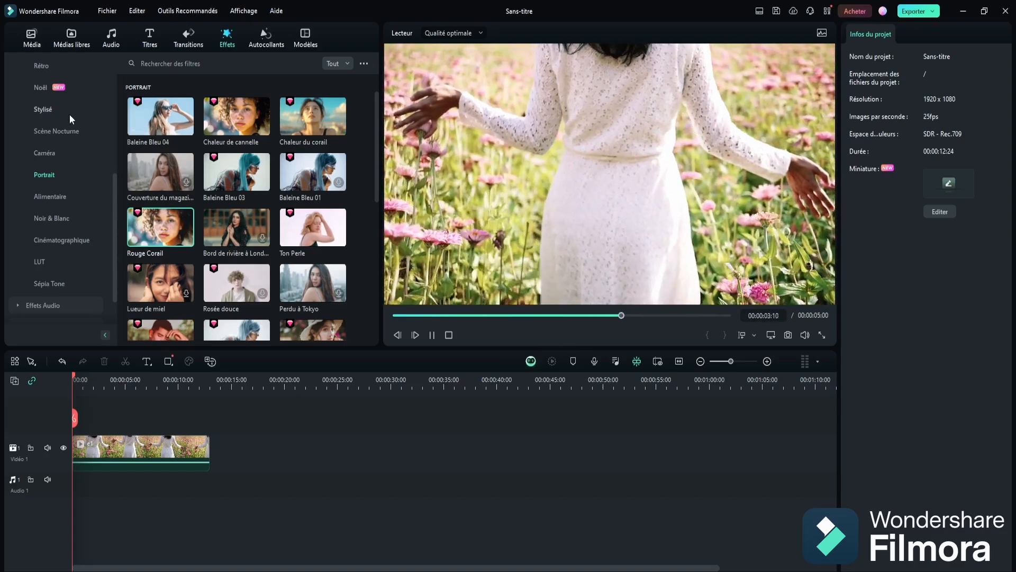
Step: Preview the LUT d'été and VinWisp filters from the Paysages category on the e1 clip
scroll(69, 115, "up", 5)
scroll(72, 206, "down", 5)
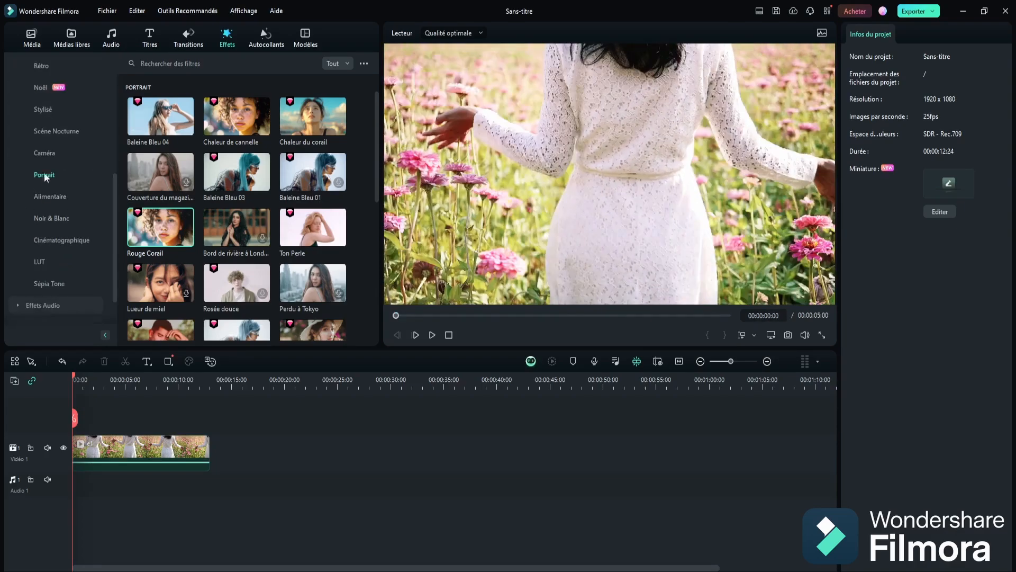
scroll(38, 213, "up", 5)
left_click(53, 282)
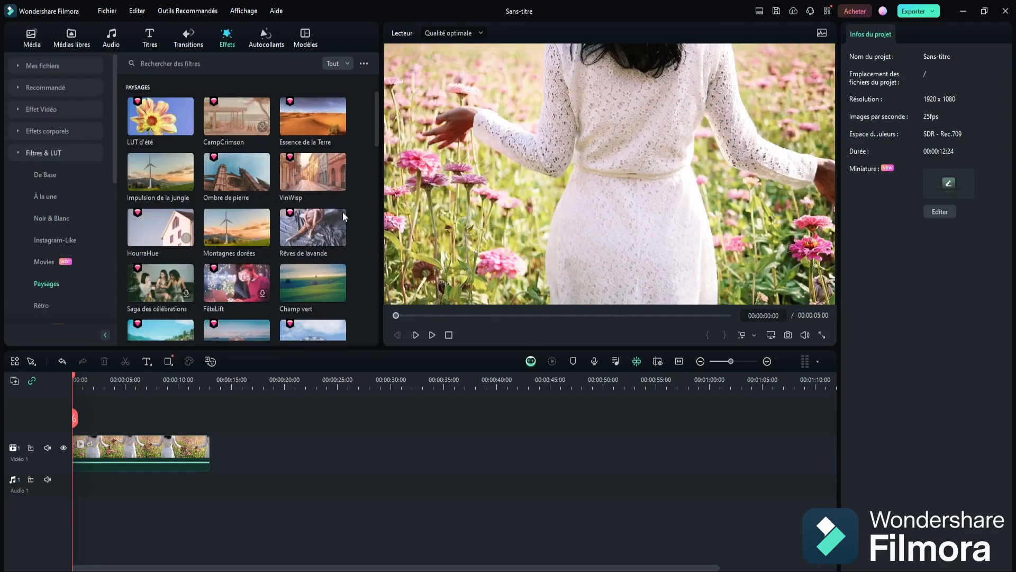
left_click(180, 132)
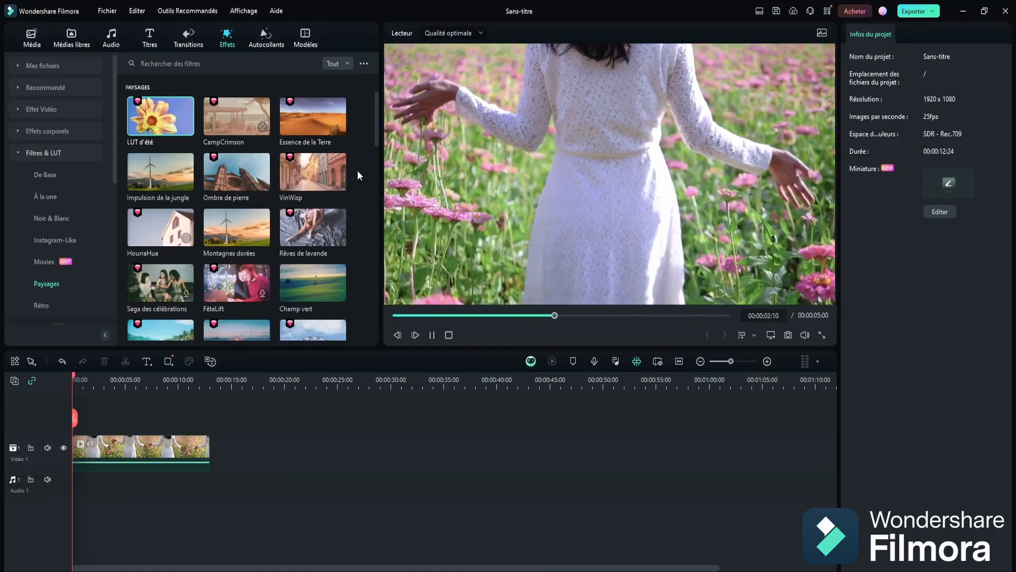
left_click(316, 176)
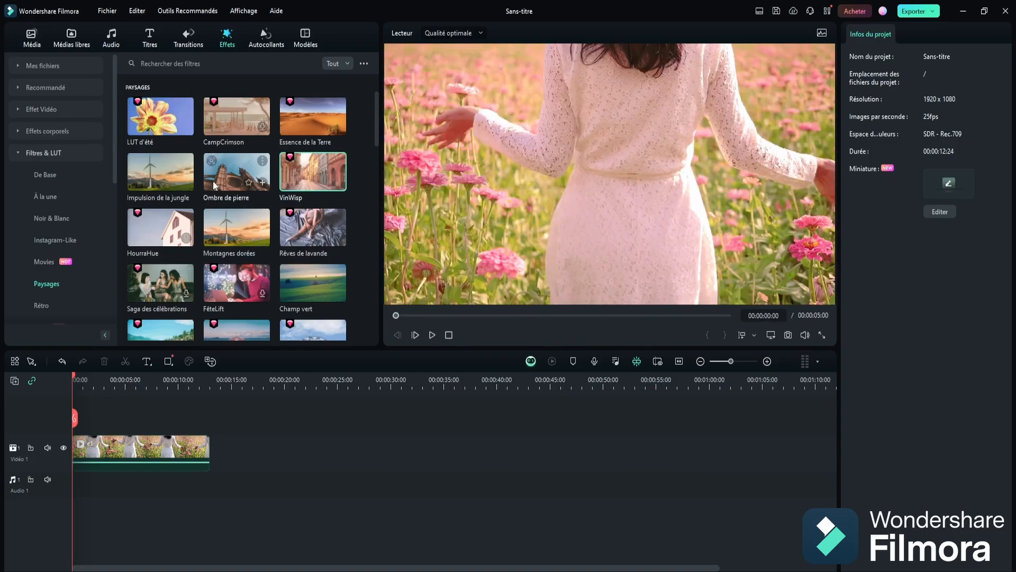
Step: Preview the Ombre de pierre, FêteLift, Saga des célébrations, Murmures nuageux, ChauxLumin and Côtes d'Ivoire filters from the Paysages category
left_click(226, 171)
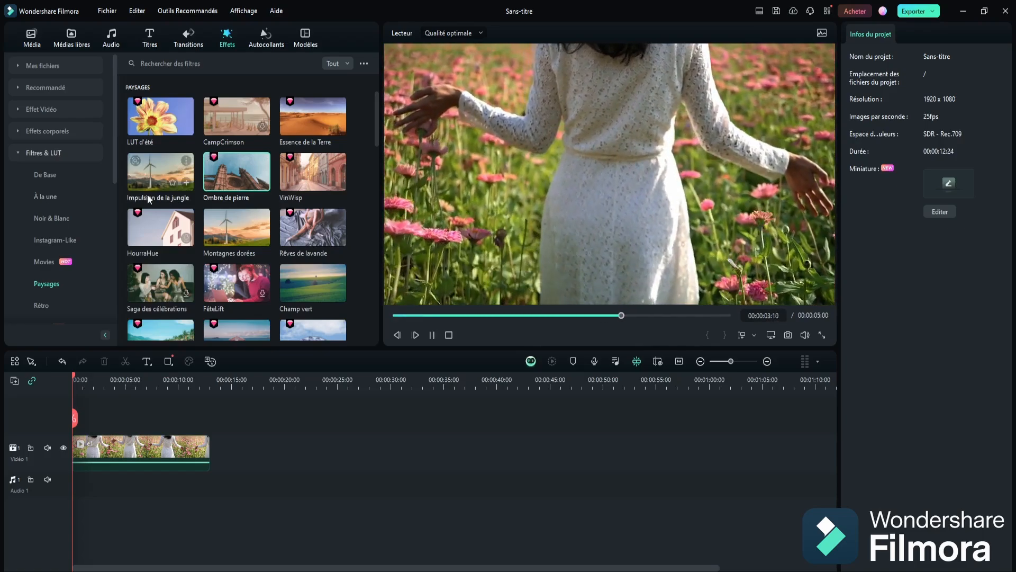
left_click(208, 290)
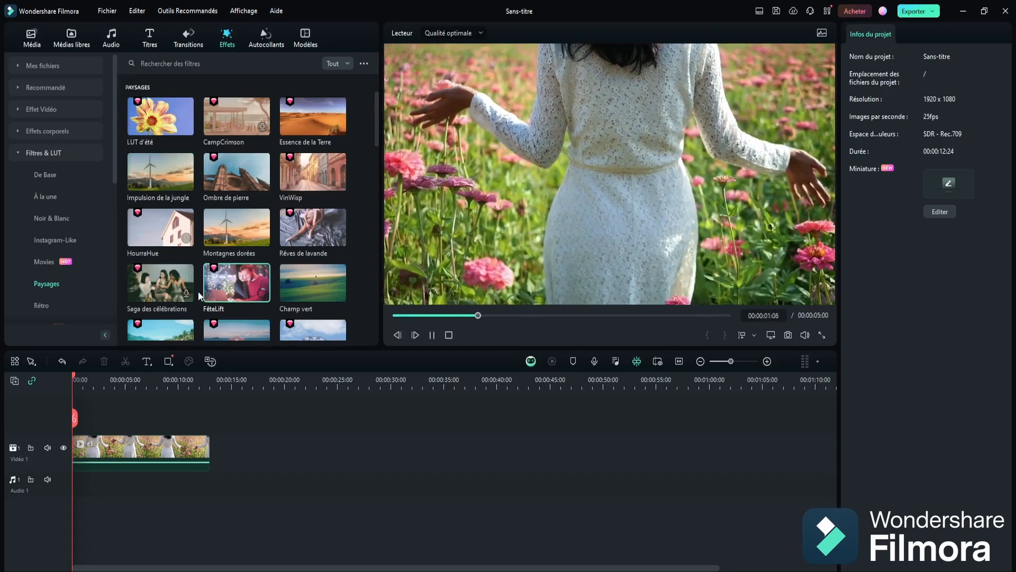
left_click(156, 282)
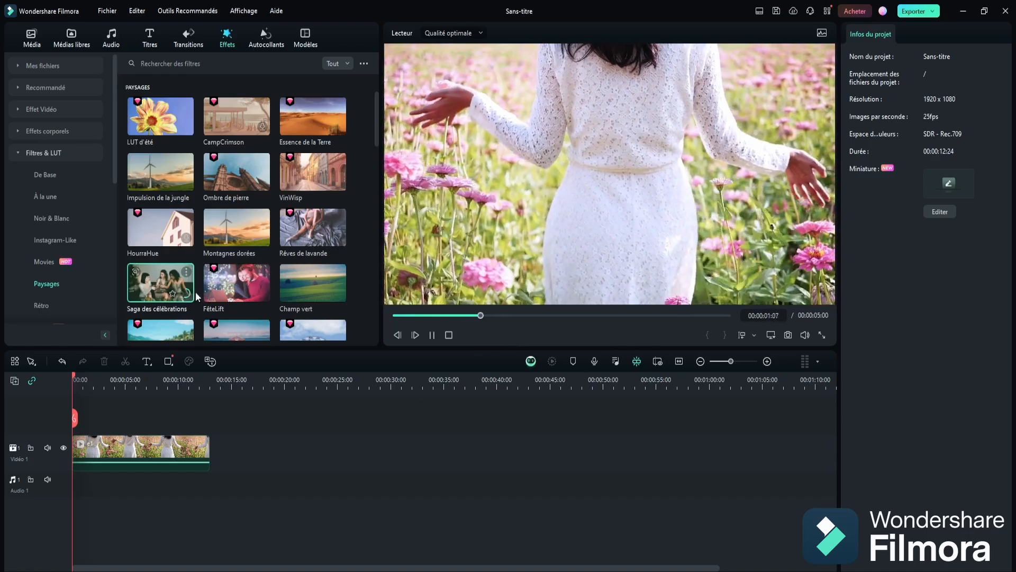
left_click_drag(376, 120, 361, 183)
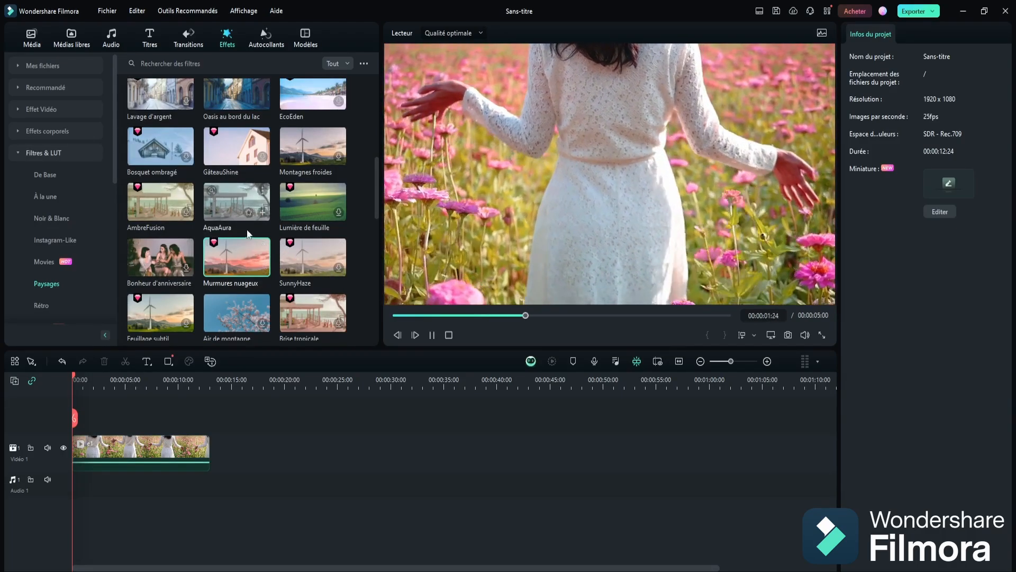
scroll(316, 169, "down", 5)
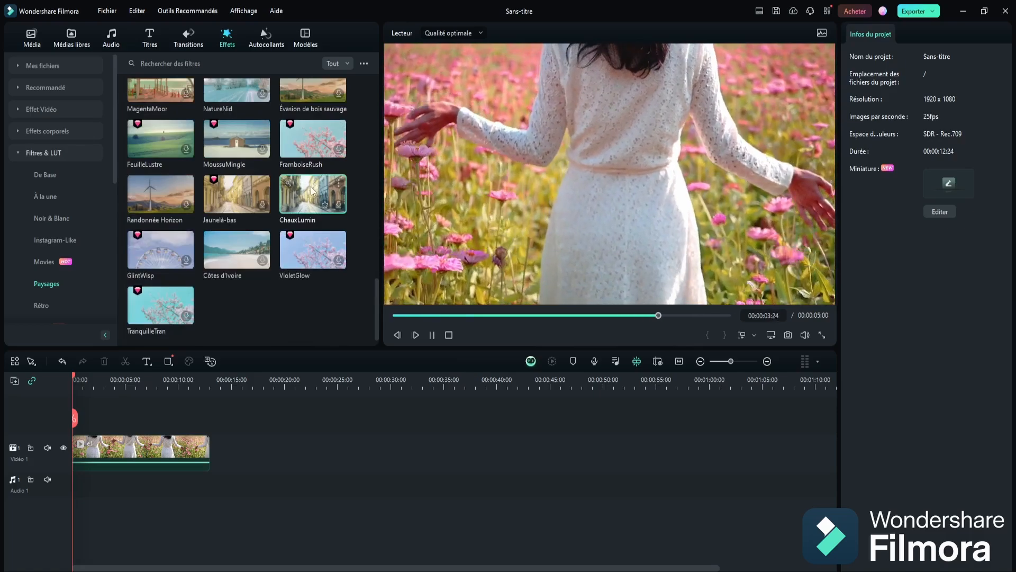
left_click(282, 197)
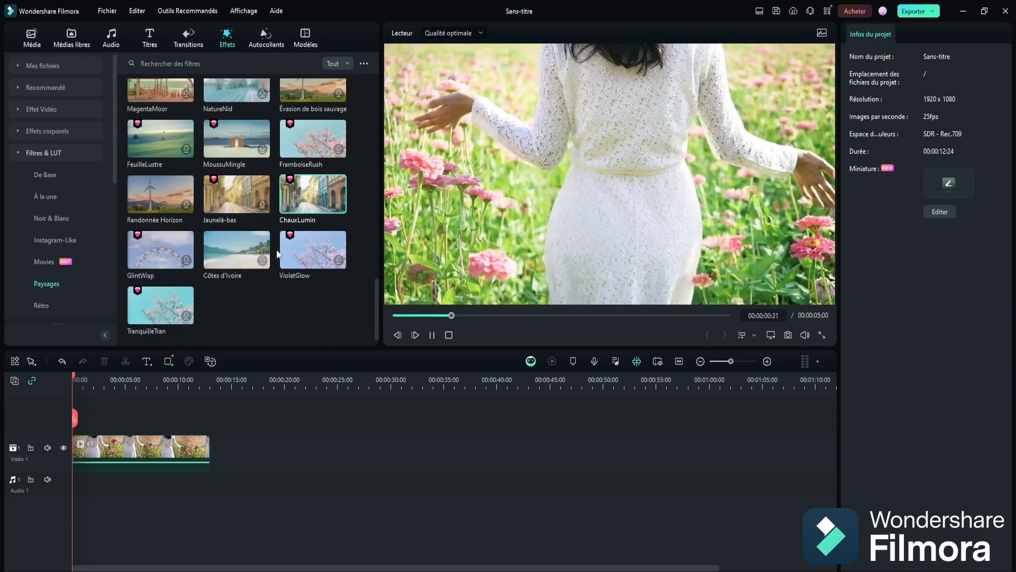
left_click(217, 241)
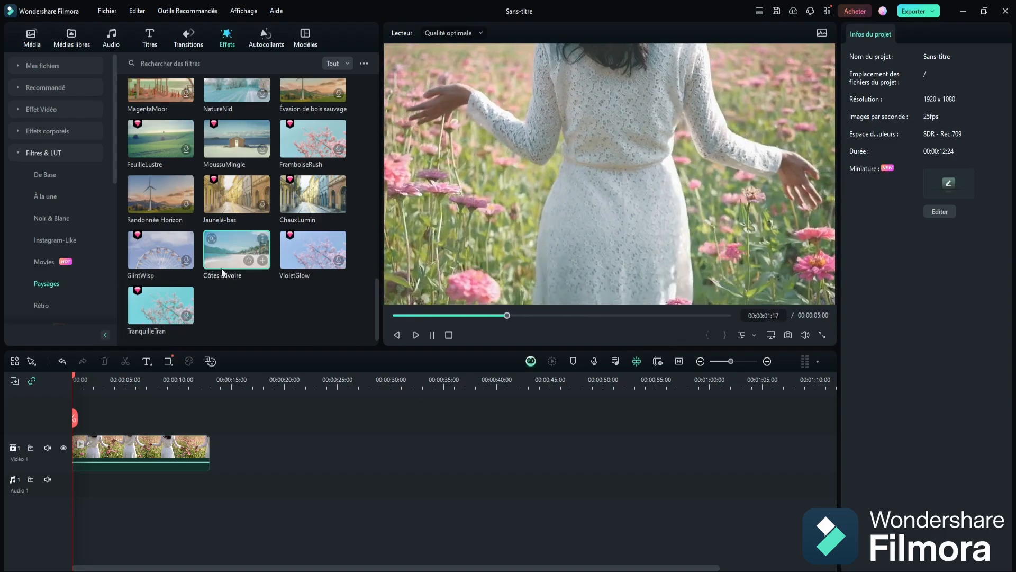
Step: Apply the LUT d'été filter from the Paysages category to the e1 clip on the Vidéo 1 track
scroll(227, 211, "up", 5)
left_click_drag(158, 126, 114, 454)
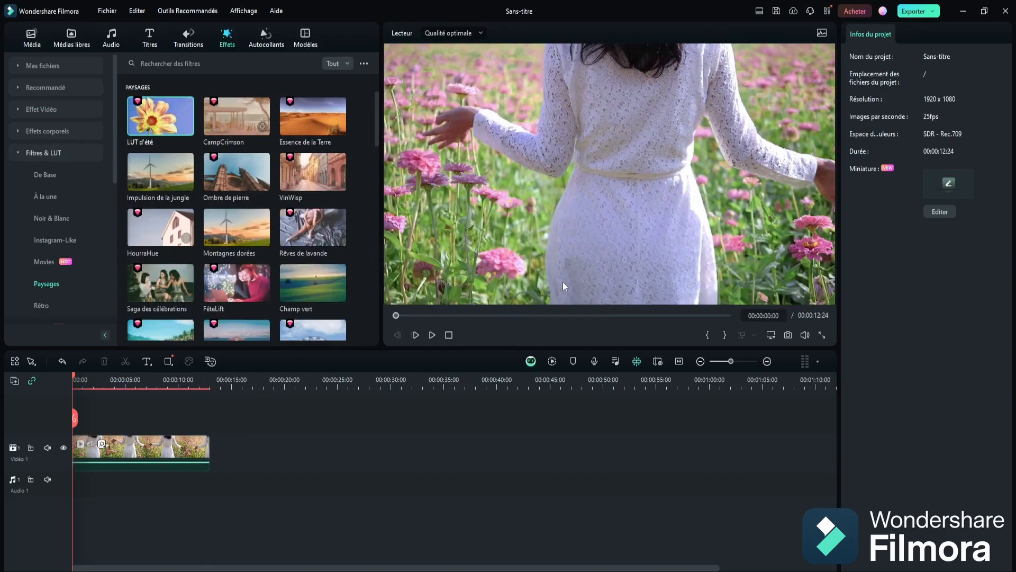
Step: Correct the e1 clip's colour with Température 28, Teinte 3, Vibrance -8 and Saturation 13
left_click(163, 449)
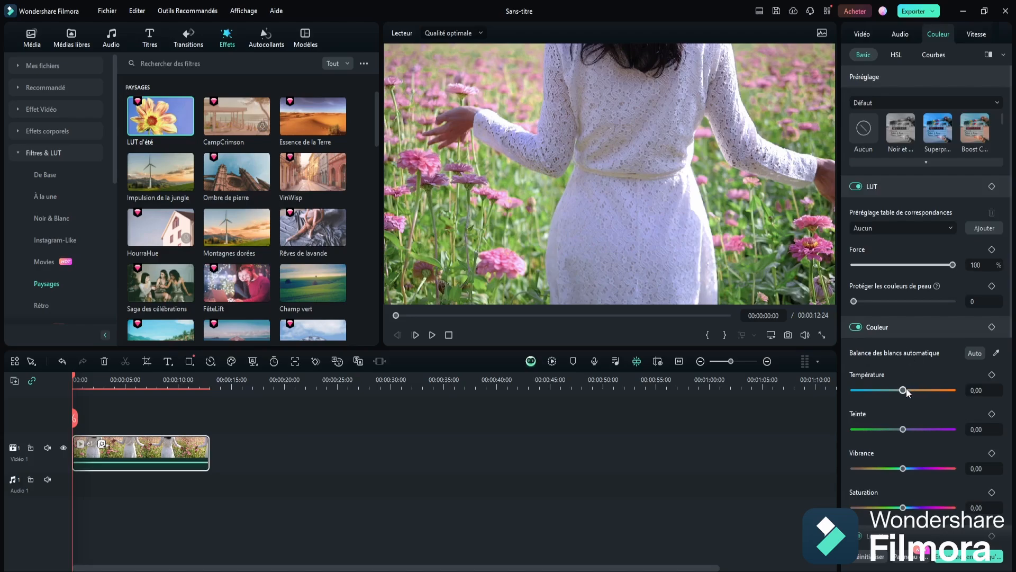
mouse_move(906, 390)
left_mouse_down()
mouse_move(916, 390)
mouse_move(895, 393)
mouse_move(918, 394)
left_mouse_up()
mouse_move(904, 430)
left_mouse_down()
mouse_move(921, 430)
mouse_move(905, 429)
left_mouse_up()
left_click_drag(903, 469, 899, 469)
left_click_drag(903, 508, 910, 508)
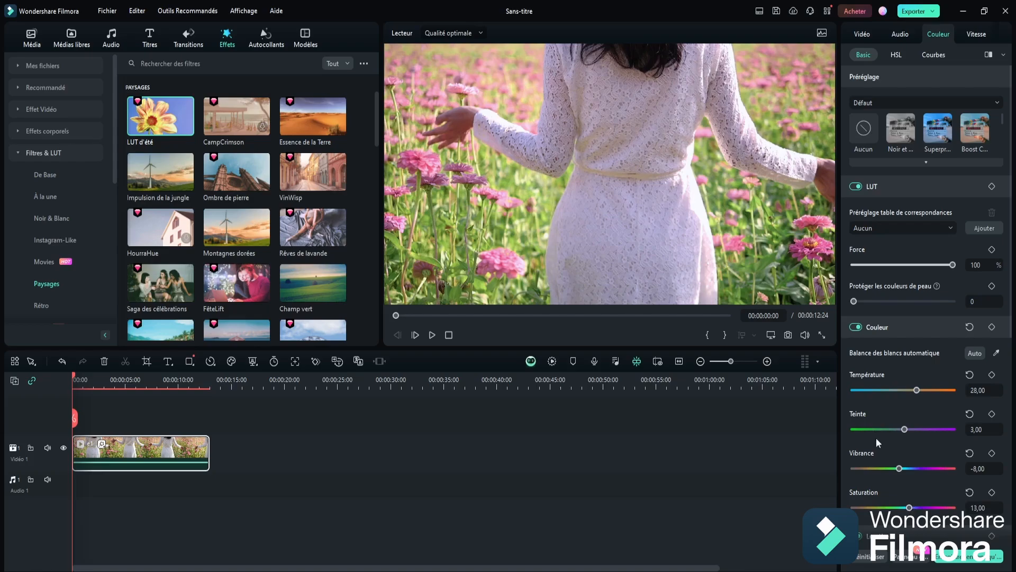
Step: Adjust the e1 clip's light by setting Luminosité to 11 and Exposition to -5
scroll(890, 414, "down", 3)
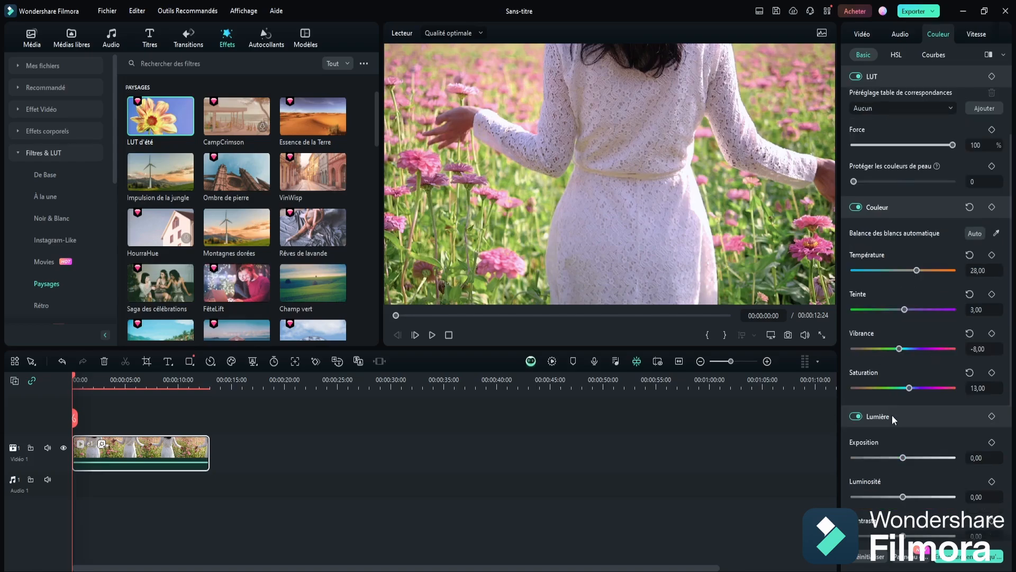
scroll(891, 414, "down", 3)
left_click_drag(906, 376, 910, 375)
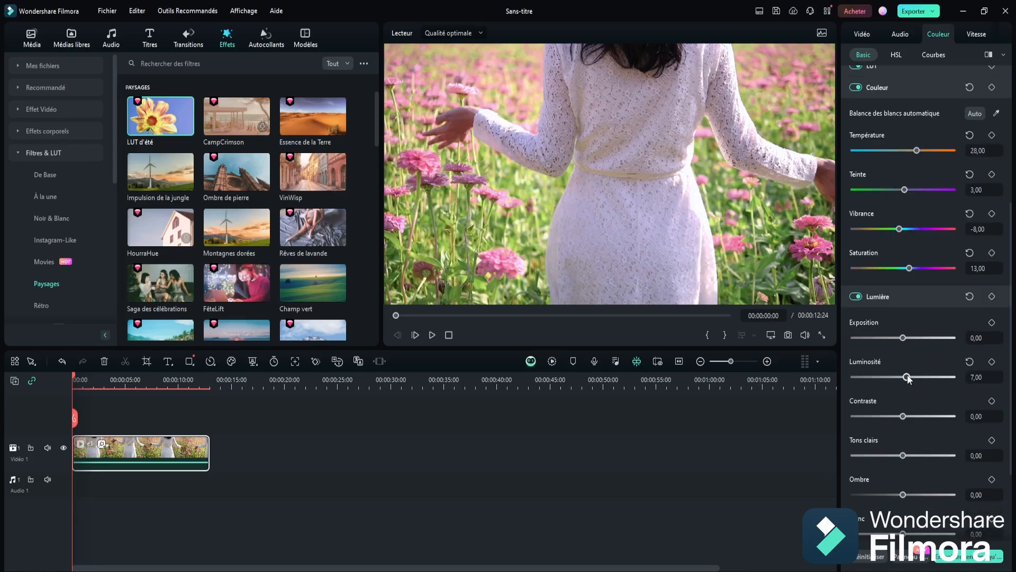
left_click_drag(903, 337, 901, 337)
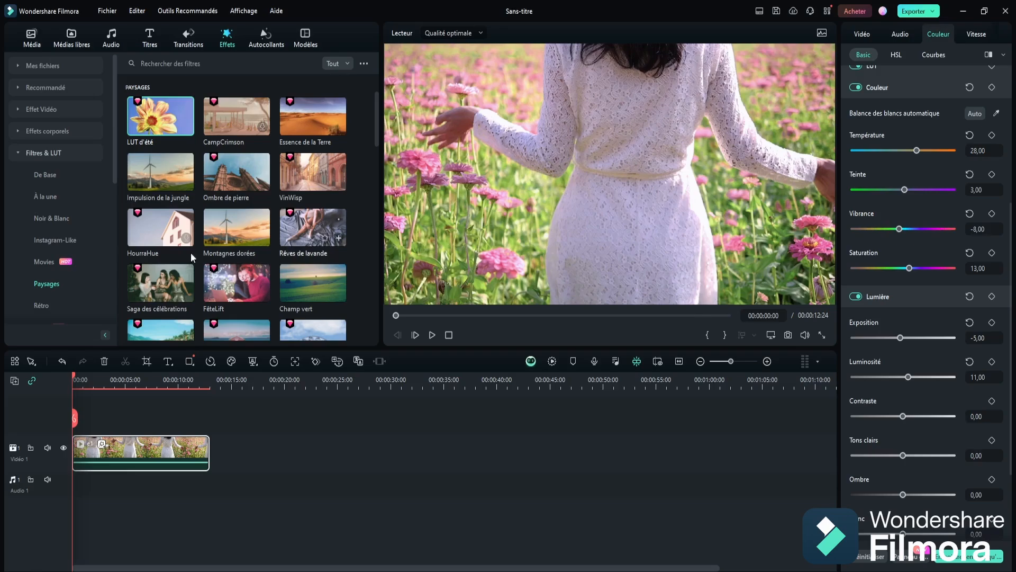
Step: Open the export settings and save a frame near the start of the video as its thumbnail, without a template
left_click(916, 11)
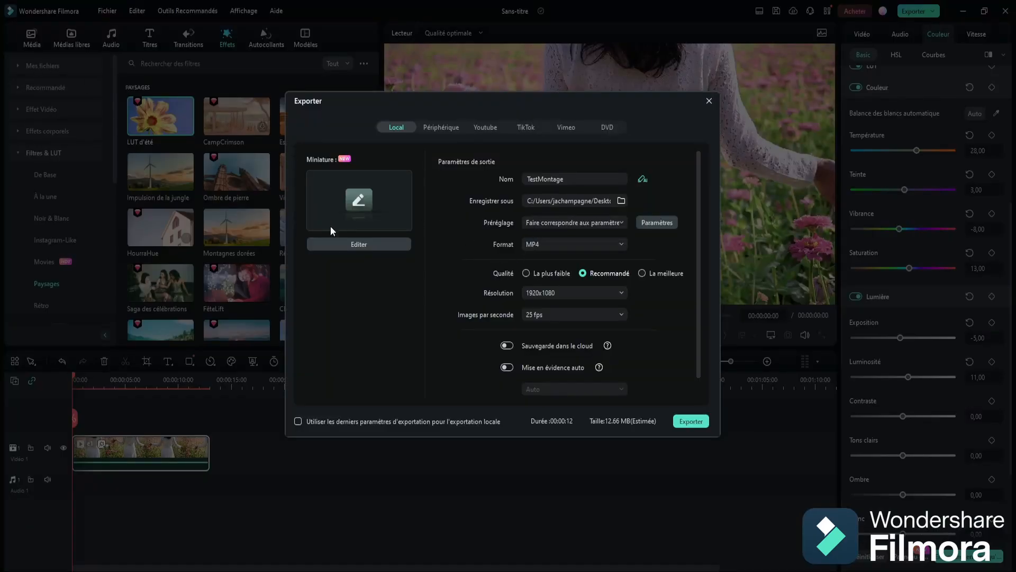
left_click(359, 245)
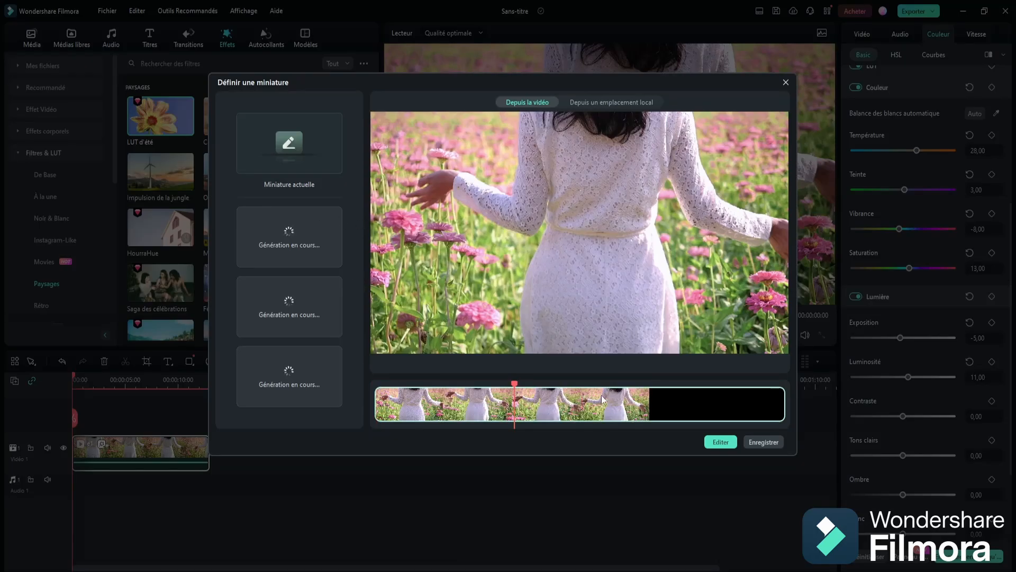
left_click(628, 403)
left_click(694, 406)
left_click(765, 410)
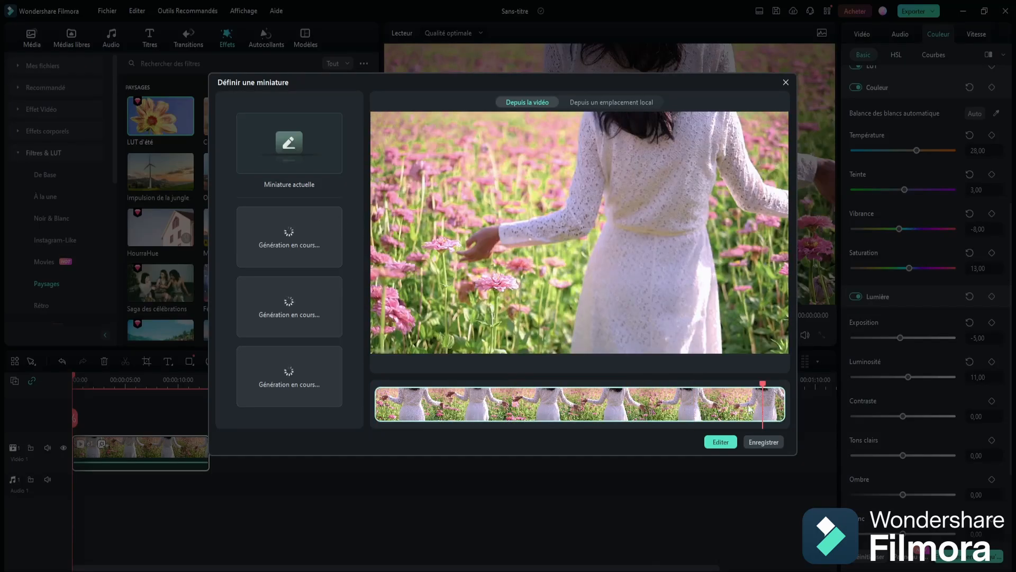
left_click(670, 402)
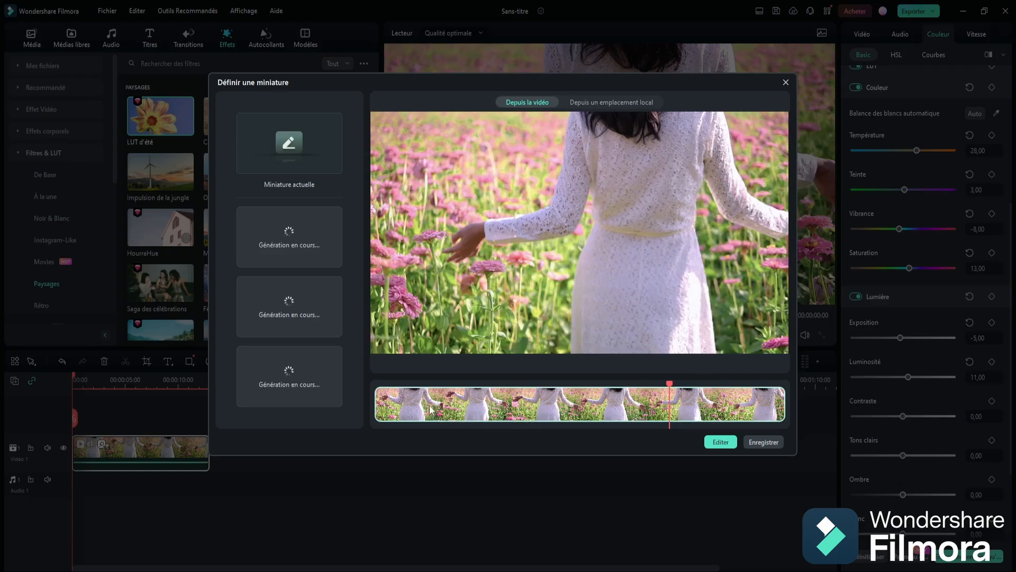
left_click(429, 410)
left_click(401, 412)
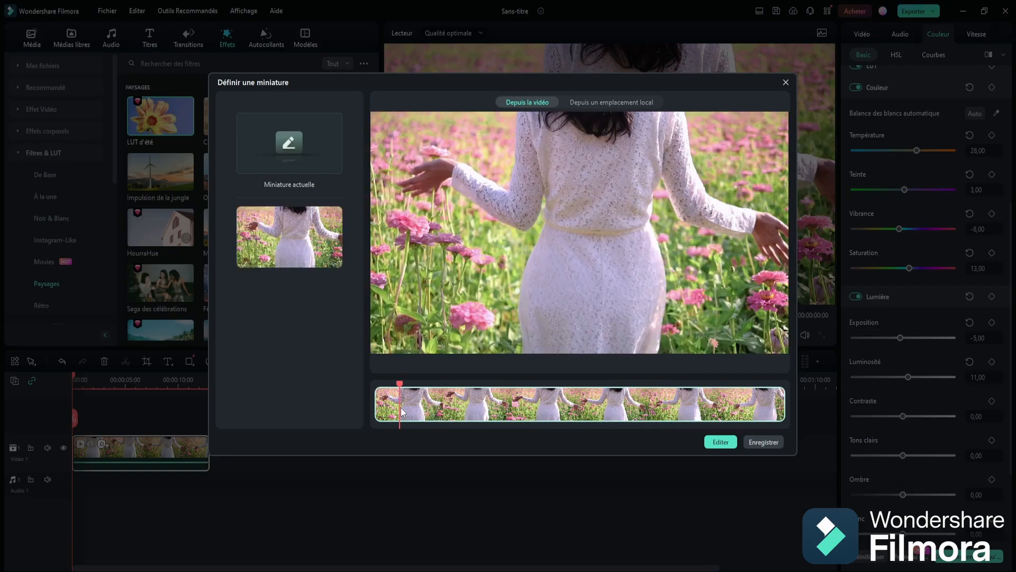
left_click(721, 442)
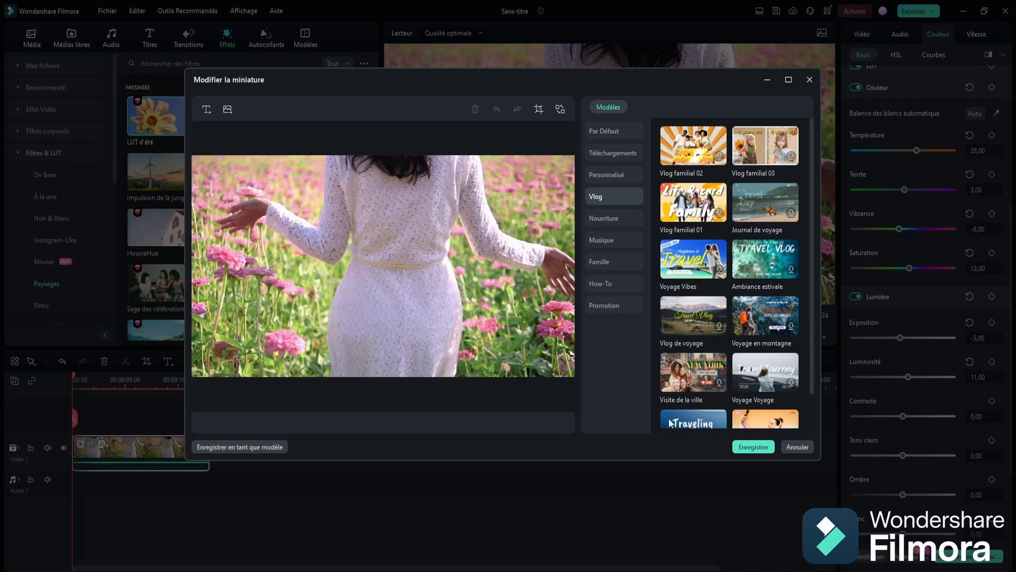
left_click(754, 448)
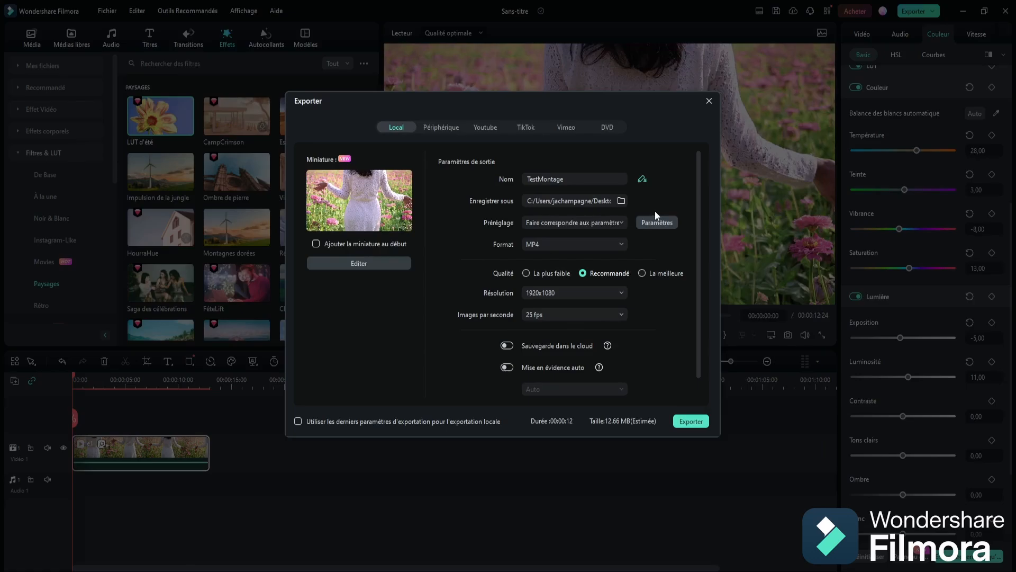
Step: Examine the local export options for preset, resolution, frame rate and GPU-accelerated encoding without changing them
left_click(618, 222)
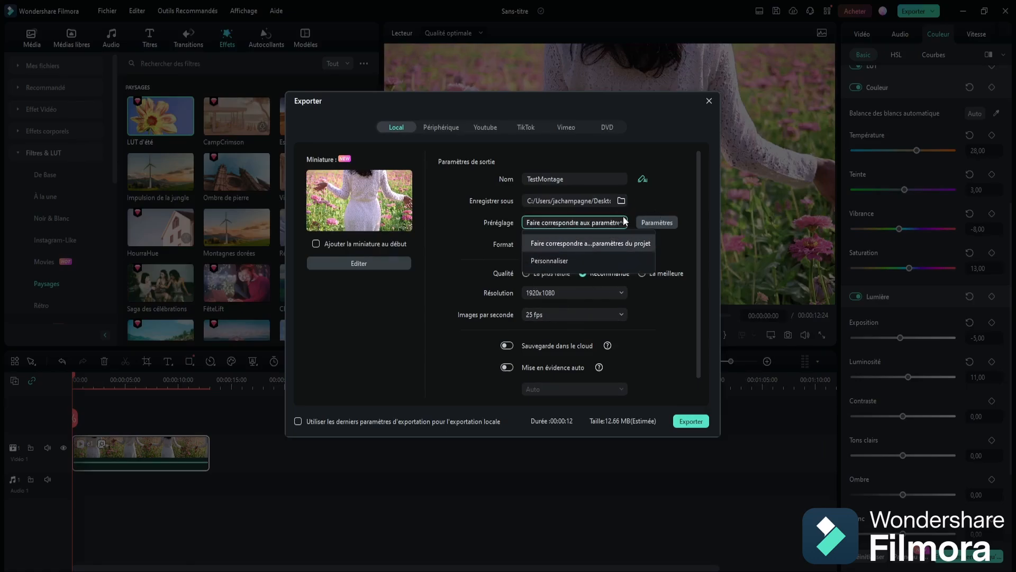
left_click(424, 249)
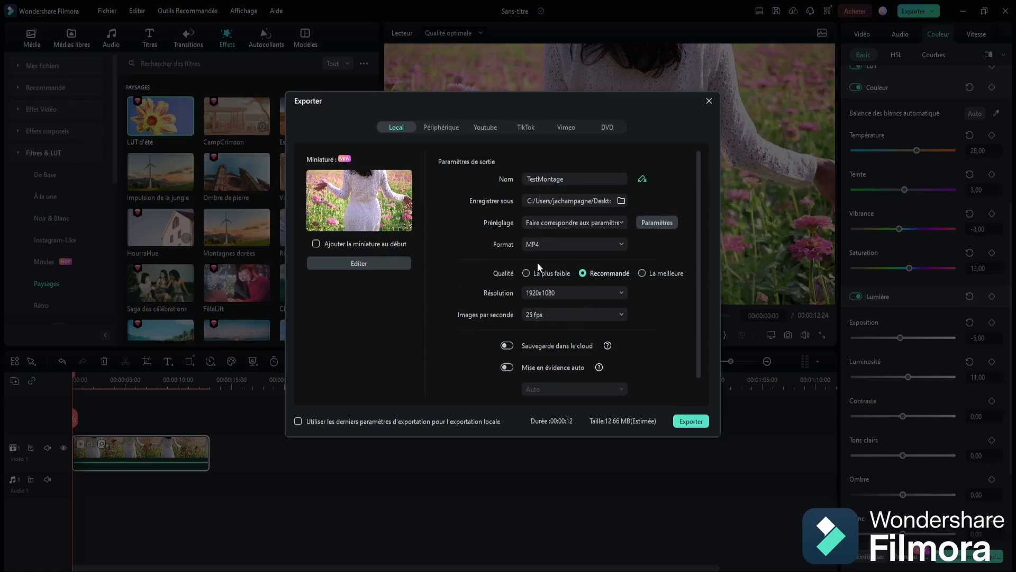
left_click(621, 291)
left_click(681, 309)
left_click(618, 316)
left_click(679, 319)
scroll(618, 294, "down", 1)
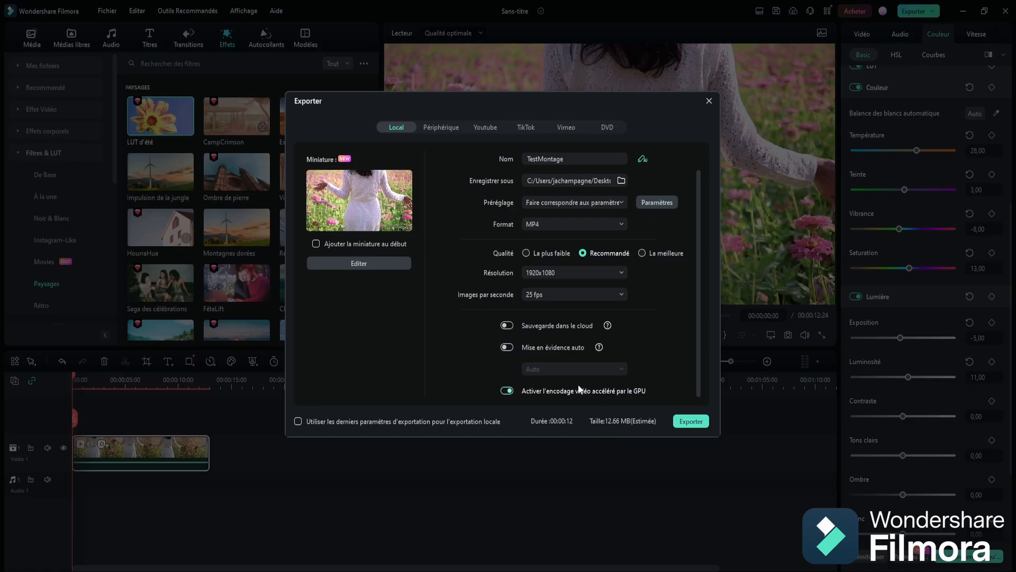
Step: Review the Youtube, TikTok, Vimeo and DVD export destinations, and close the export settings without exporting
left_click(484, 127)
left_click(525, 127)
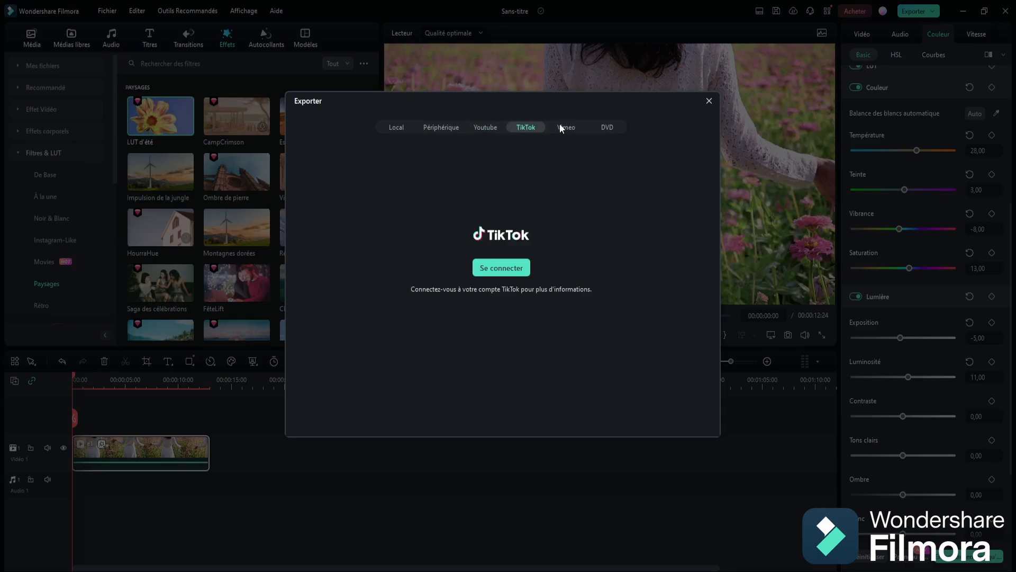
left_click(566, 127)
left_click(611, 128)
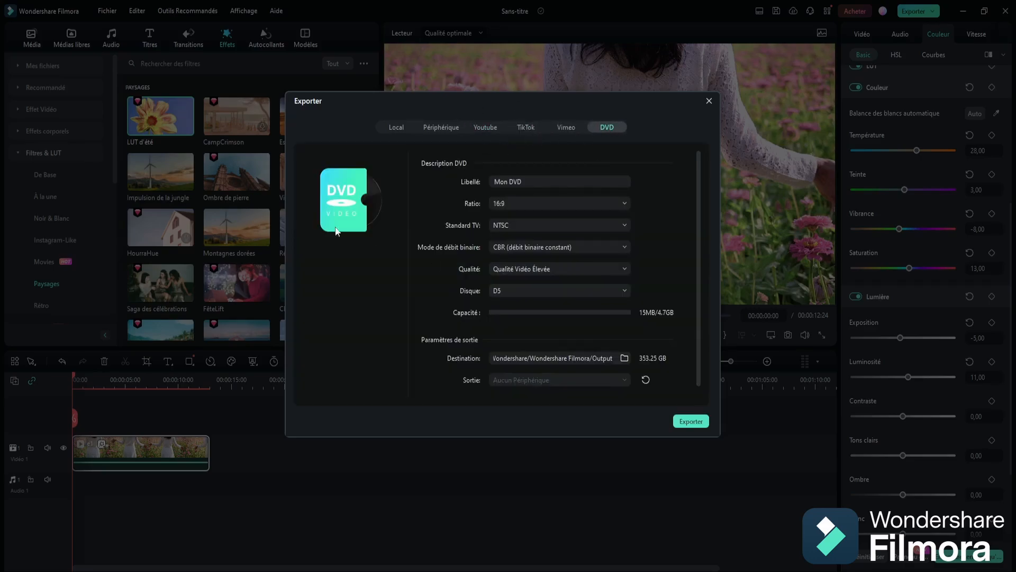
left_click(486, 129)
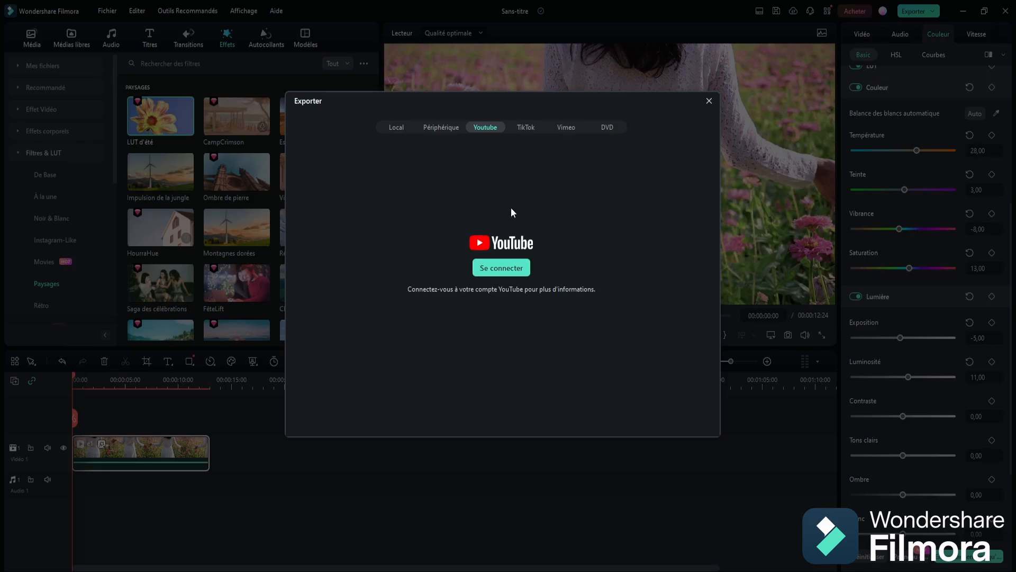
left_click(708, 101)
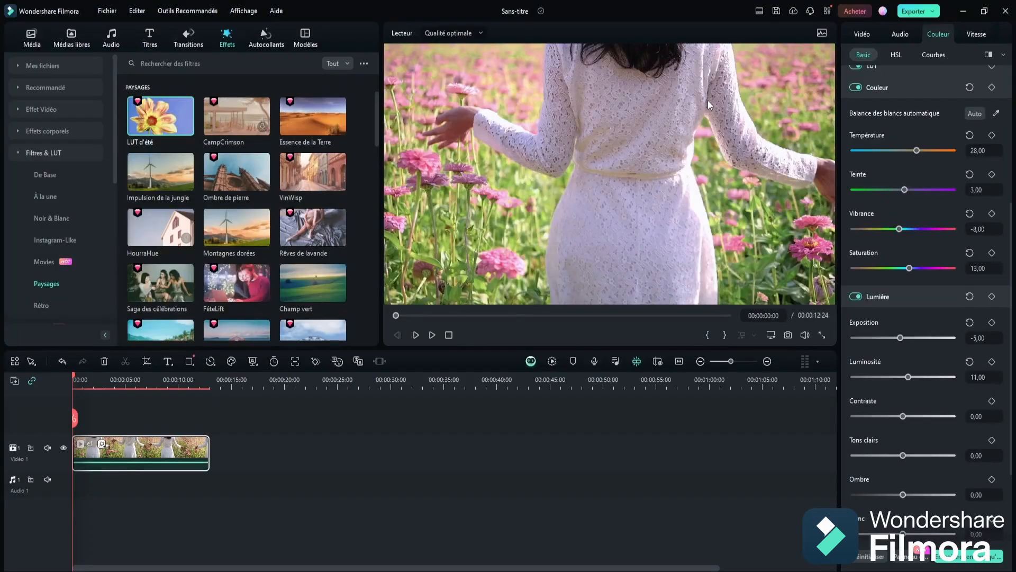